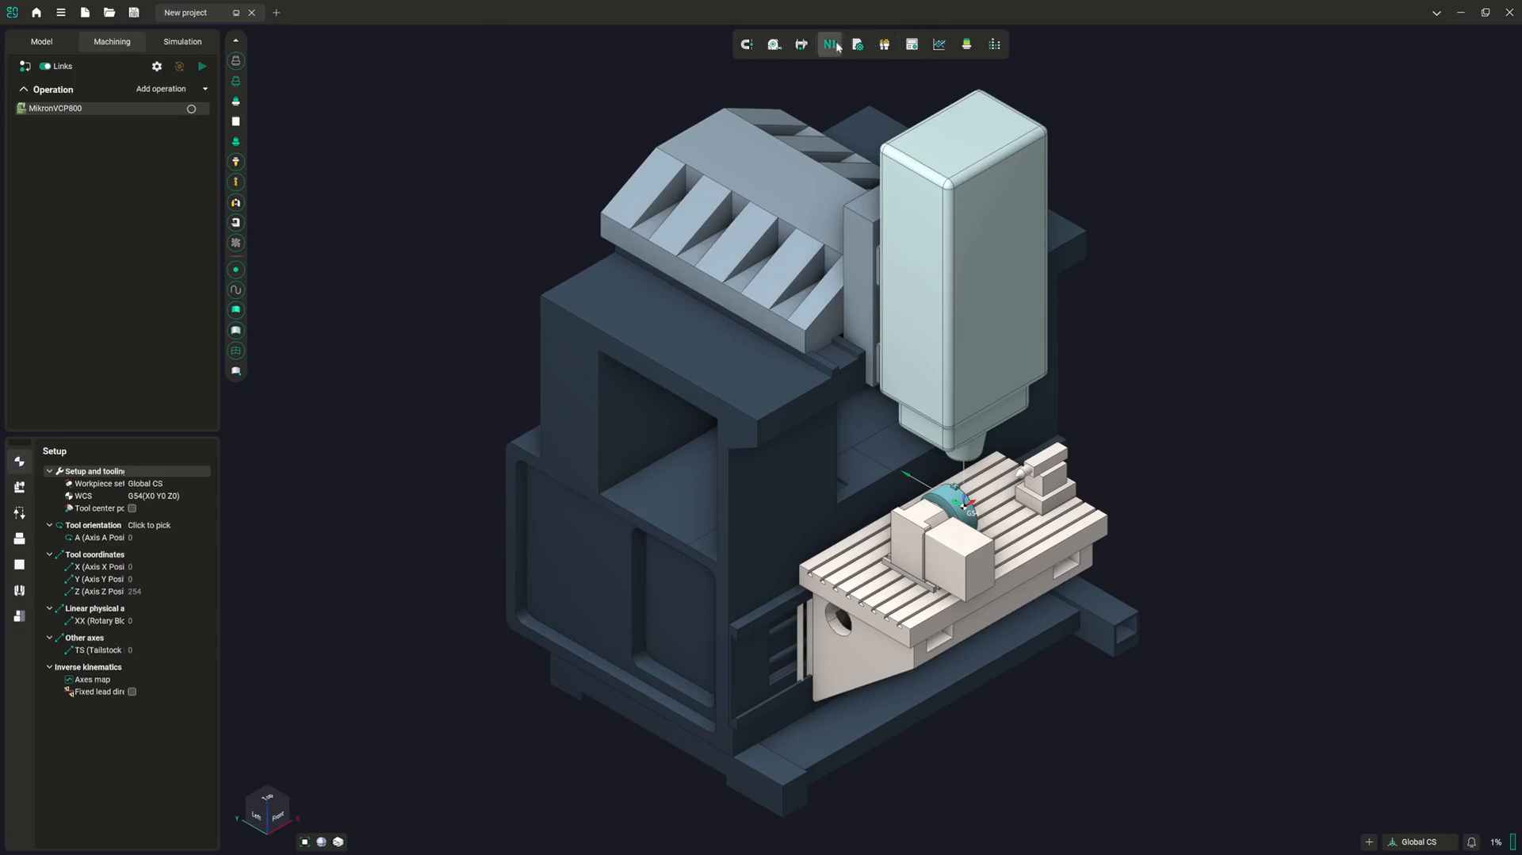
Open the tool library, widen its window and show only the project tools
click(885, 47)
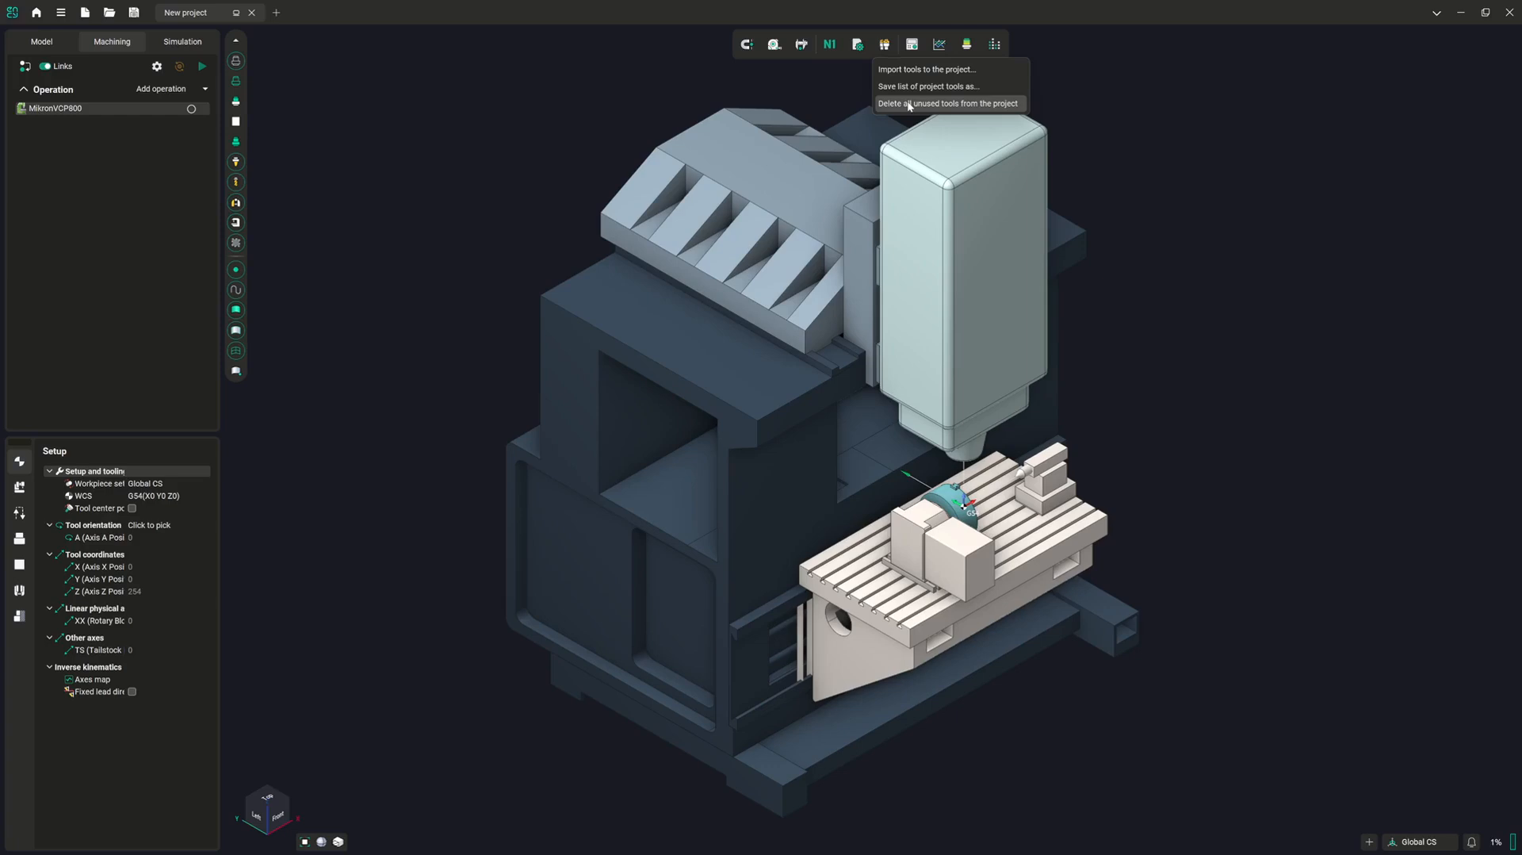
click(886, 45)
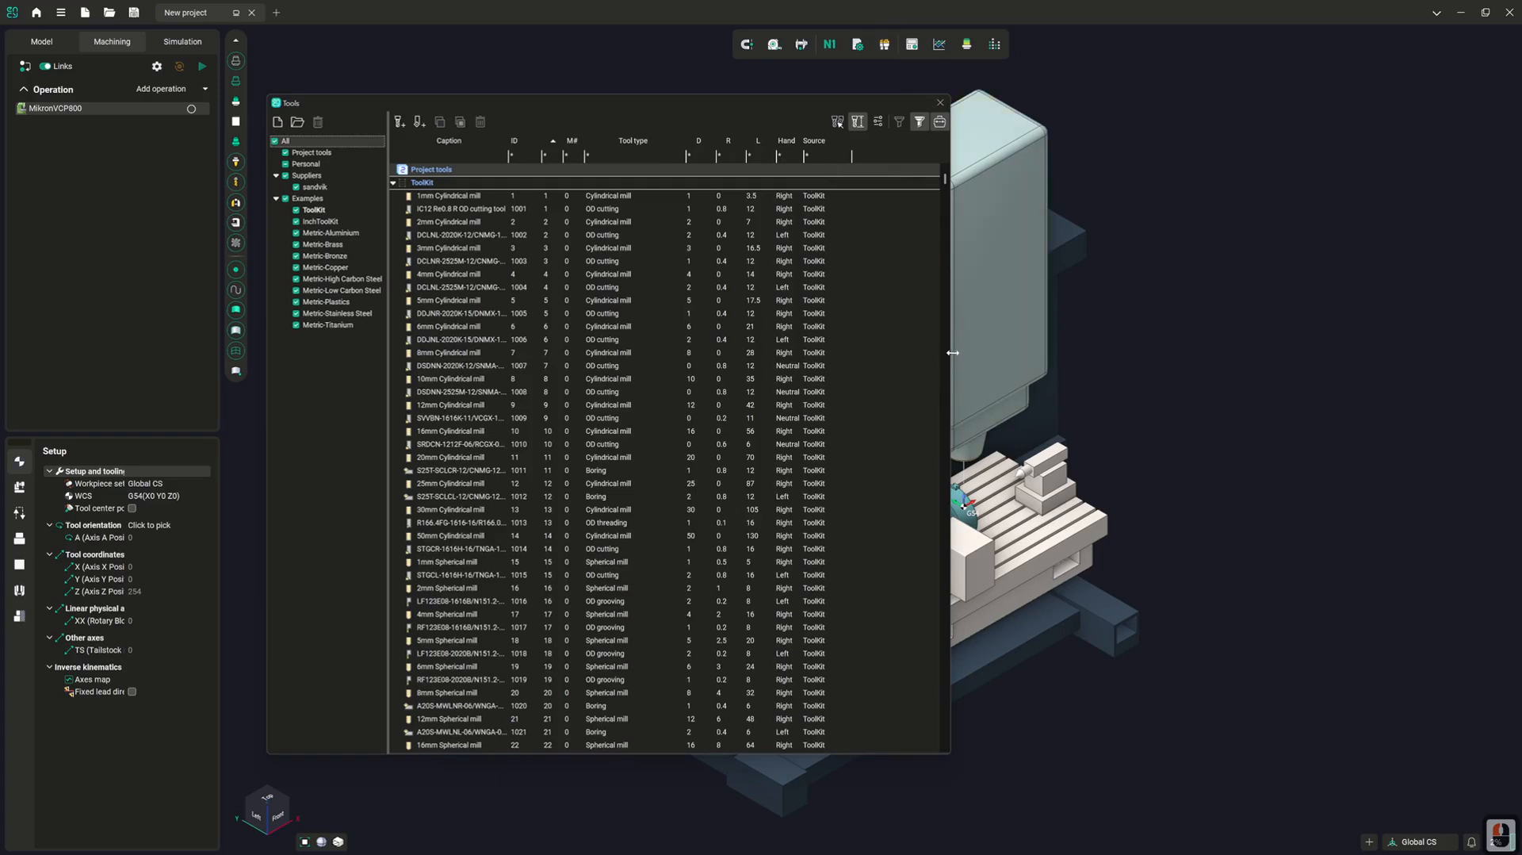
drag(951, 350, 1158, 379)
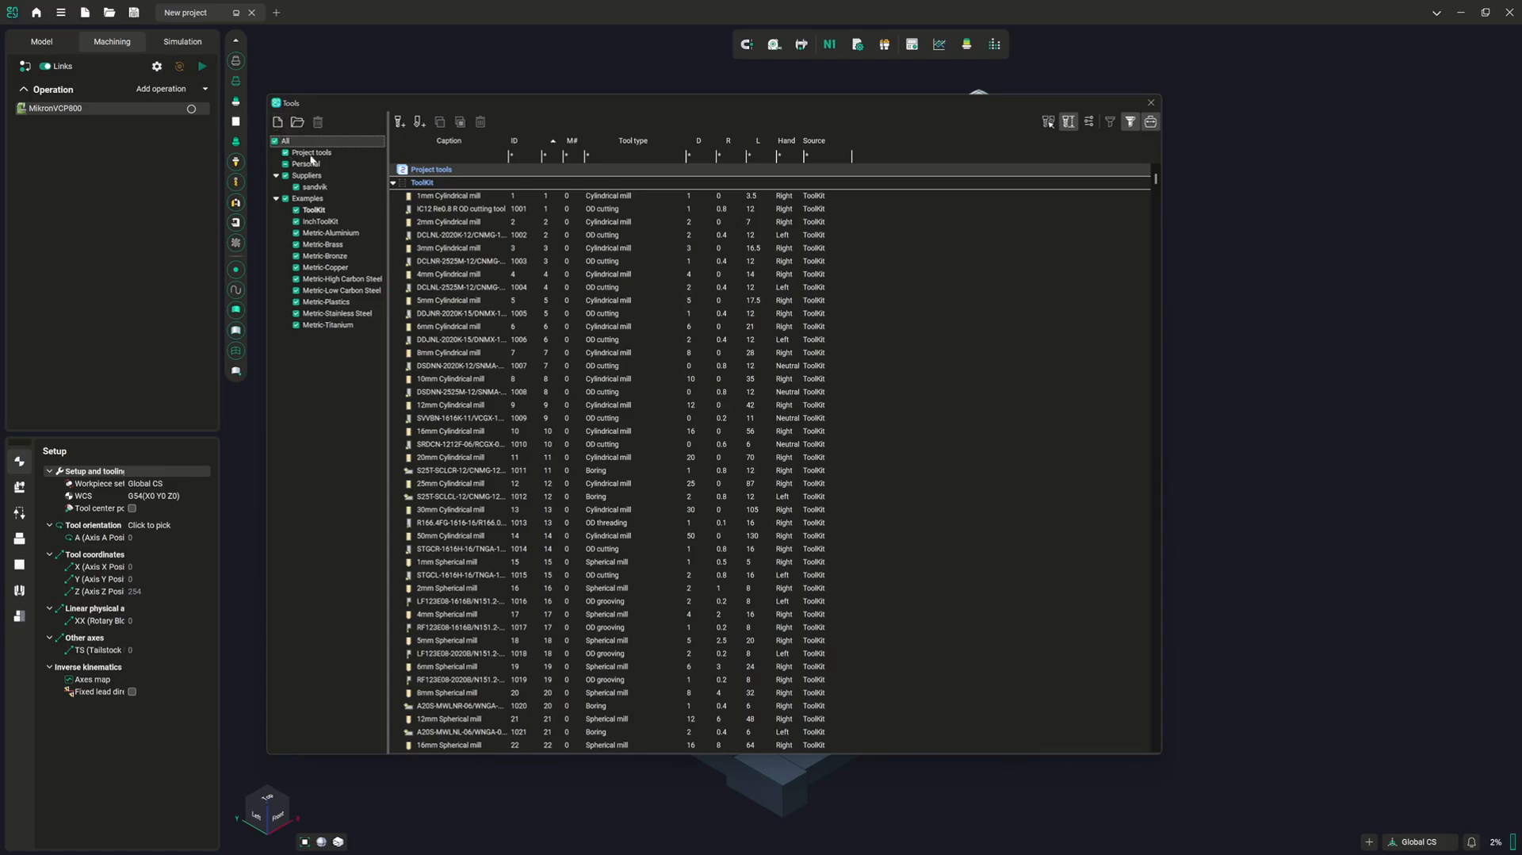
click(312, 153)
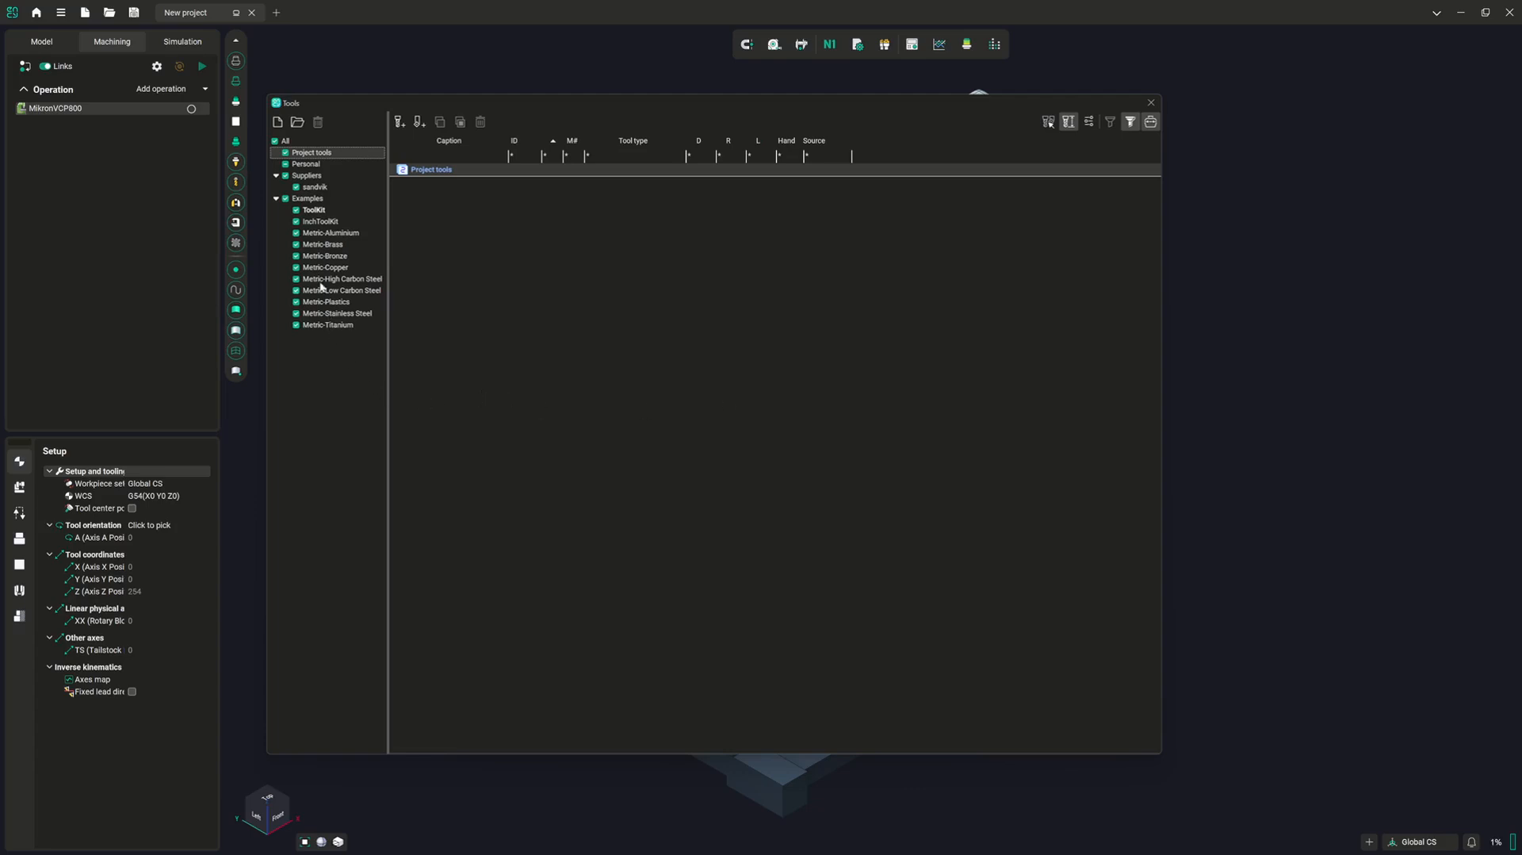
Add a new mill tool to the project tools and enlarge its parameter and preview areas
click(398, 123)
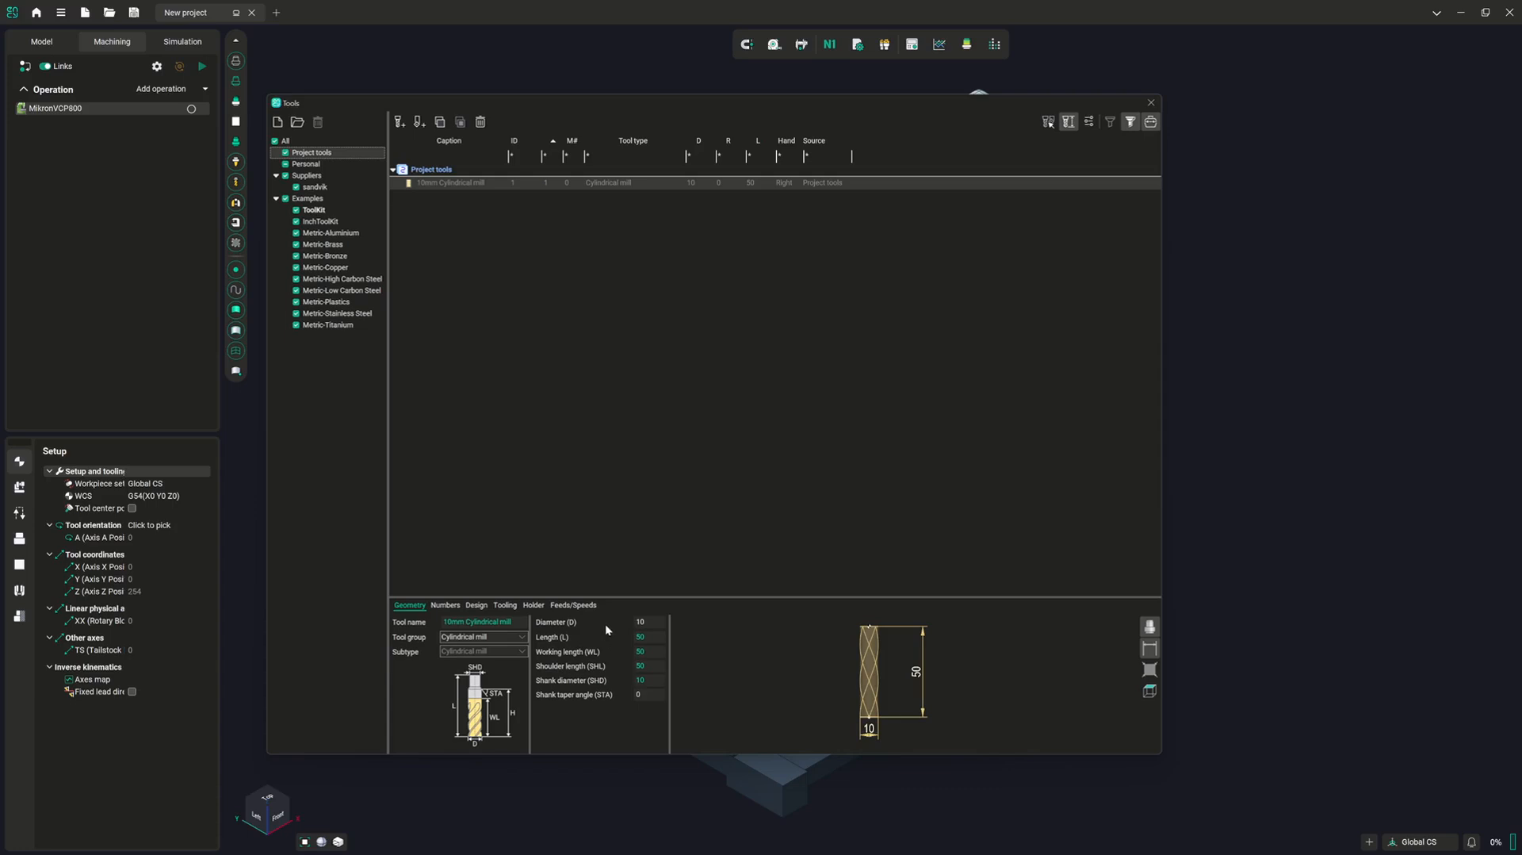
drag(612, 596, 605, 421)
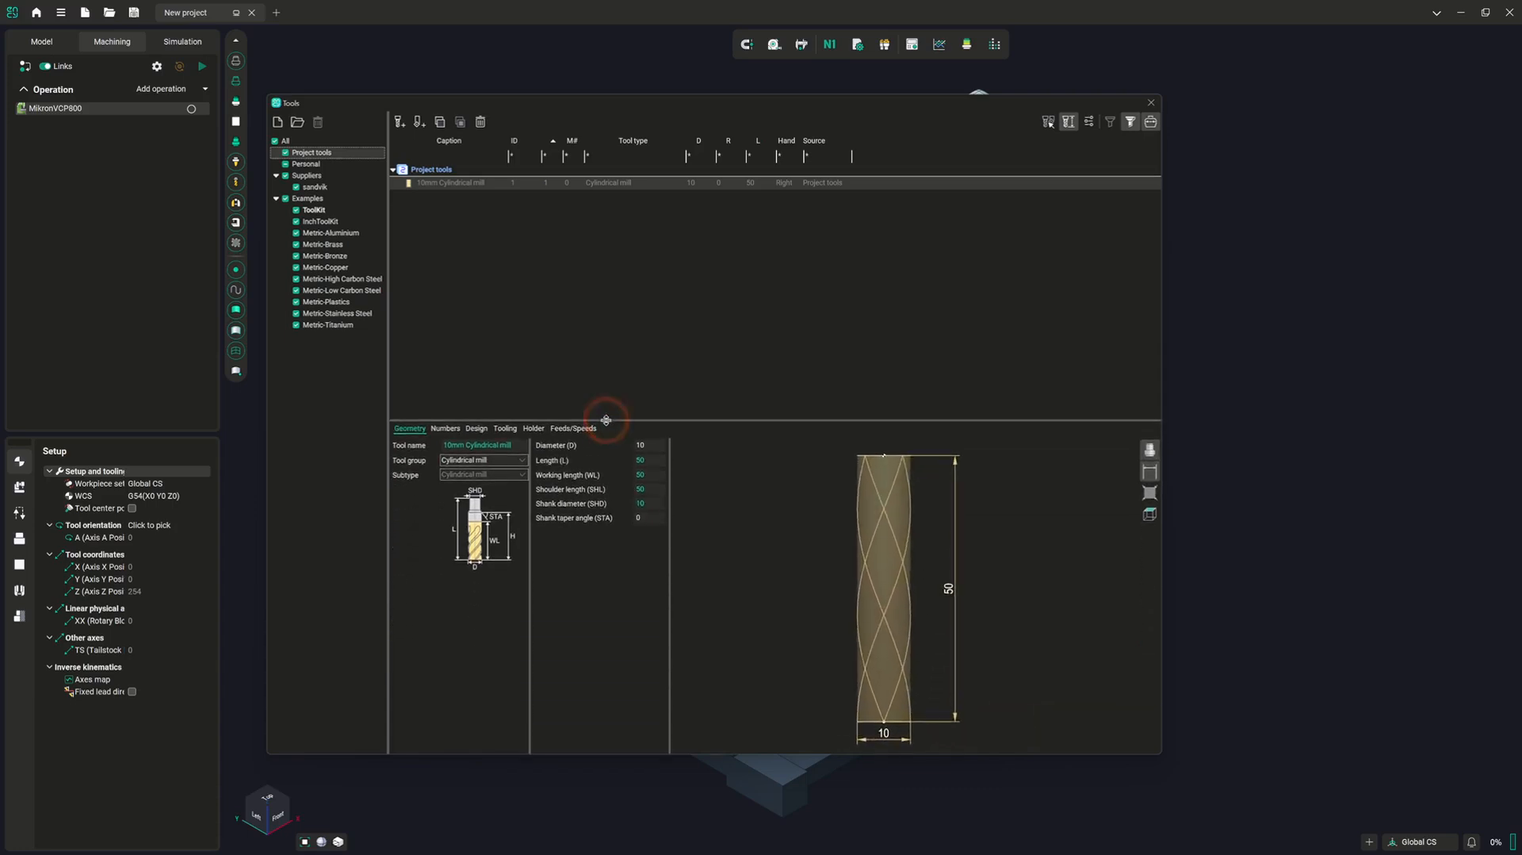
drag(669, 527, 740, 527)
drag(532, 556, 558, 554)
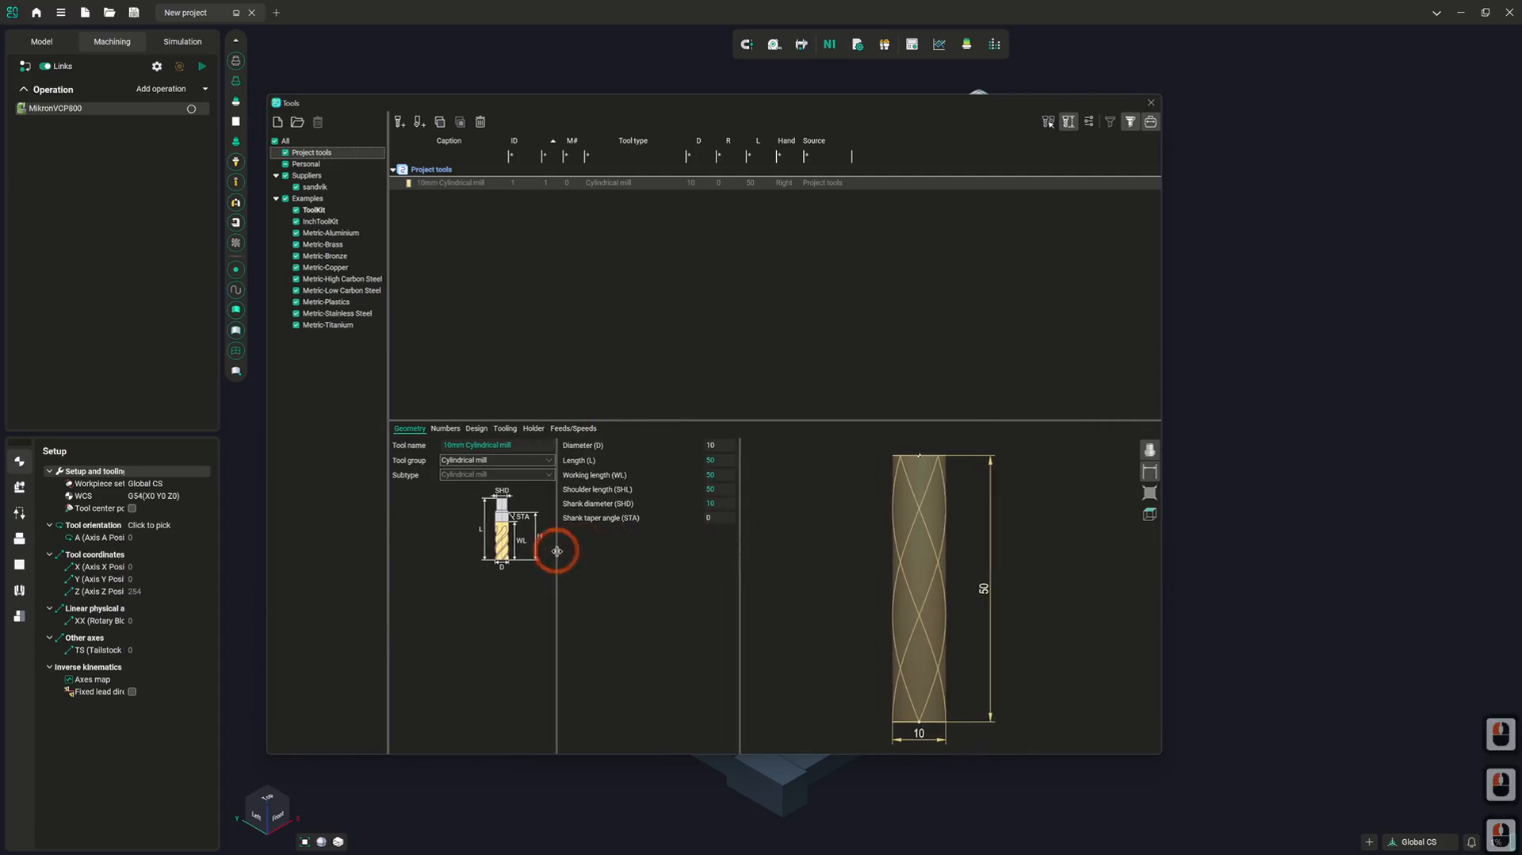
Examine the new mill's geometry, numbers, design, tooling, holder and feeds/speeds settings
click(443, 430)
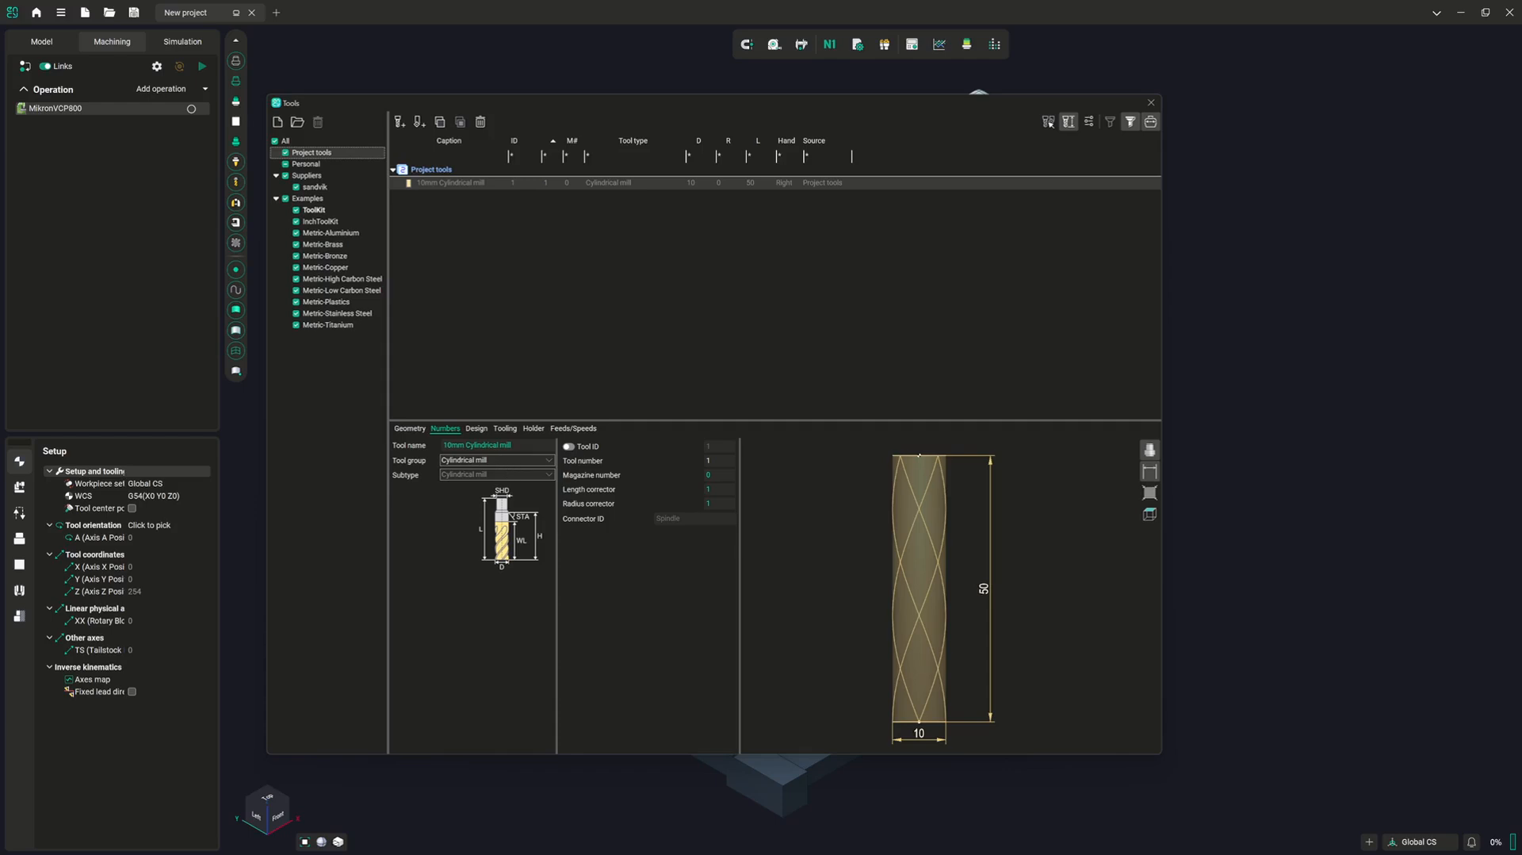
click(477, 429)
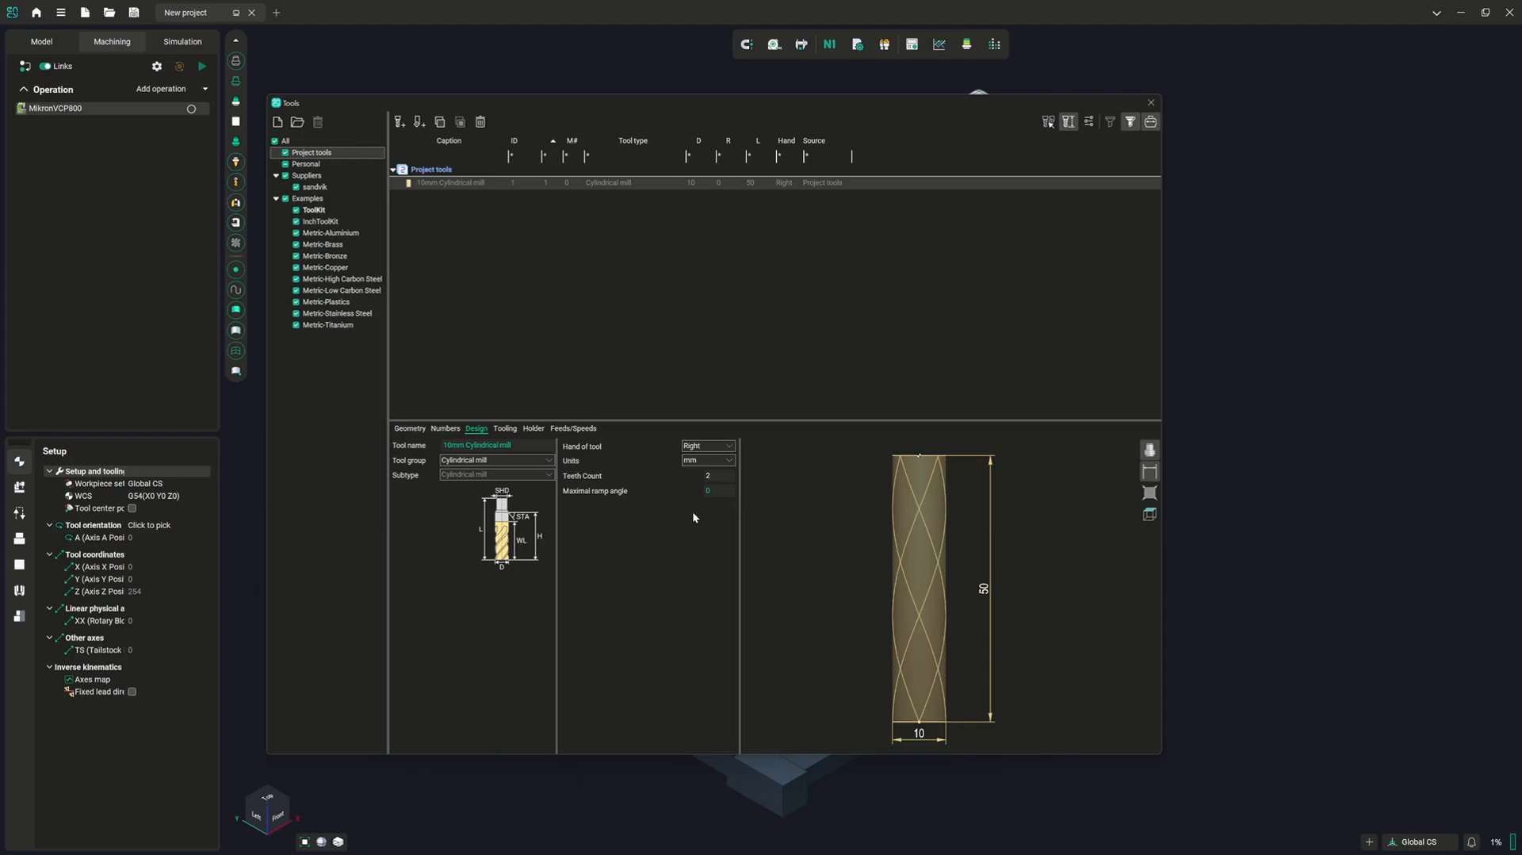
click(507, 429)
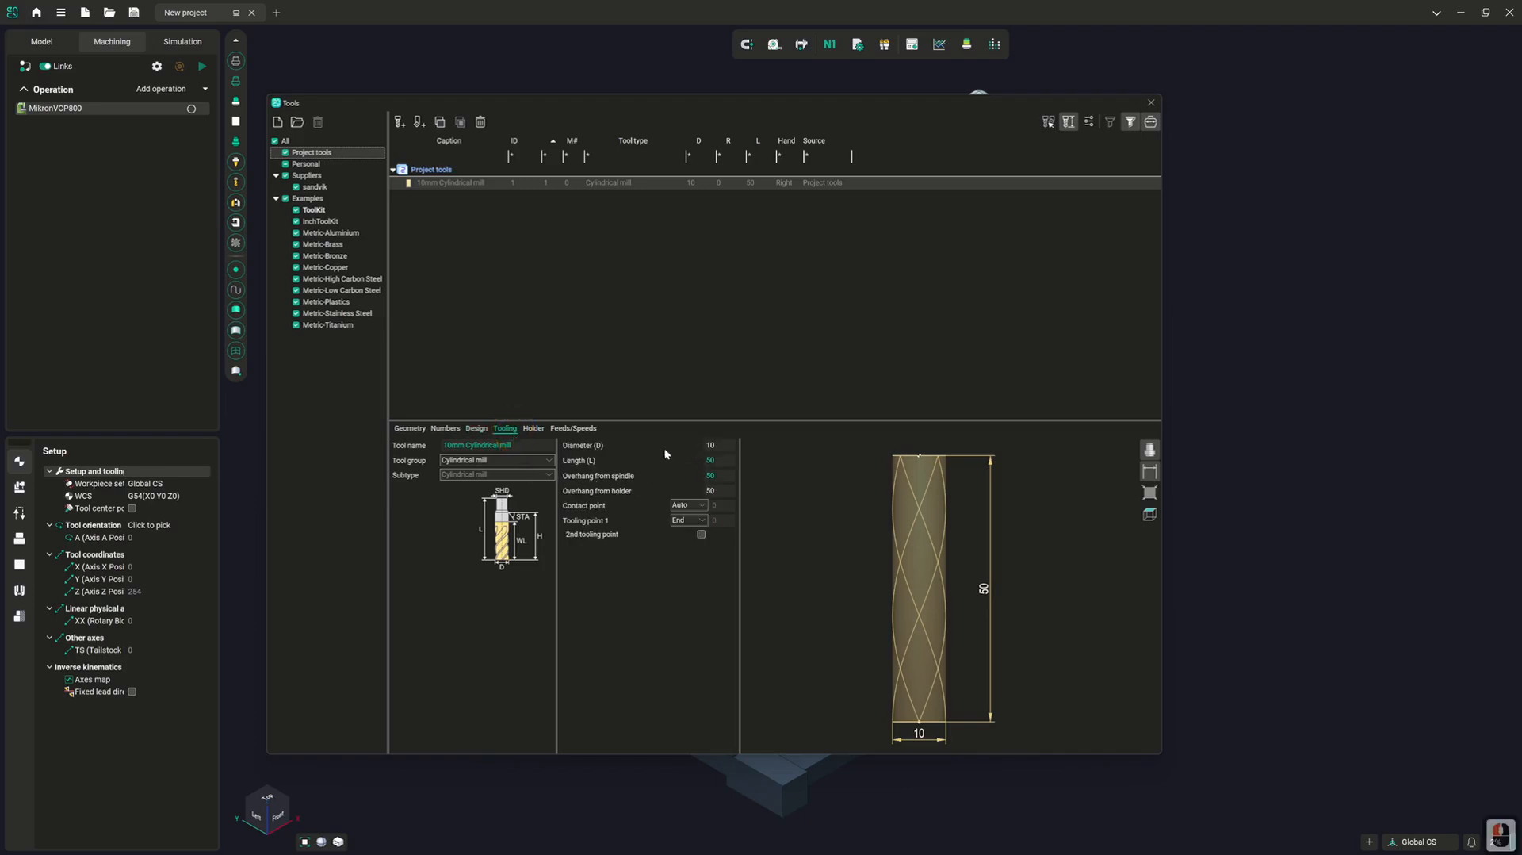
click(409, 429)
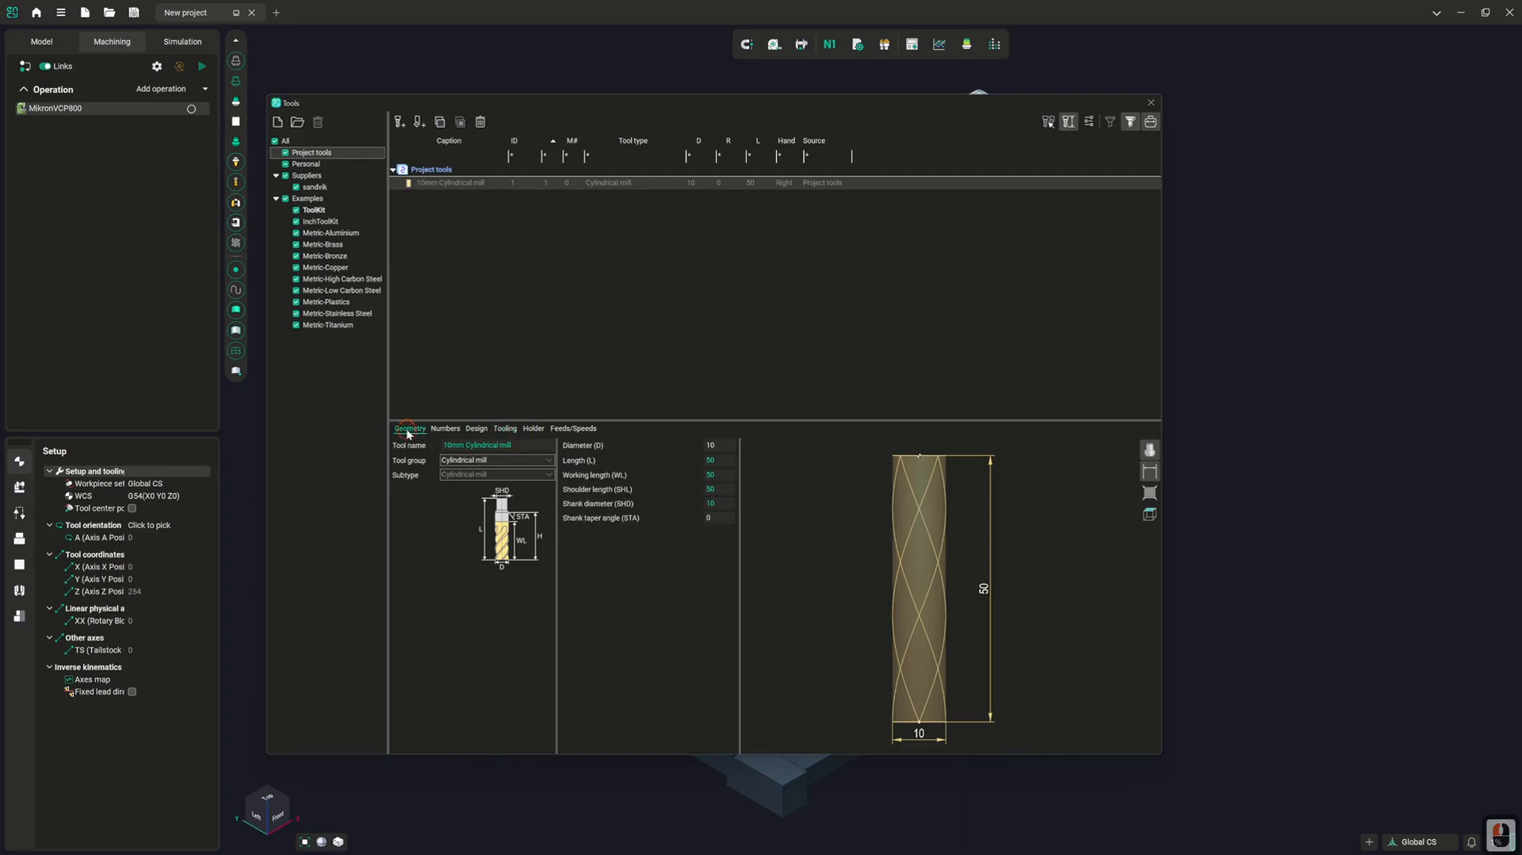
click(501, 430)
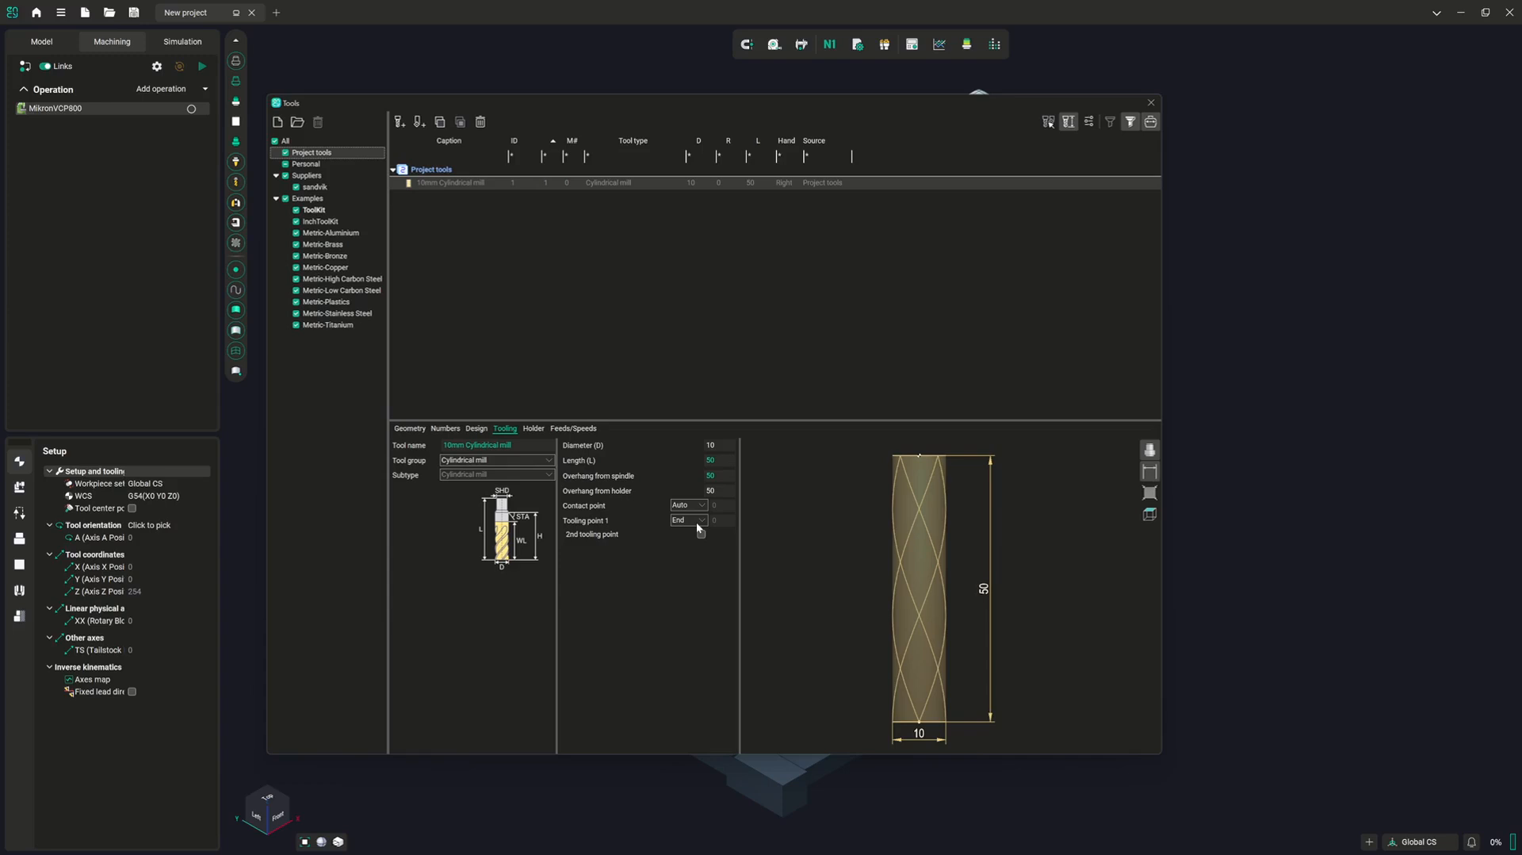
click(534, 431)
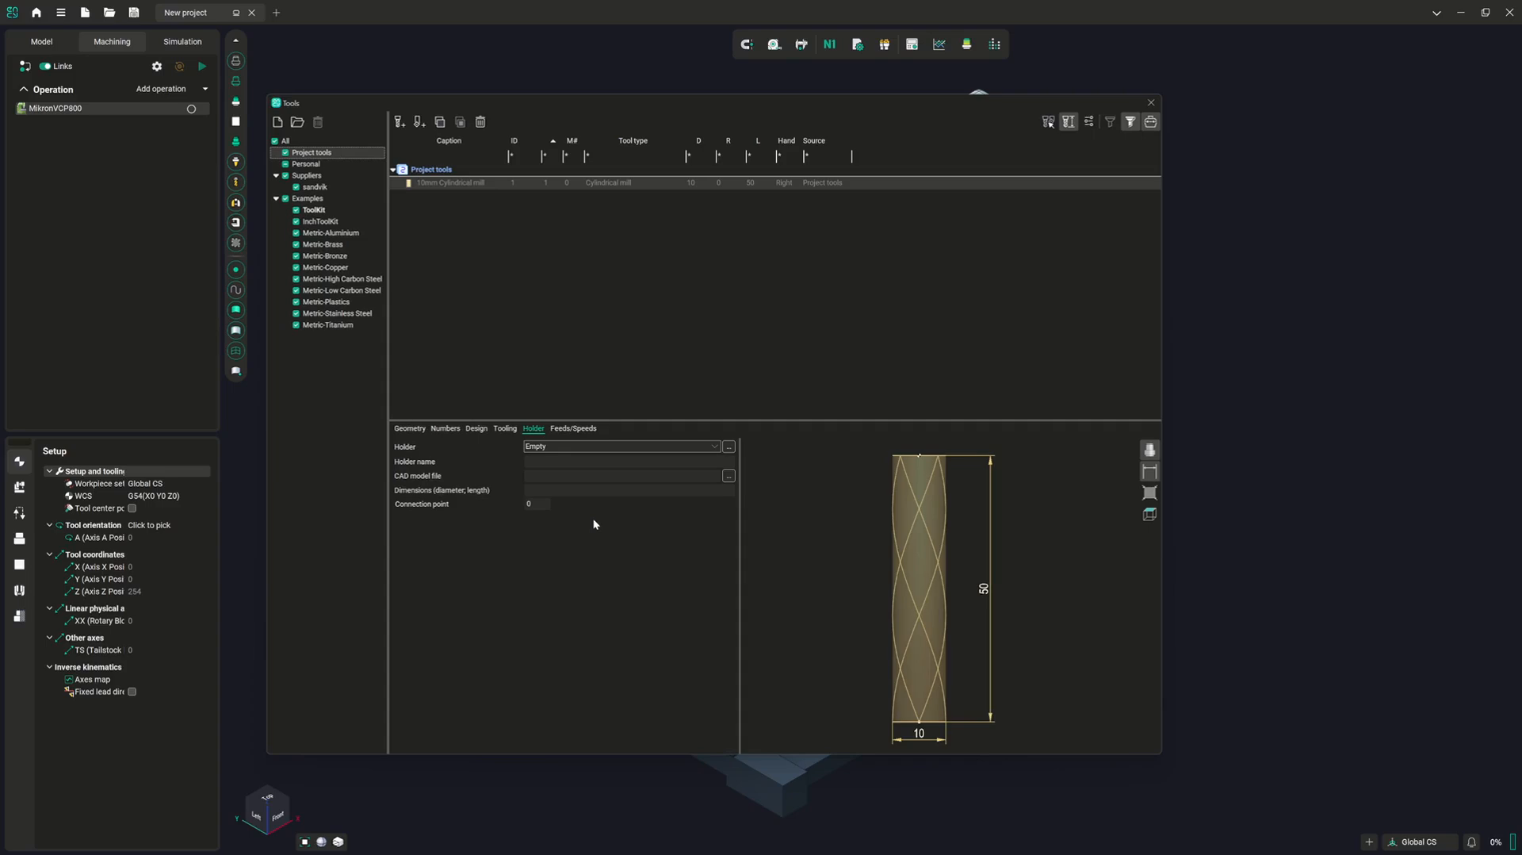
click(574, 428)
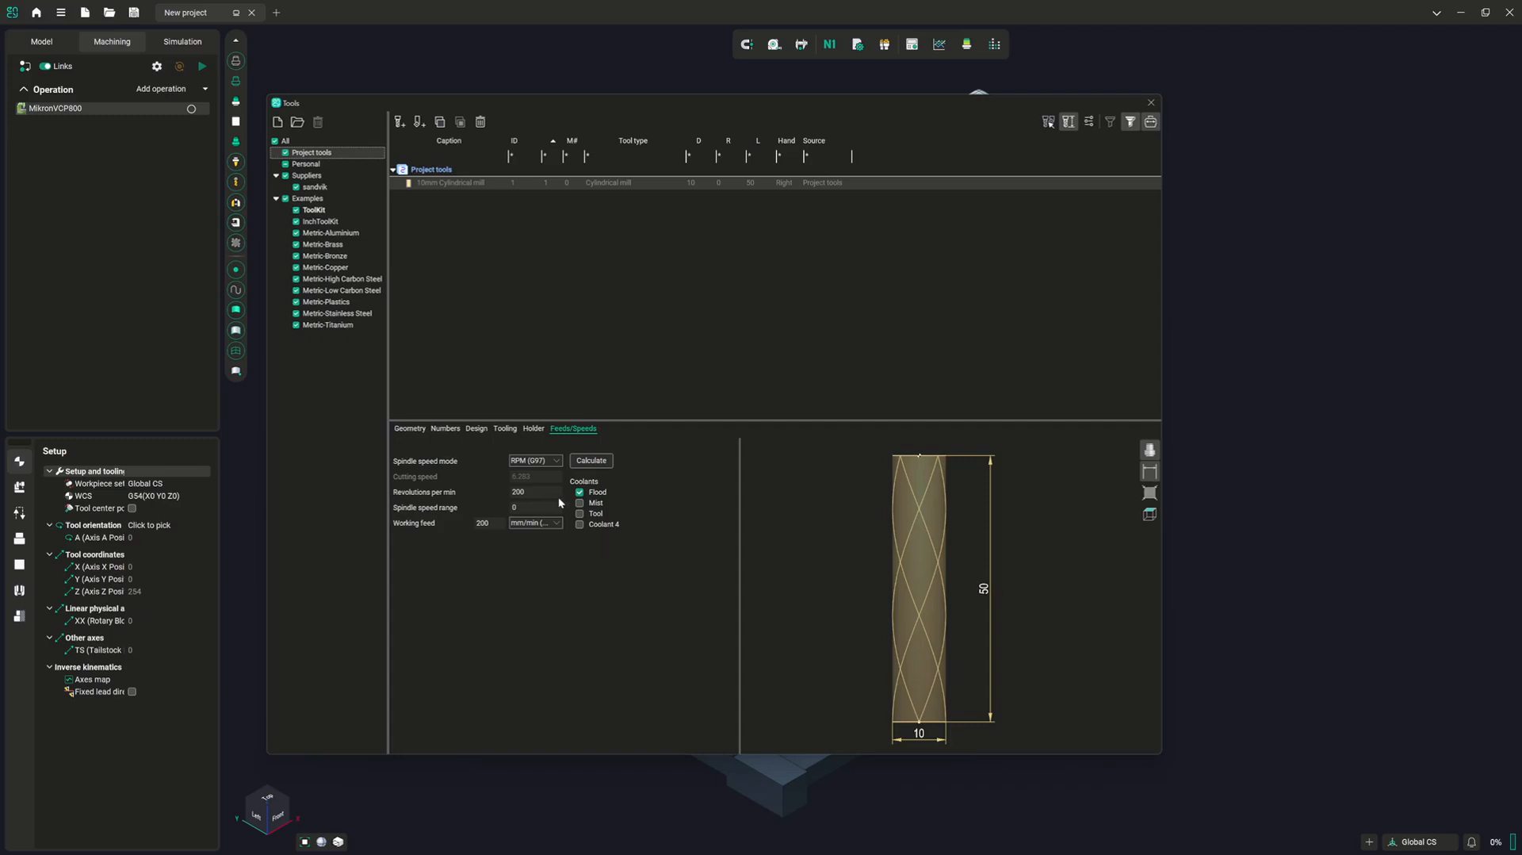
Review the available tool groups and change the new mill to Spherical mill, followed by Torus mill
click(410, 429)
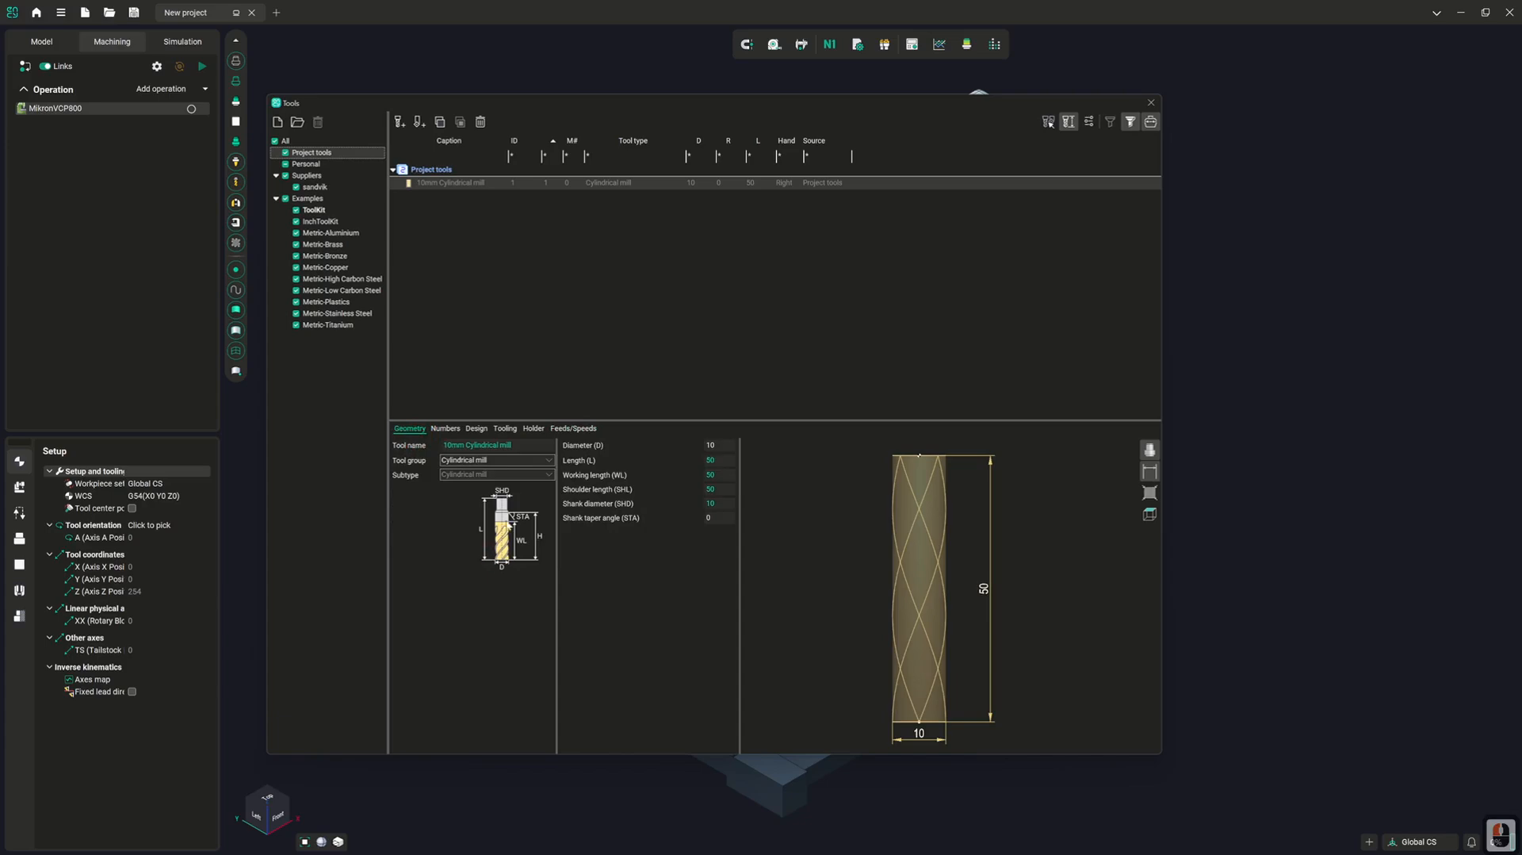
click(498, 461)
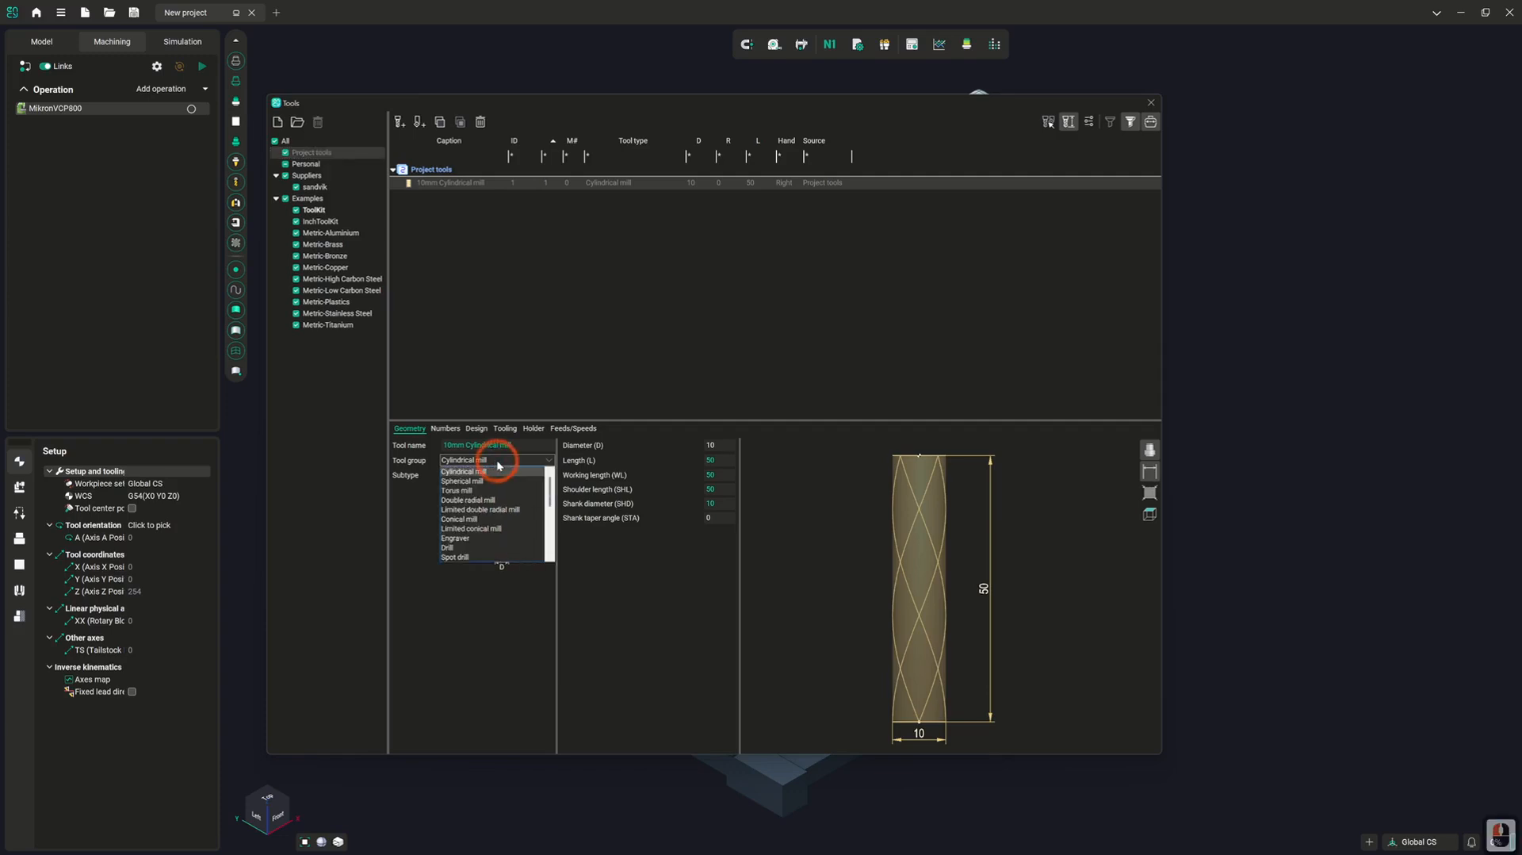
scroll(517, 530, down, 5)
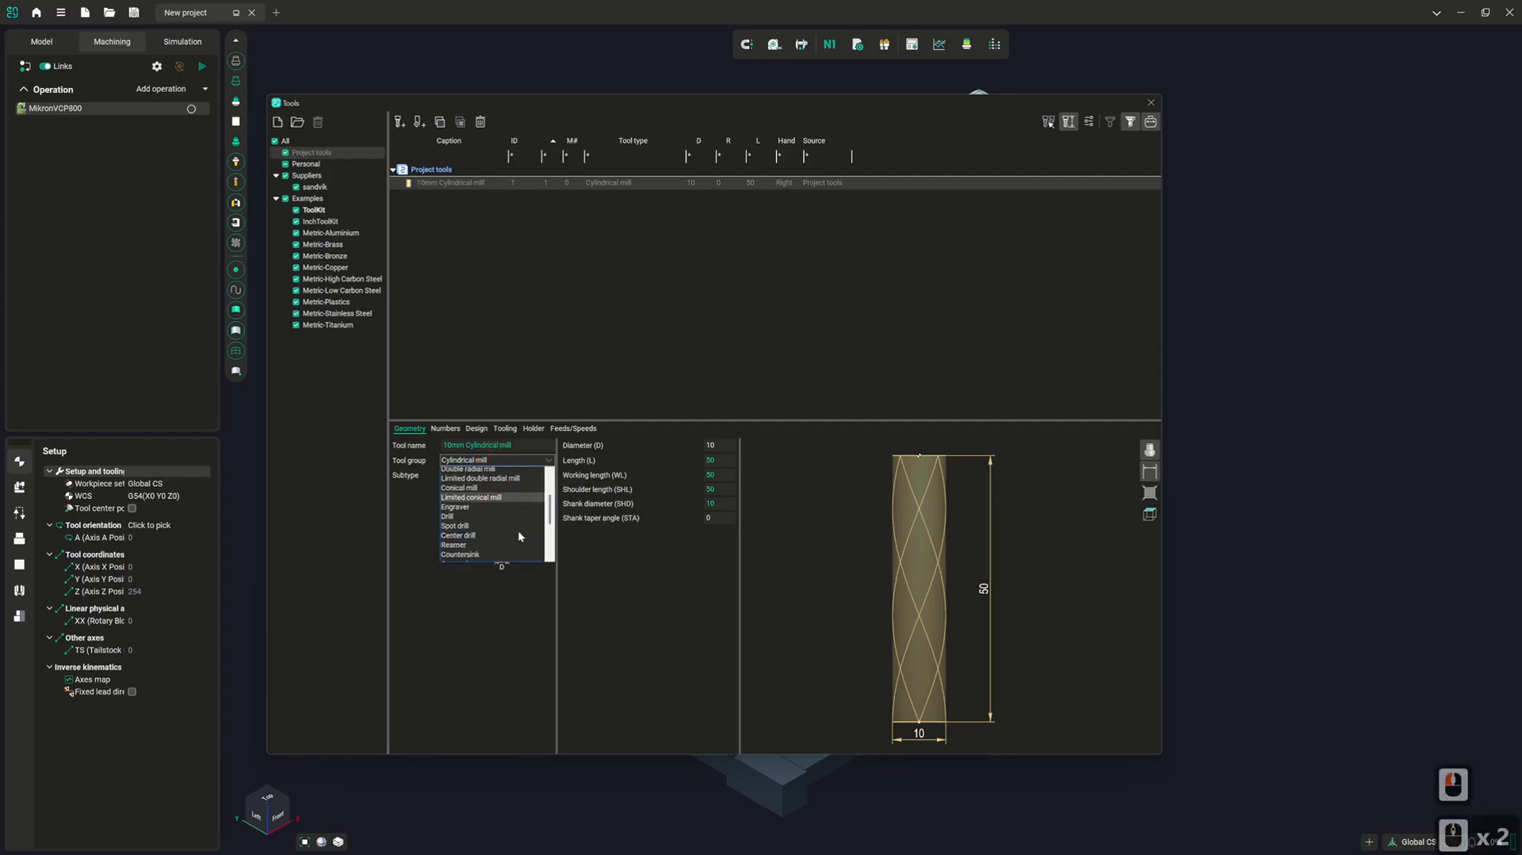
scroll(520, 536, down, 2)
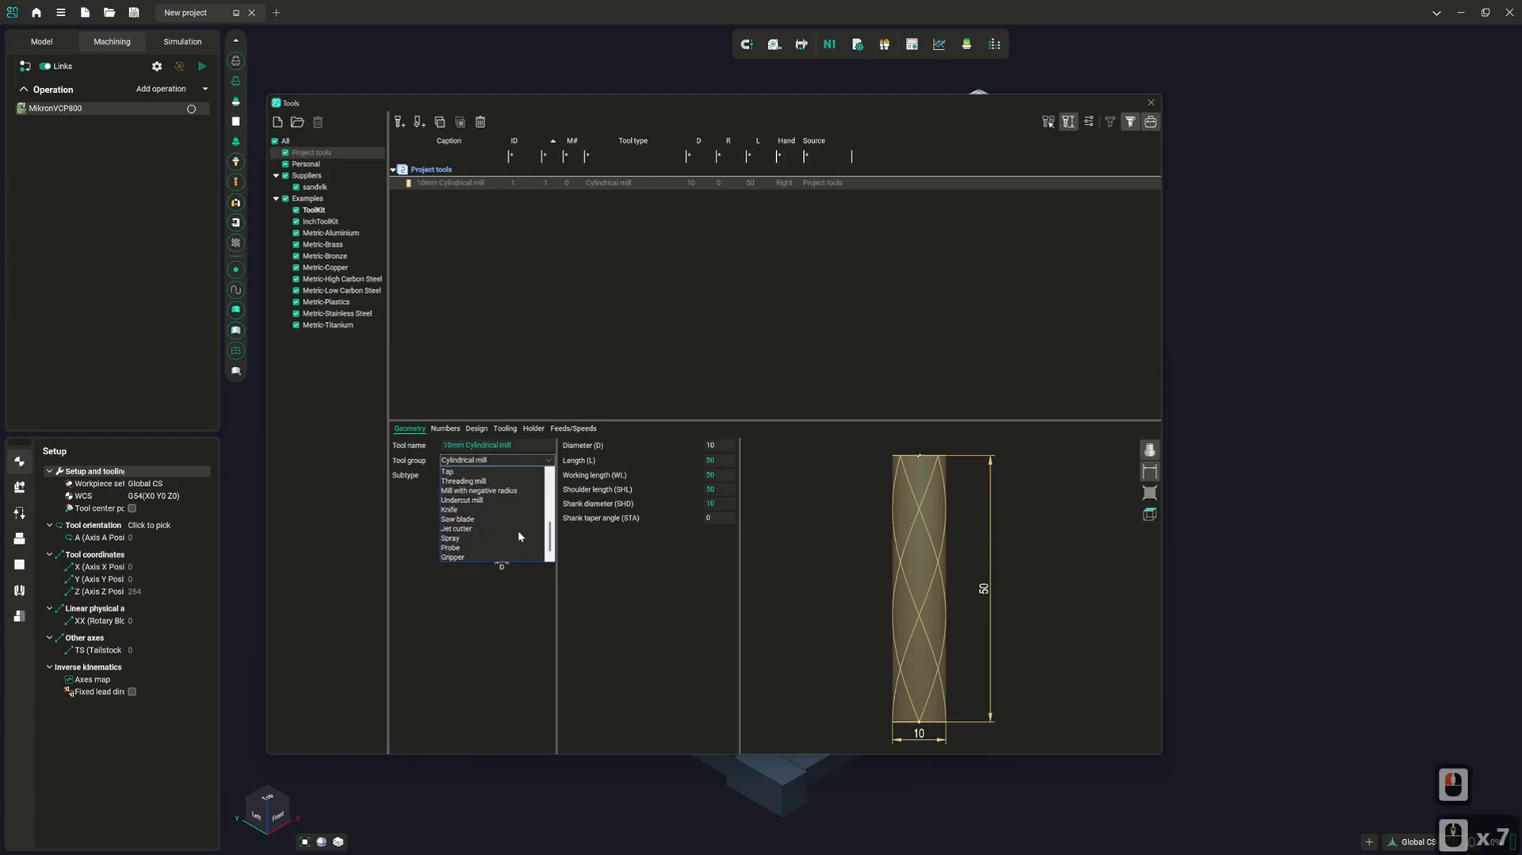
scroll(519, 537, up, 8)
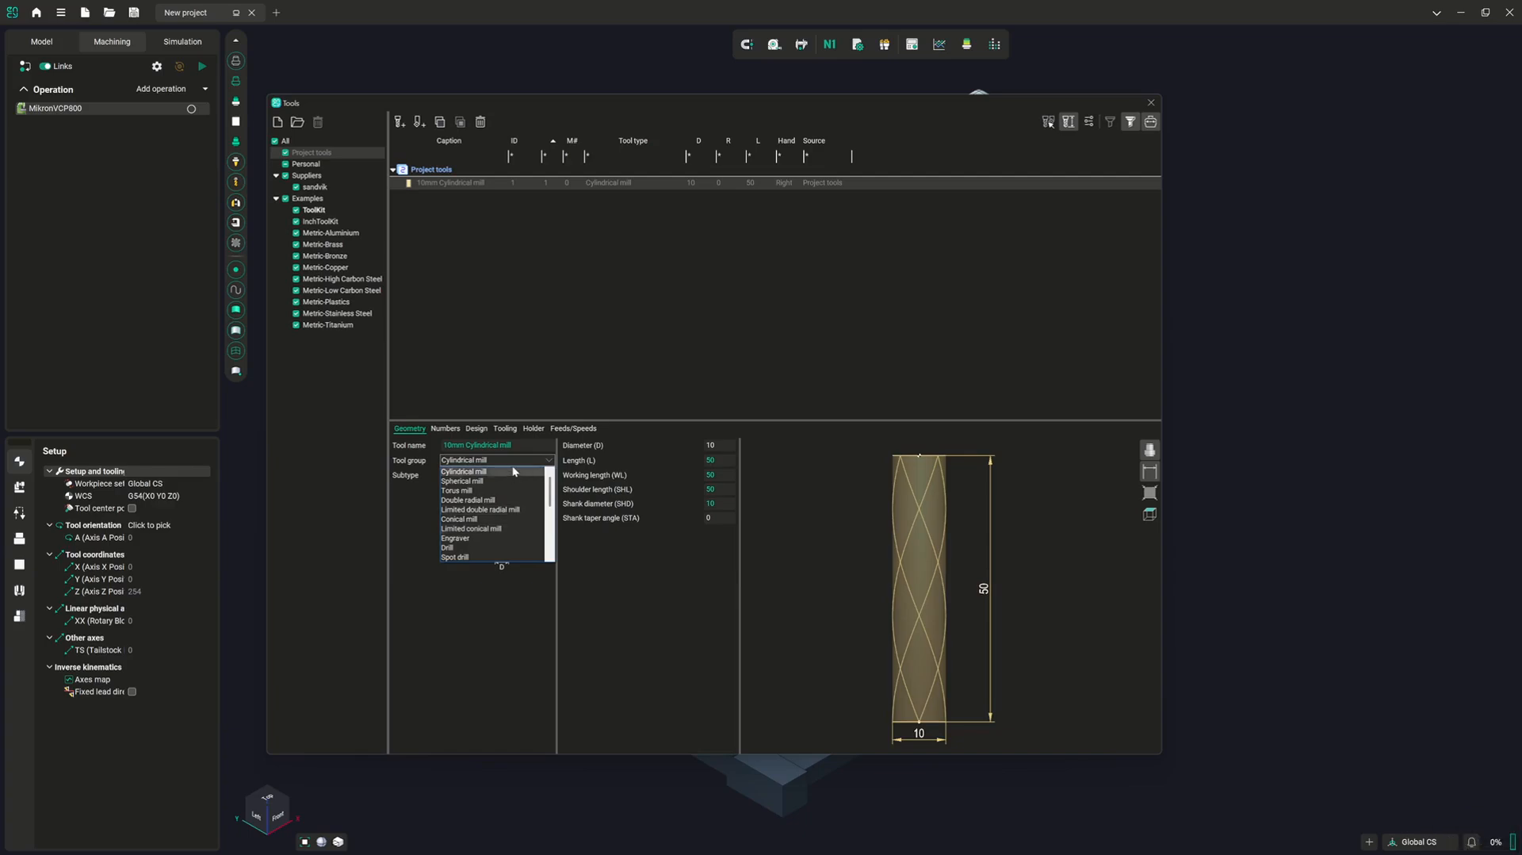
click(468, 481)
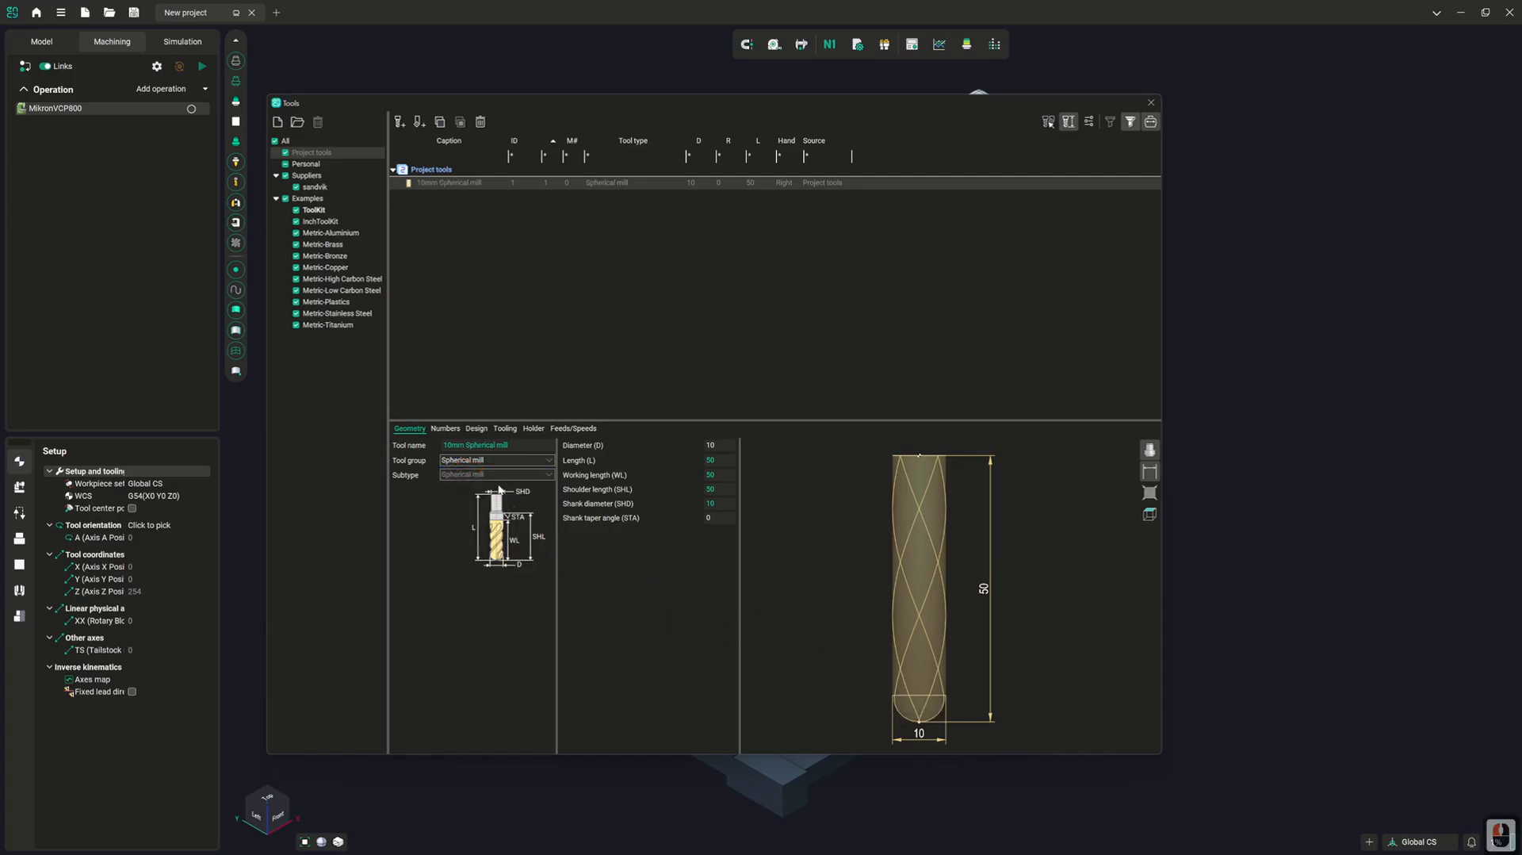
click(494, 460)
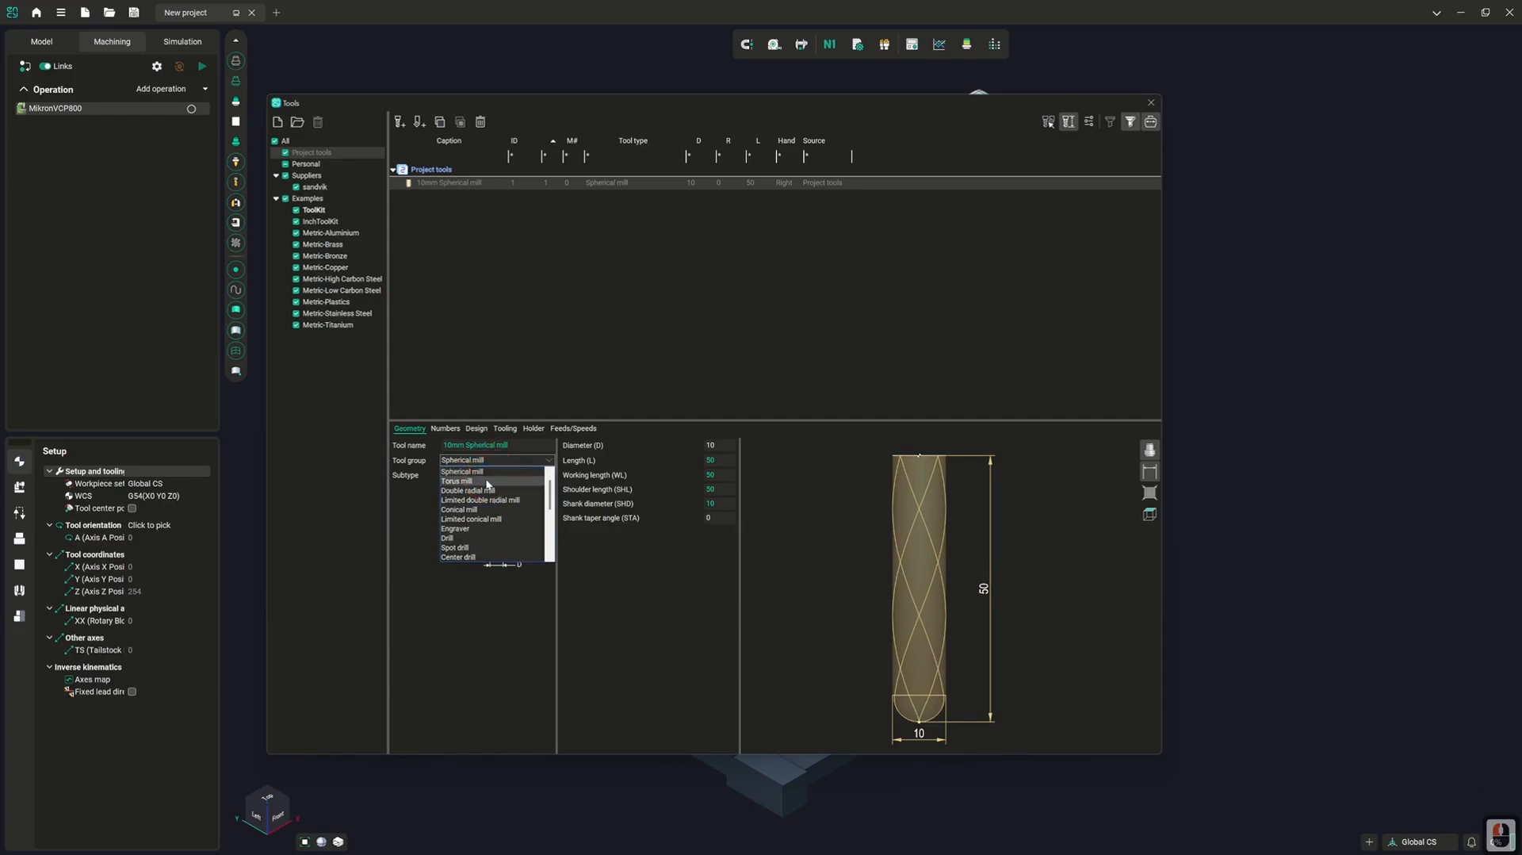
click(486, 483)
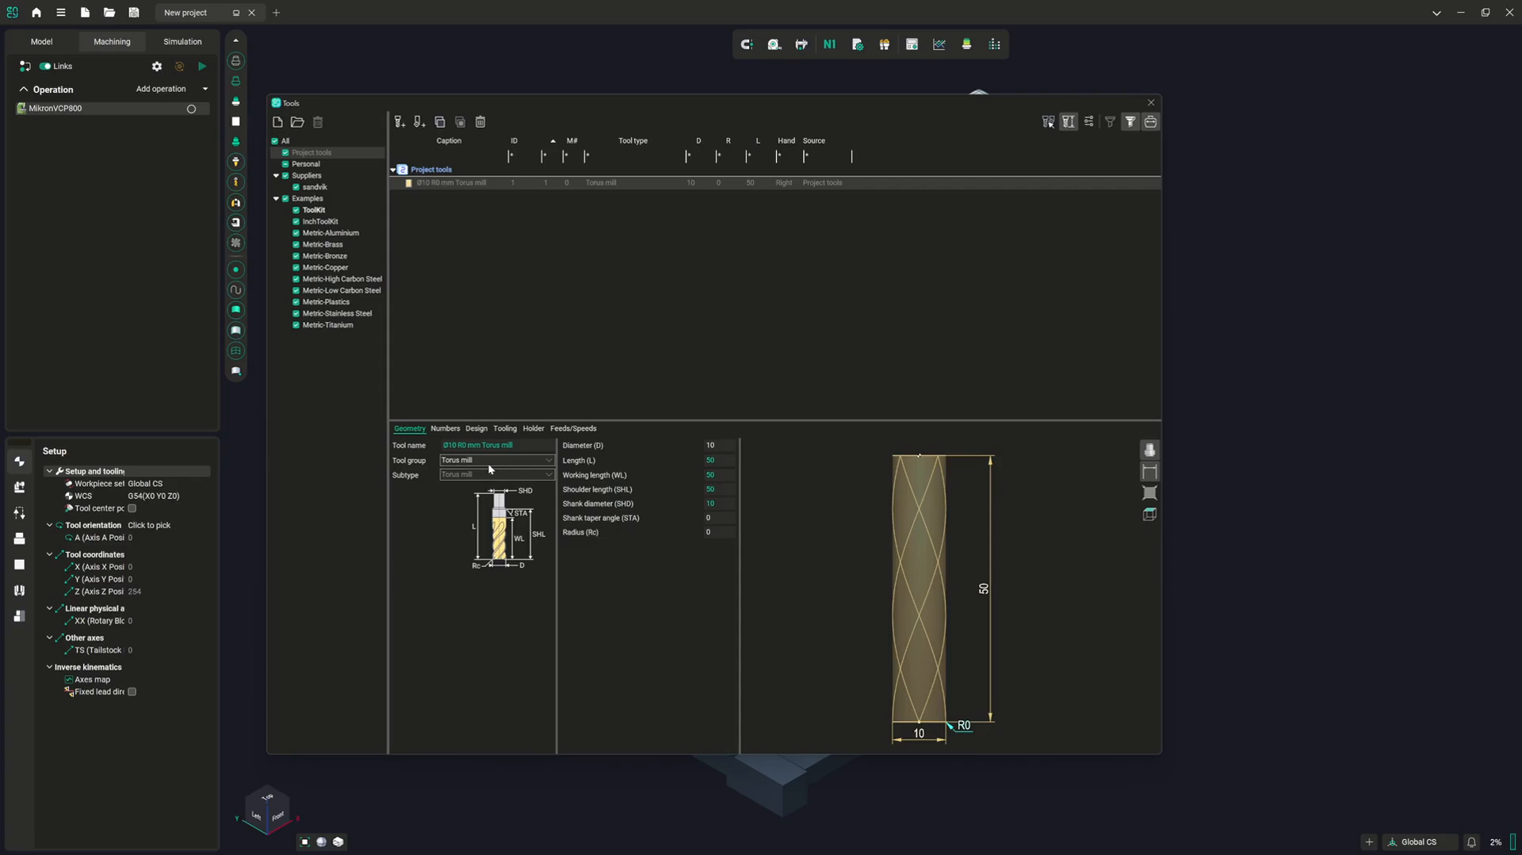
Change the tool group to Double radial mill with a tip radius (R) of 10 and a radius (Rc) of 2
click(489, 460)
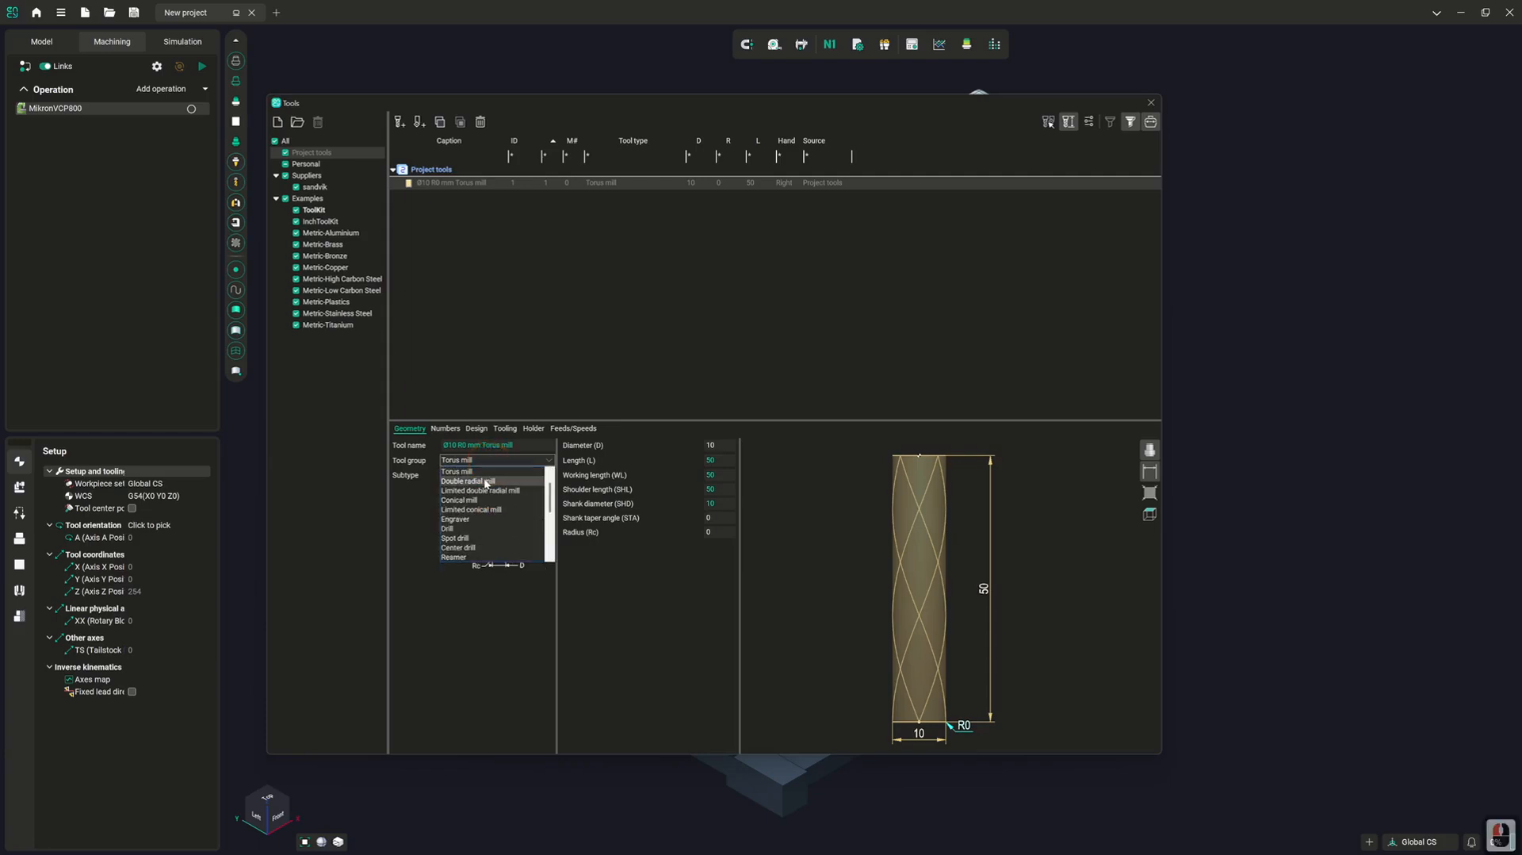
click(487, 482)
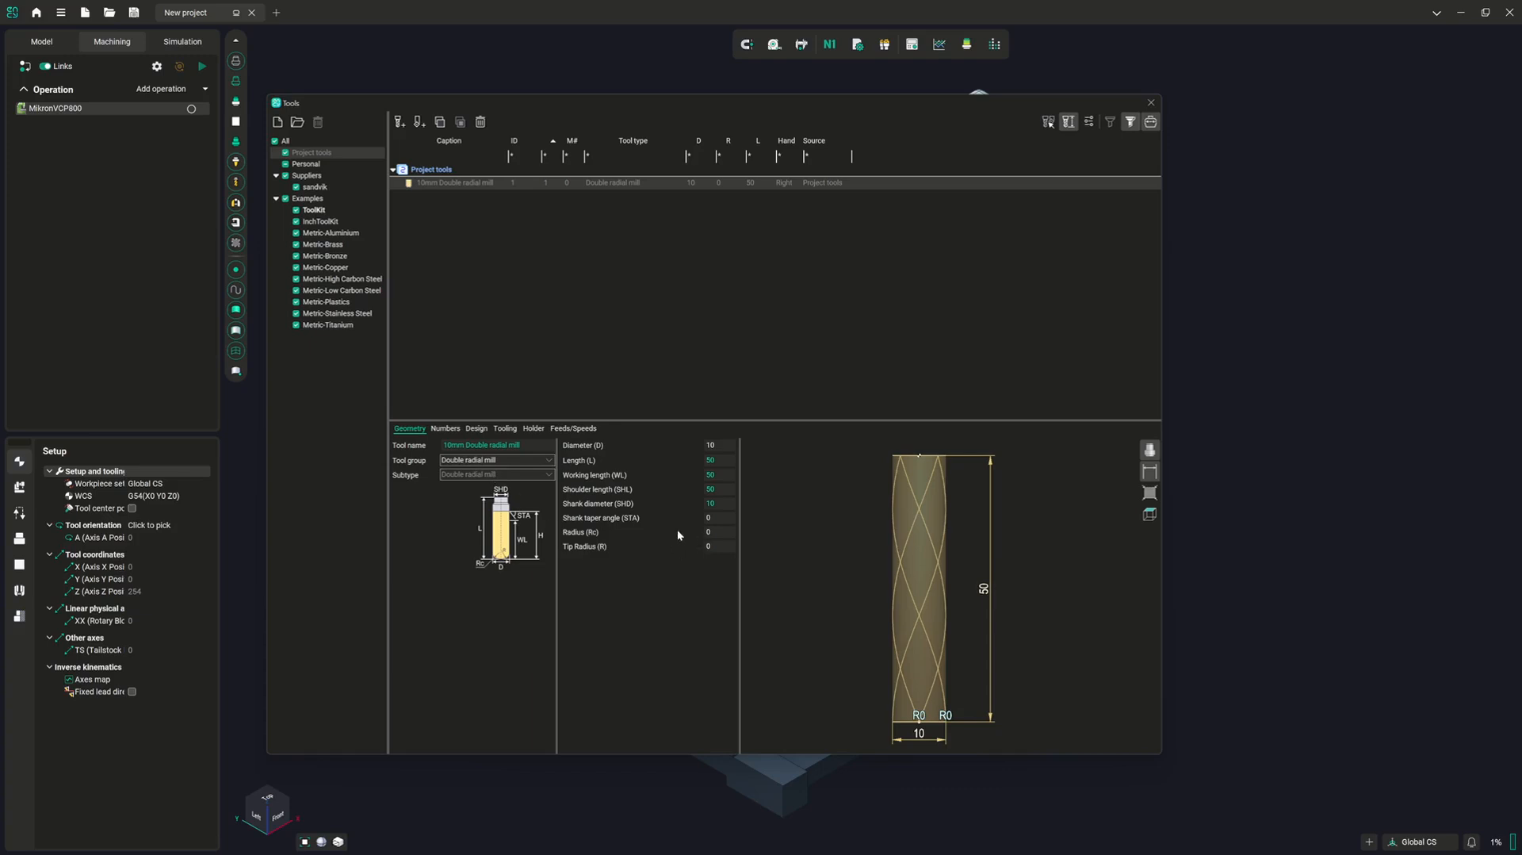
click(707, 544)
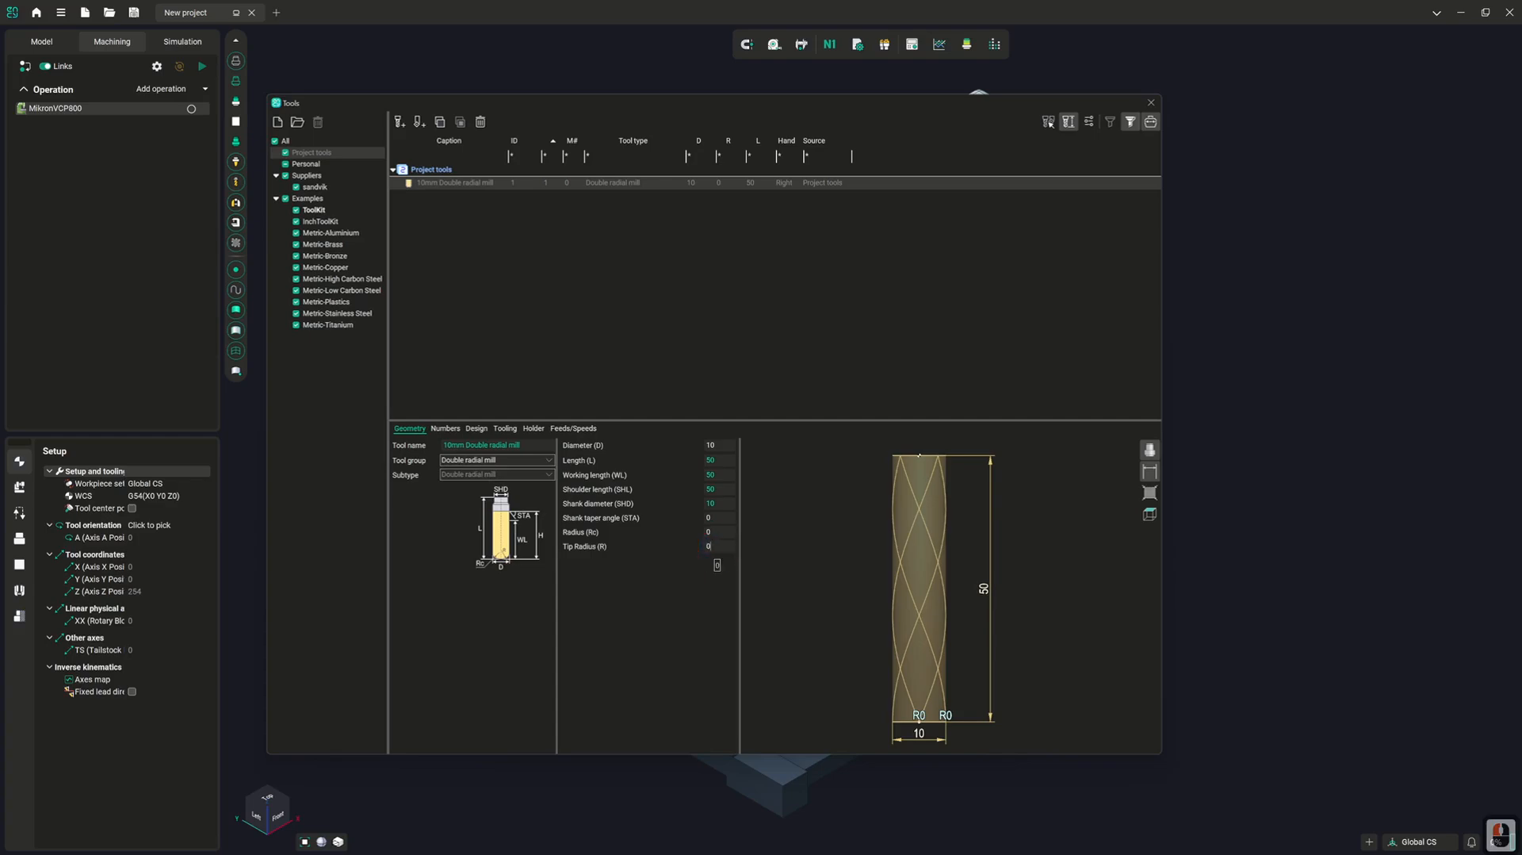
text(10)
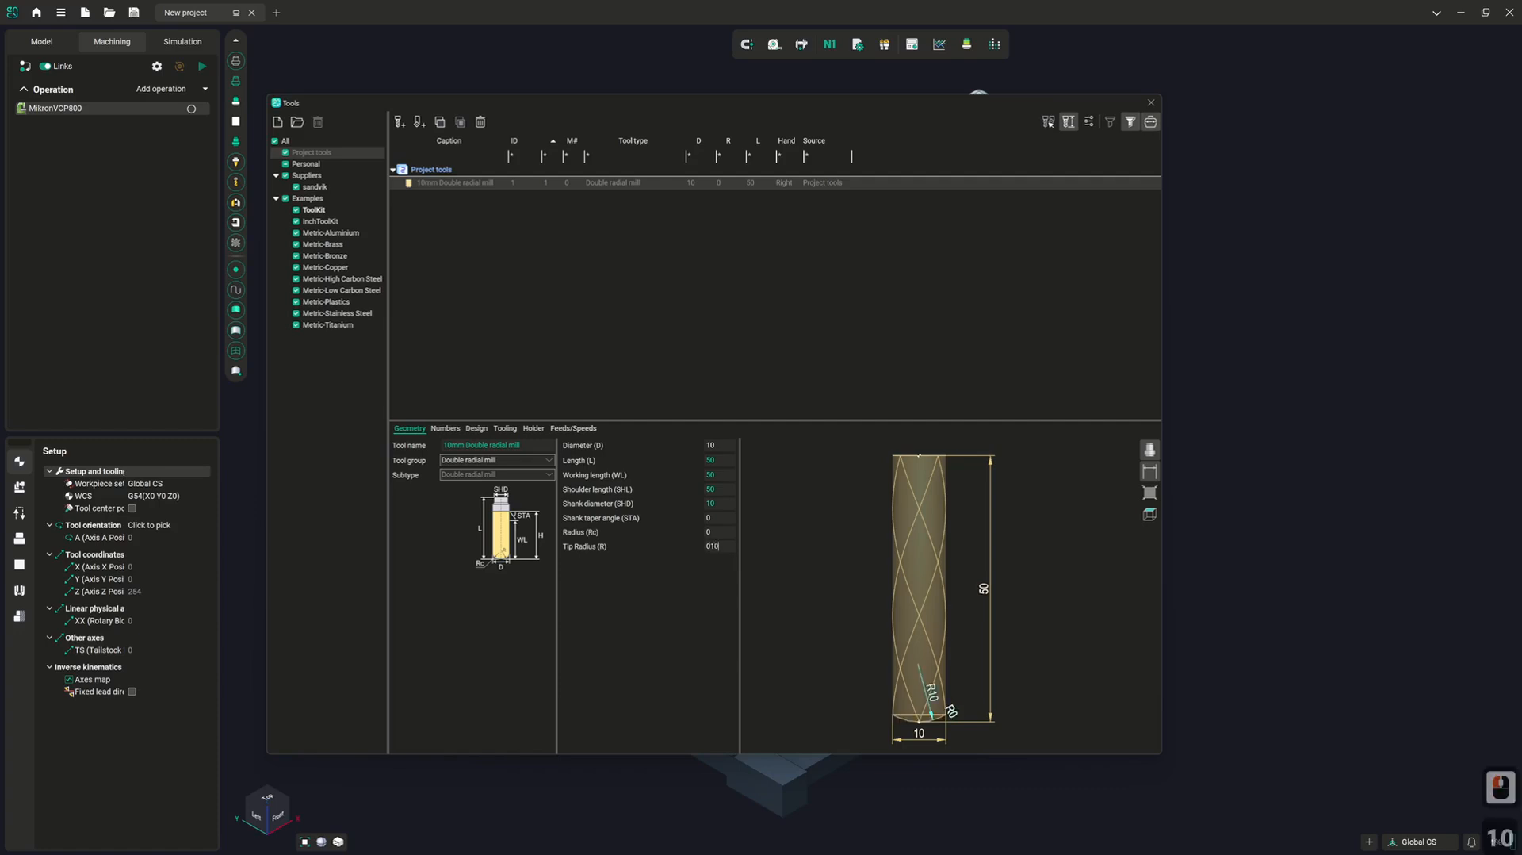
click(716, 531)
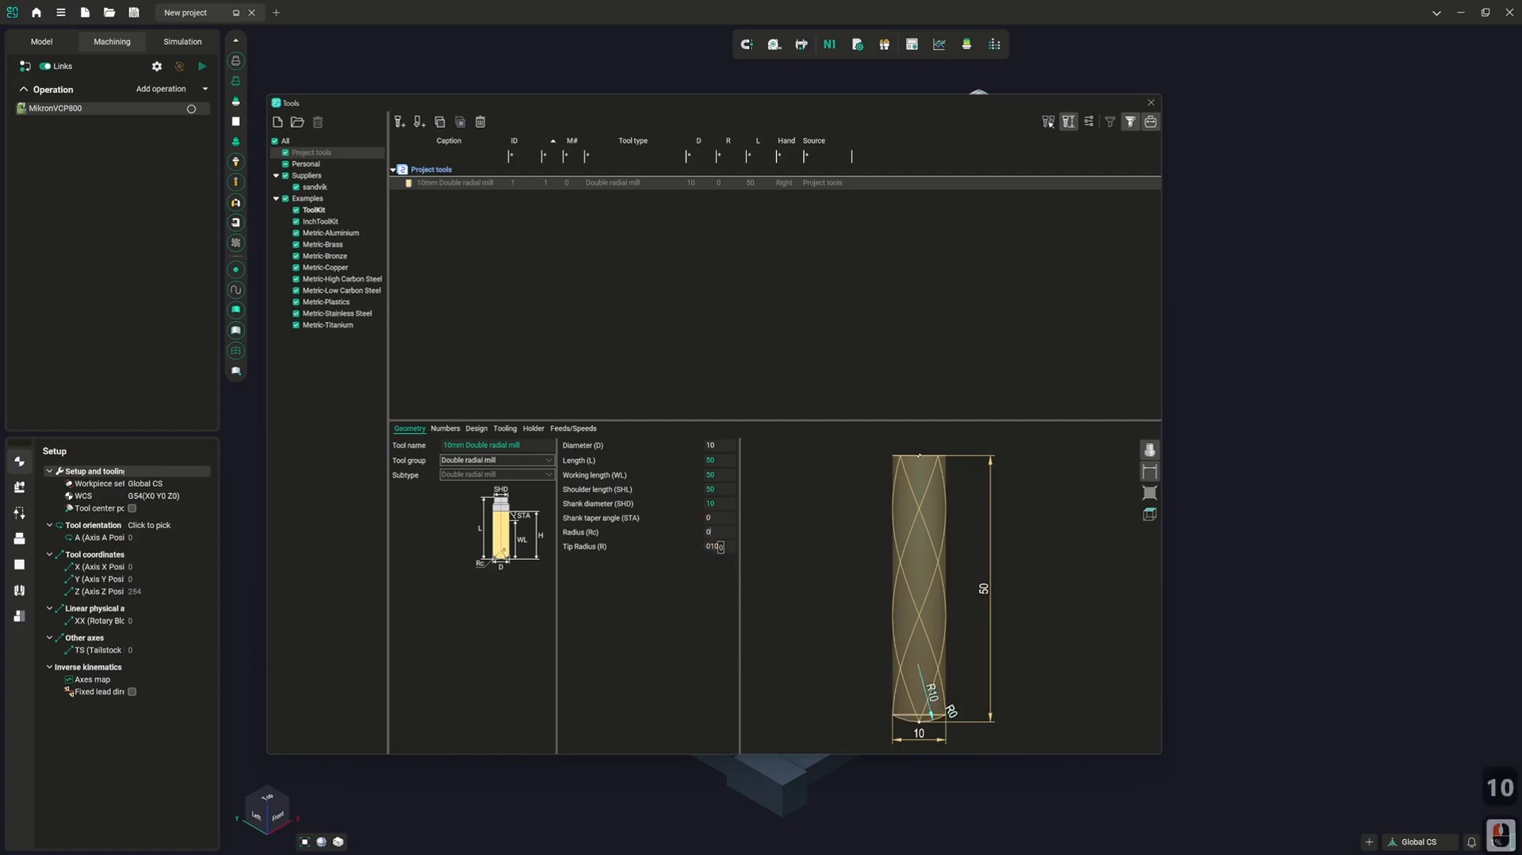
text(2)
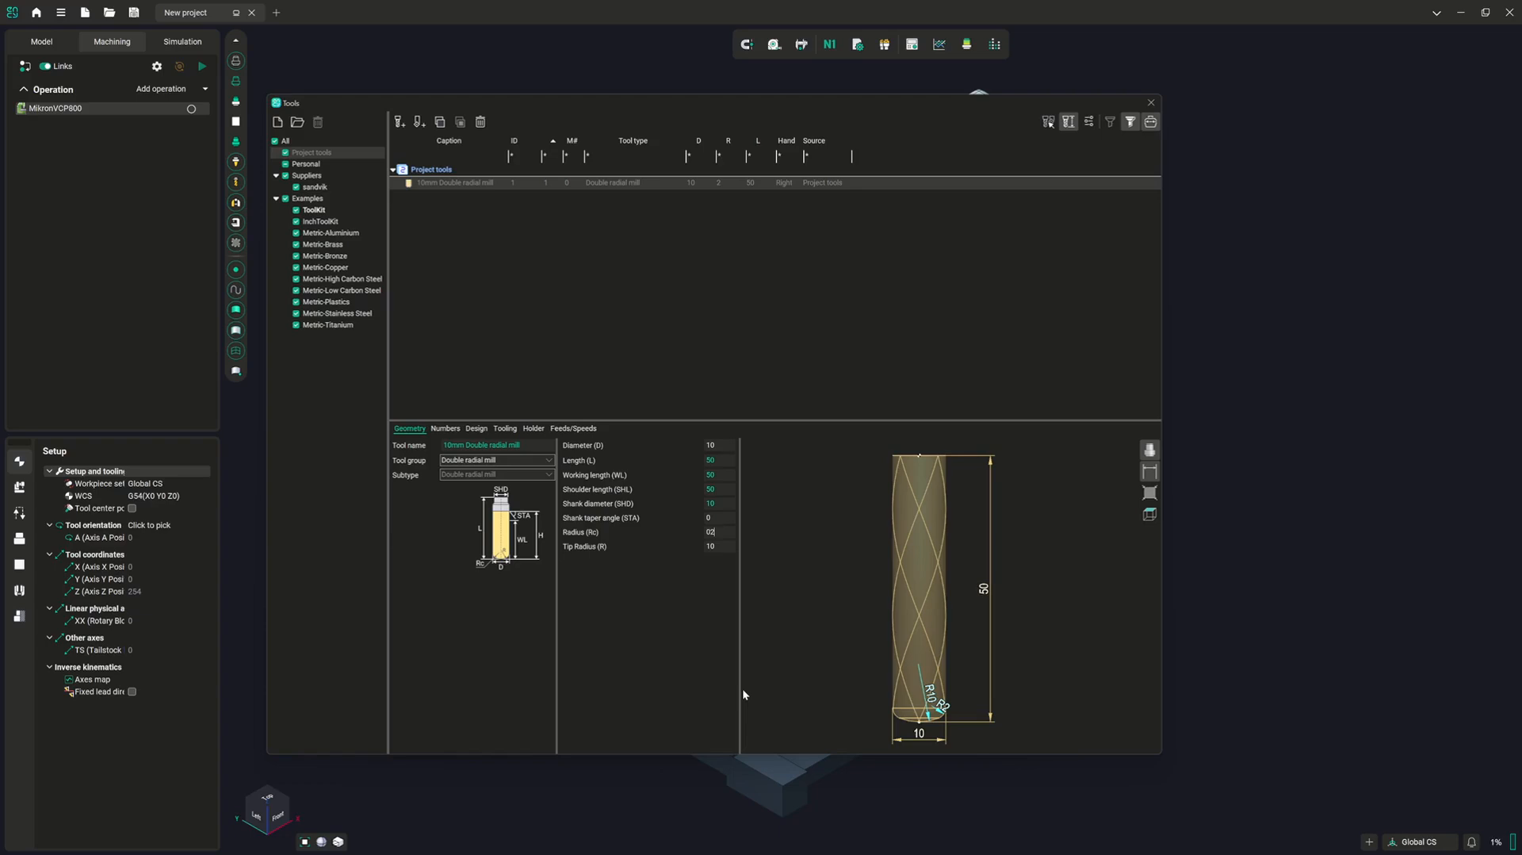
Switch the tool group to Limited double radial mill and after that to Conical mill
click(519, 460)
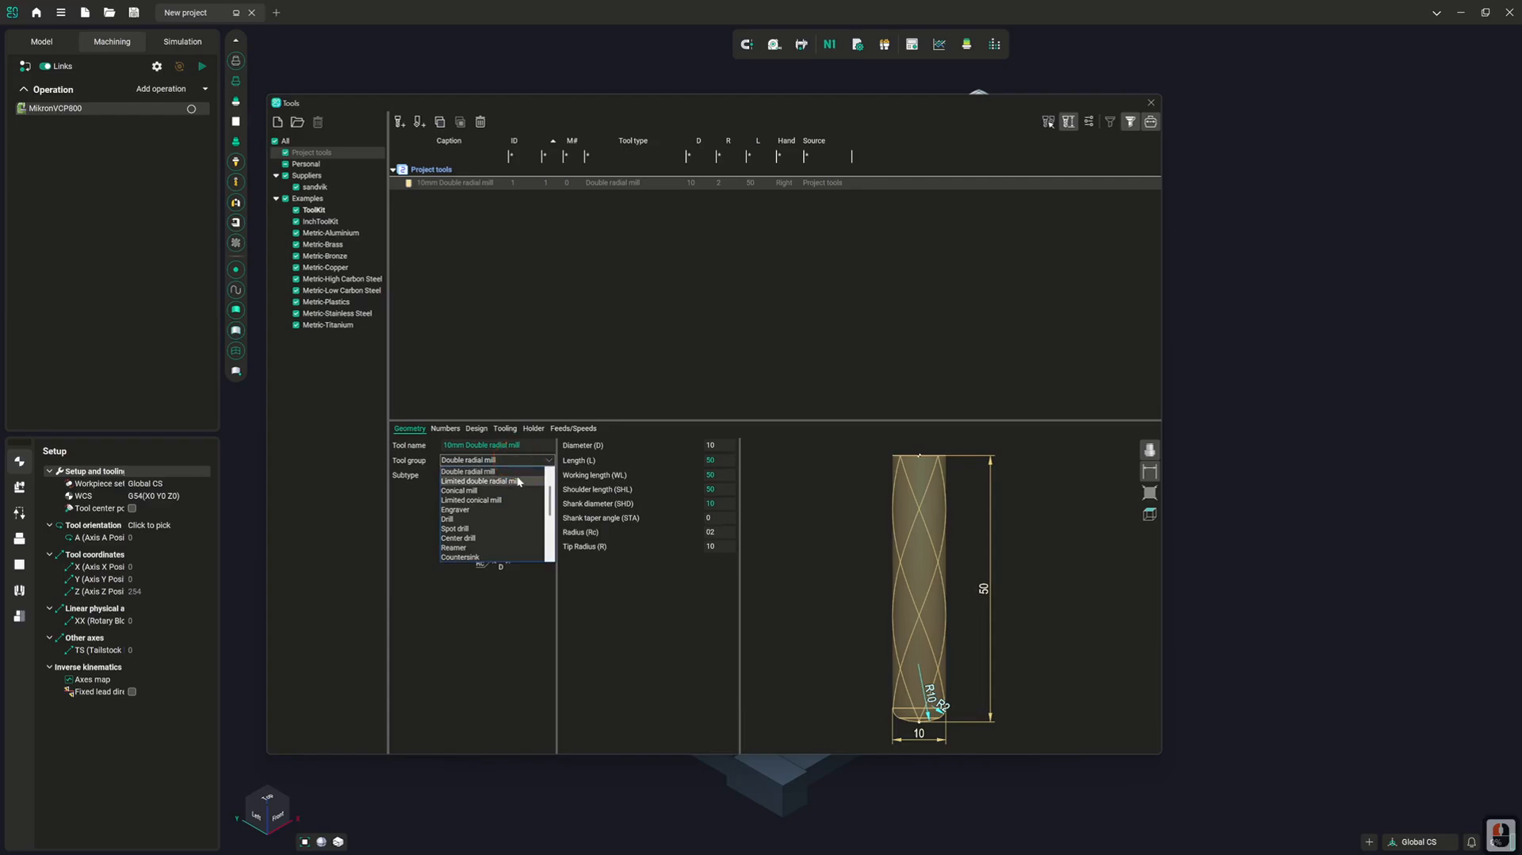
click(518, 482)
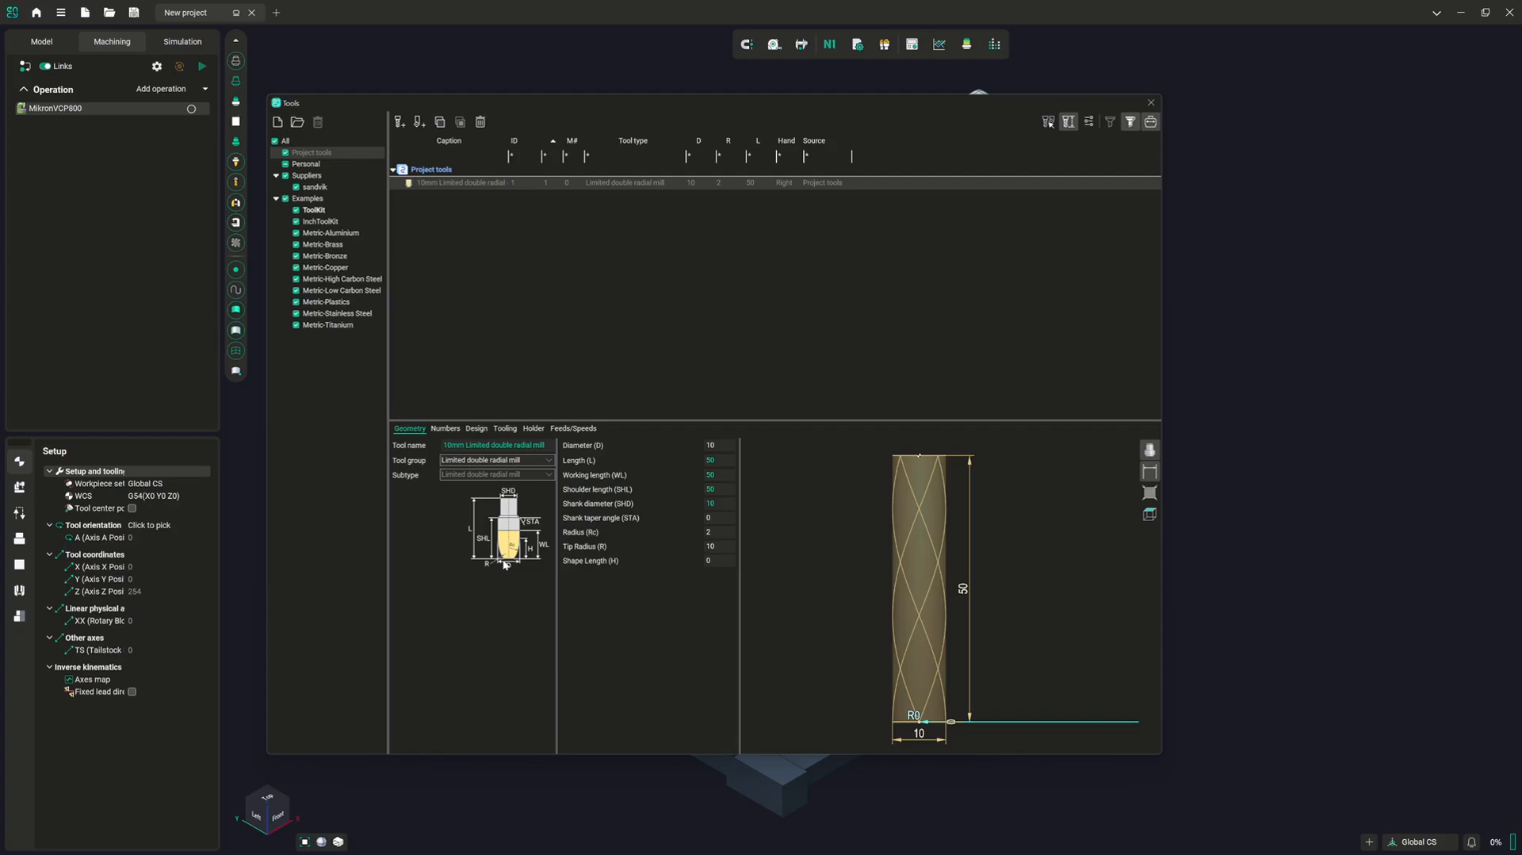
click(478, 462)
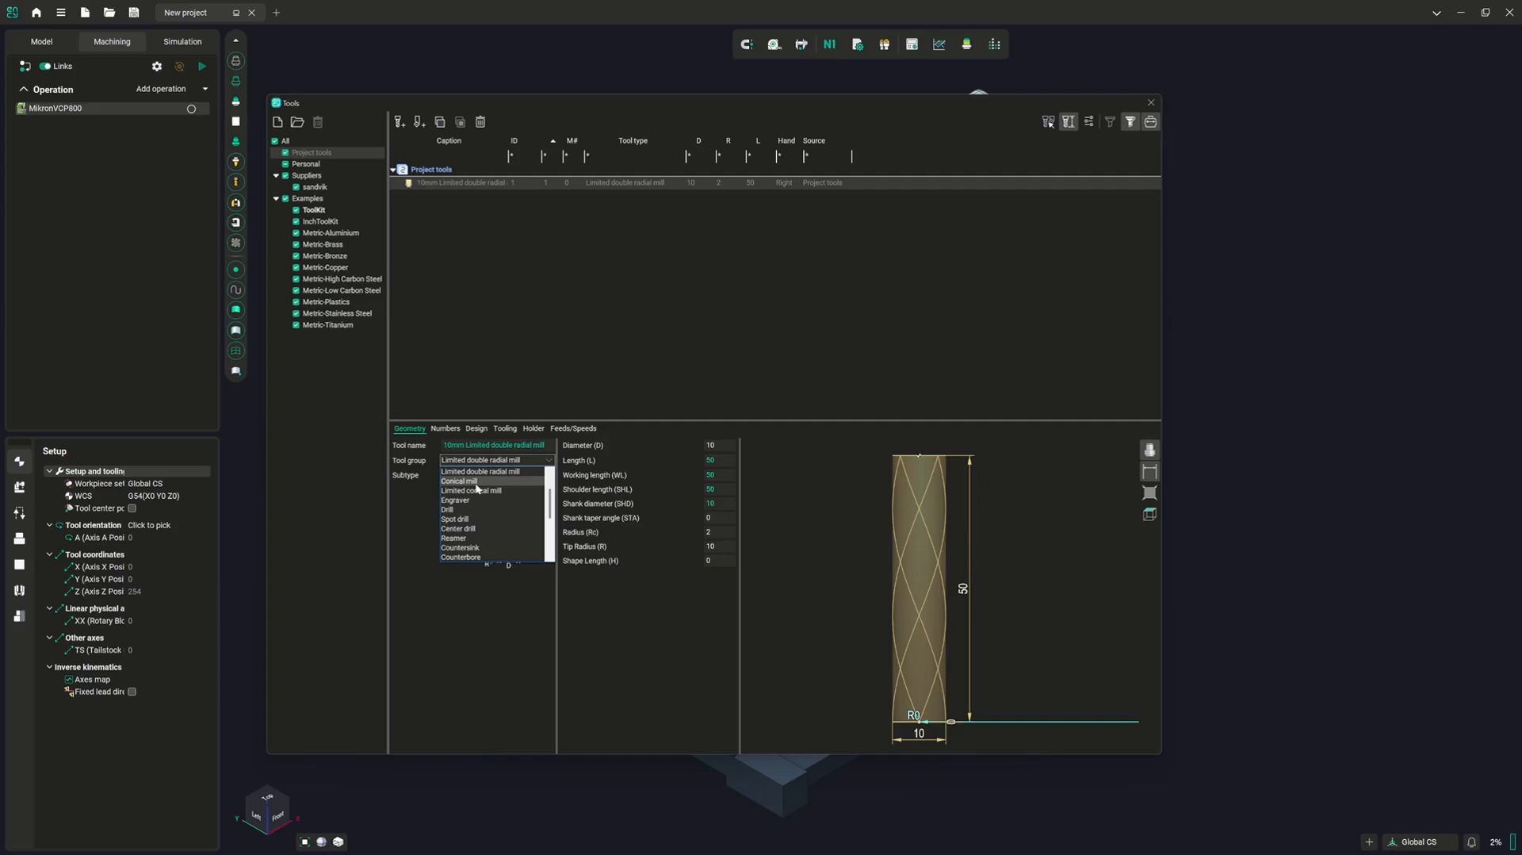
click(474, 481)
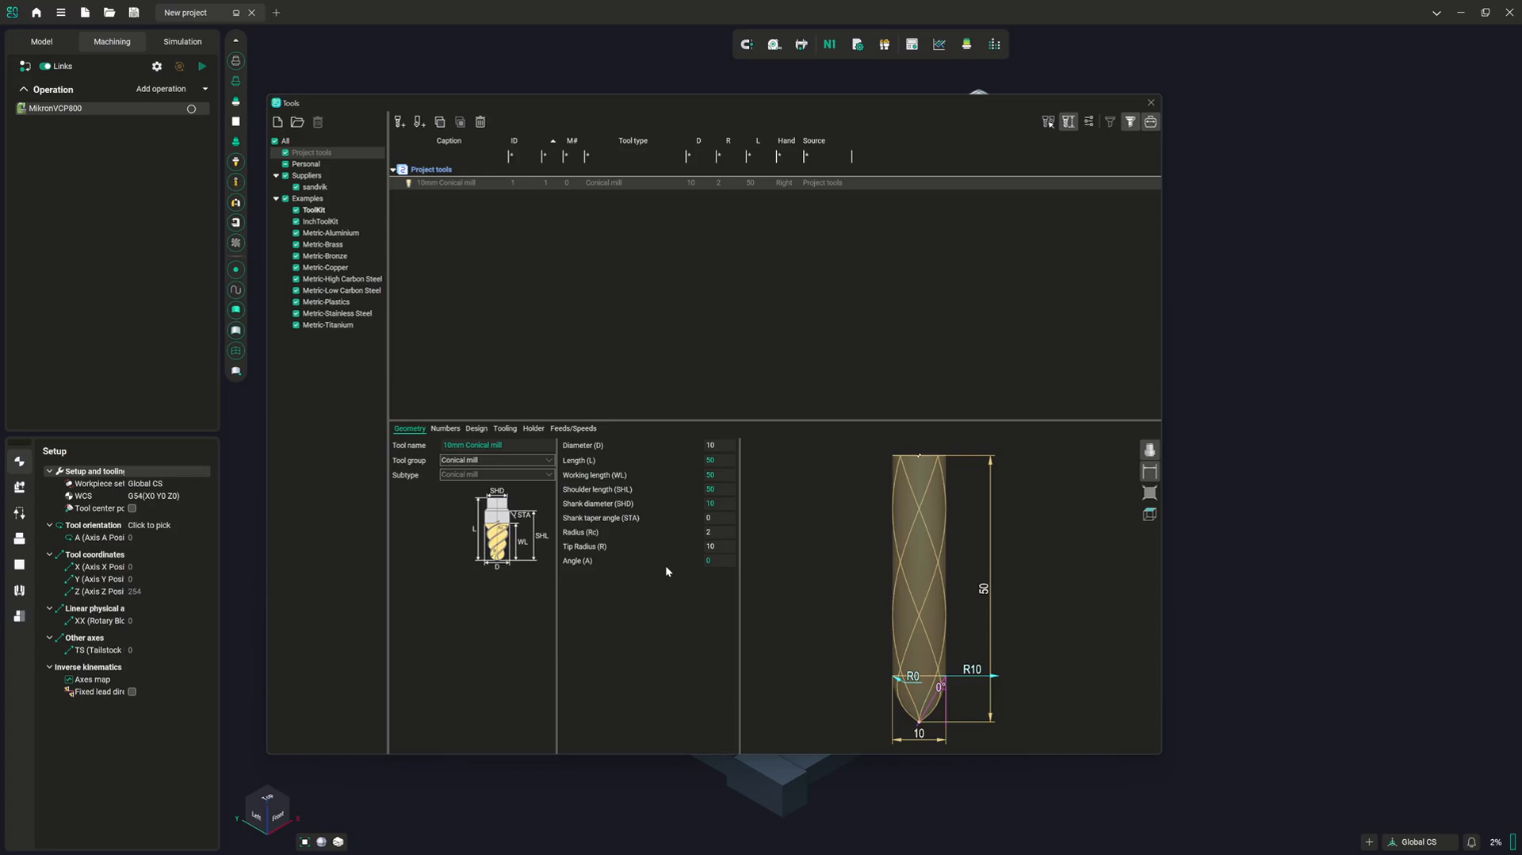
Change the tool group from Conical mill to Limited conical mill
click(536, 460)
click(529, 481)
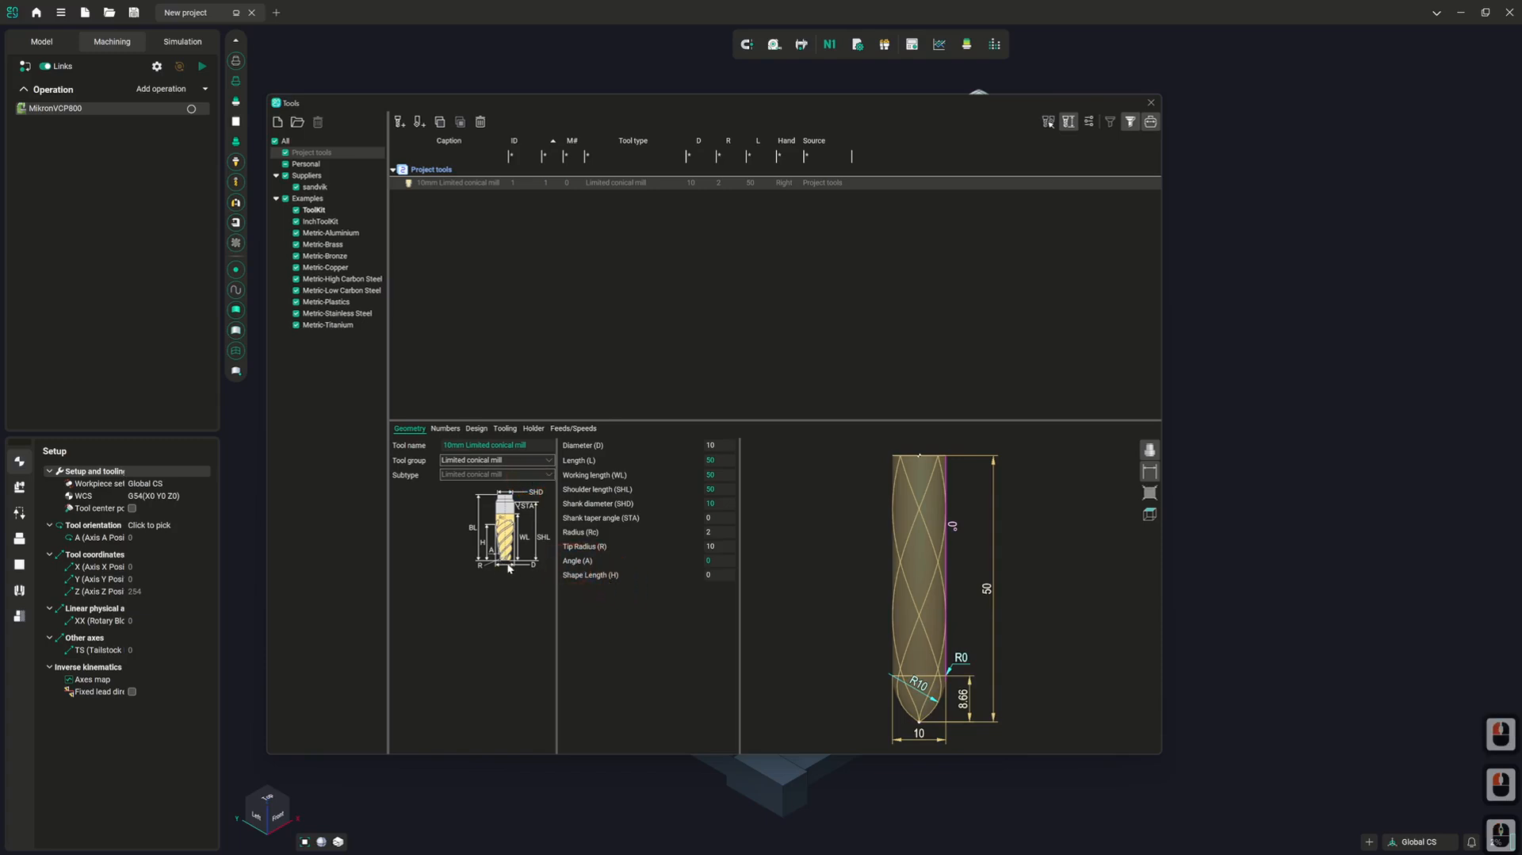
Slightly narrow the tool description area and change the tool group to Engraver
mouse_move(556, 595)
mouse_down()
mouse_move(587, 594)
mouse_move(553, 594)
mouse_up()
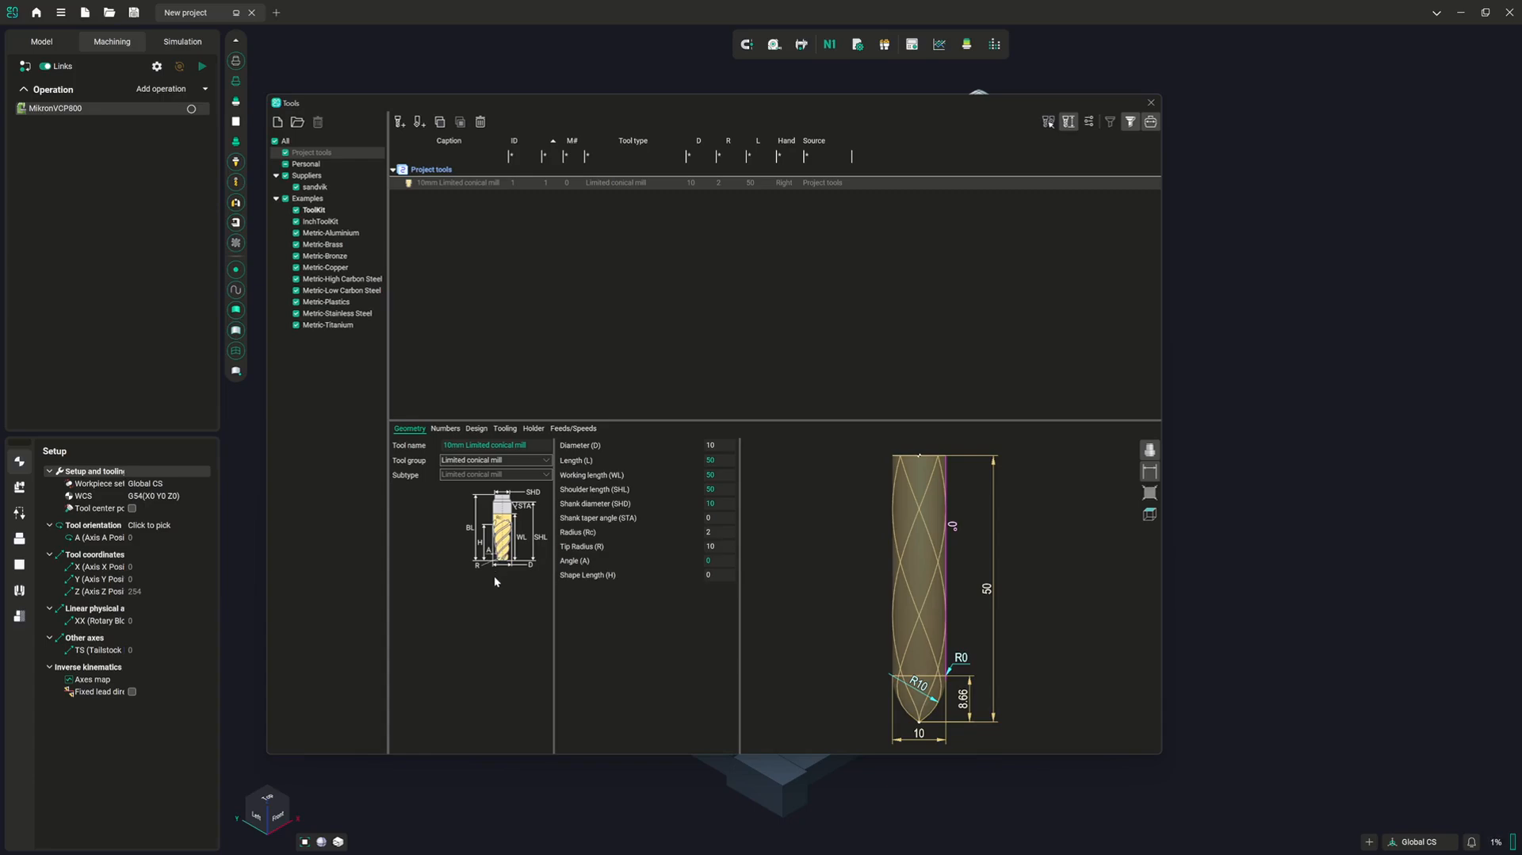
click(493, 460)
click(490, 481)
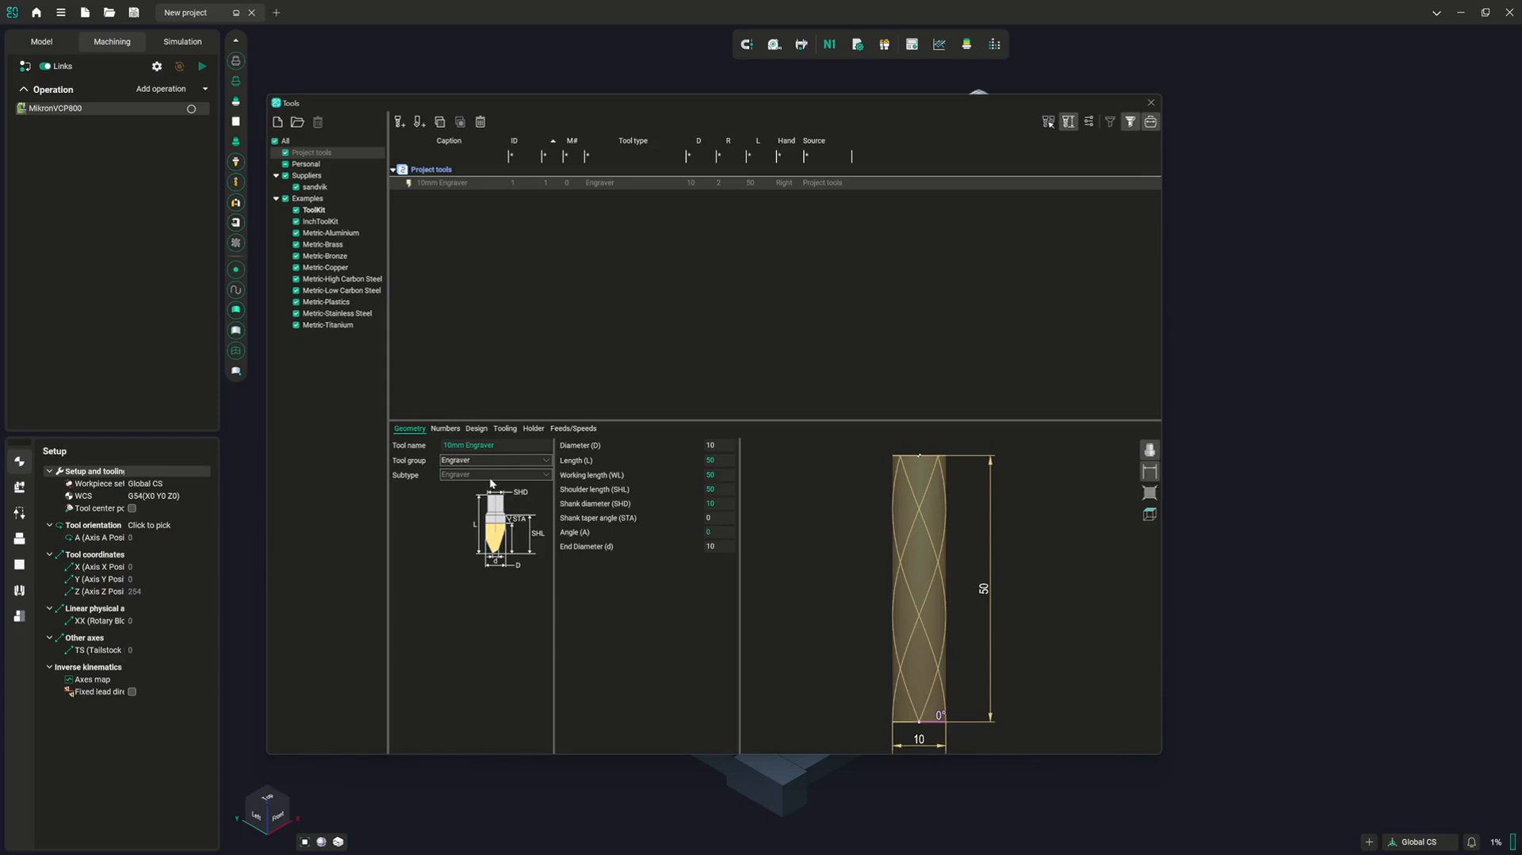
Change the tool group from Engraver to Center drill and after that to Boring bar
click(495, 464)
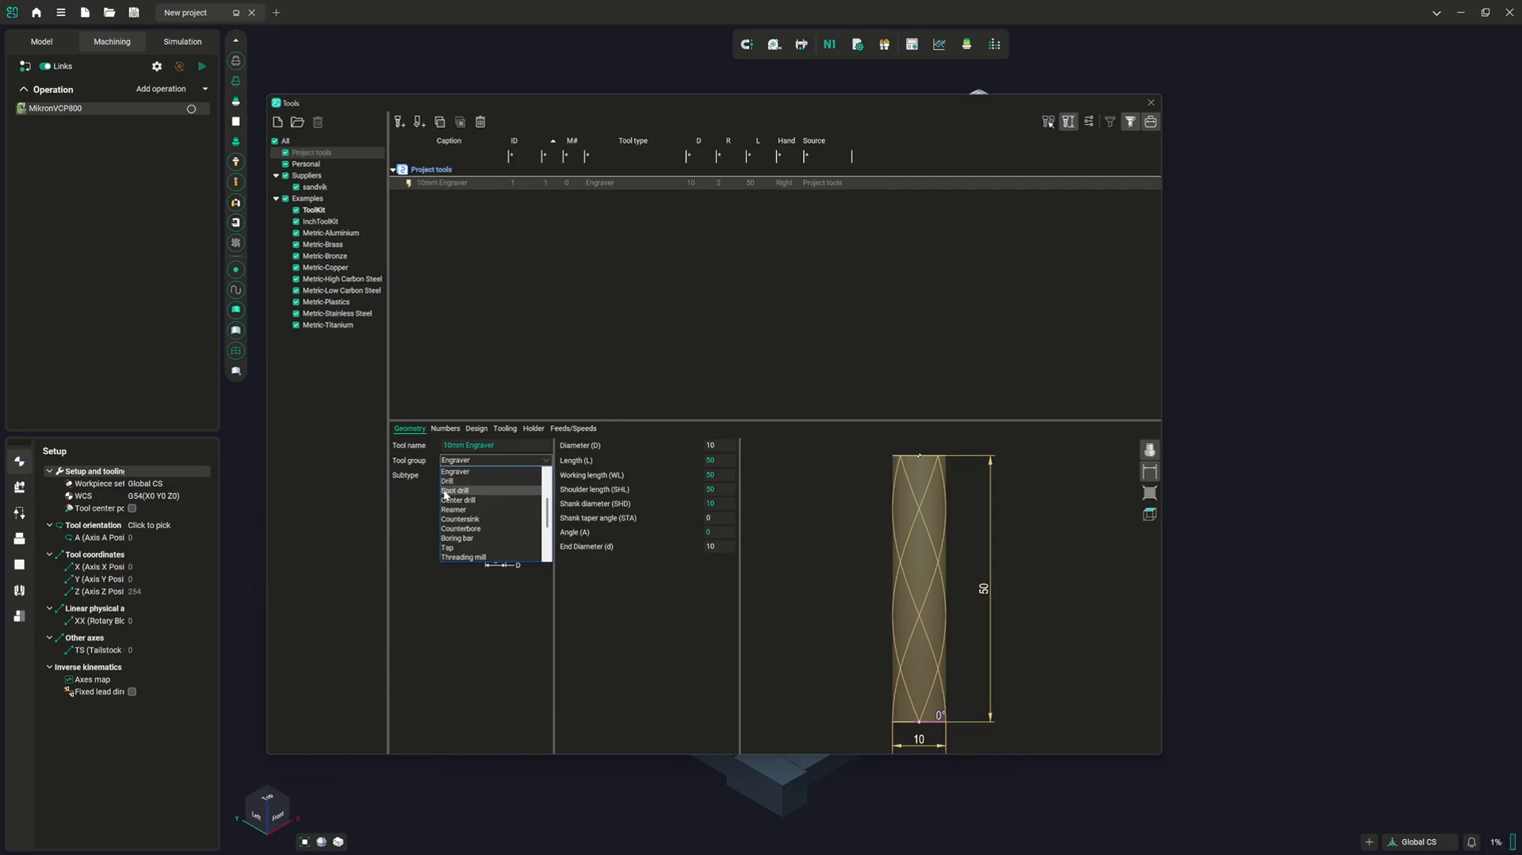
click(495, 501)
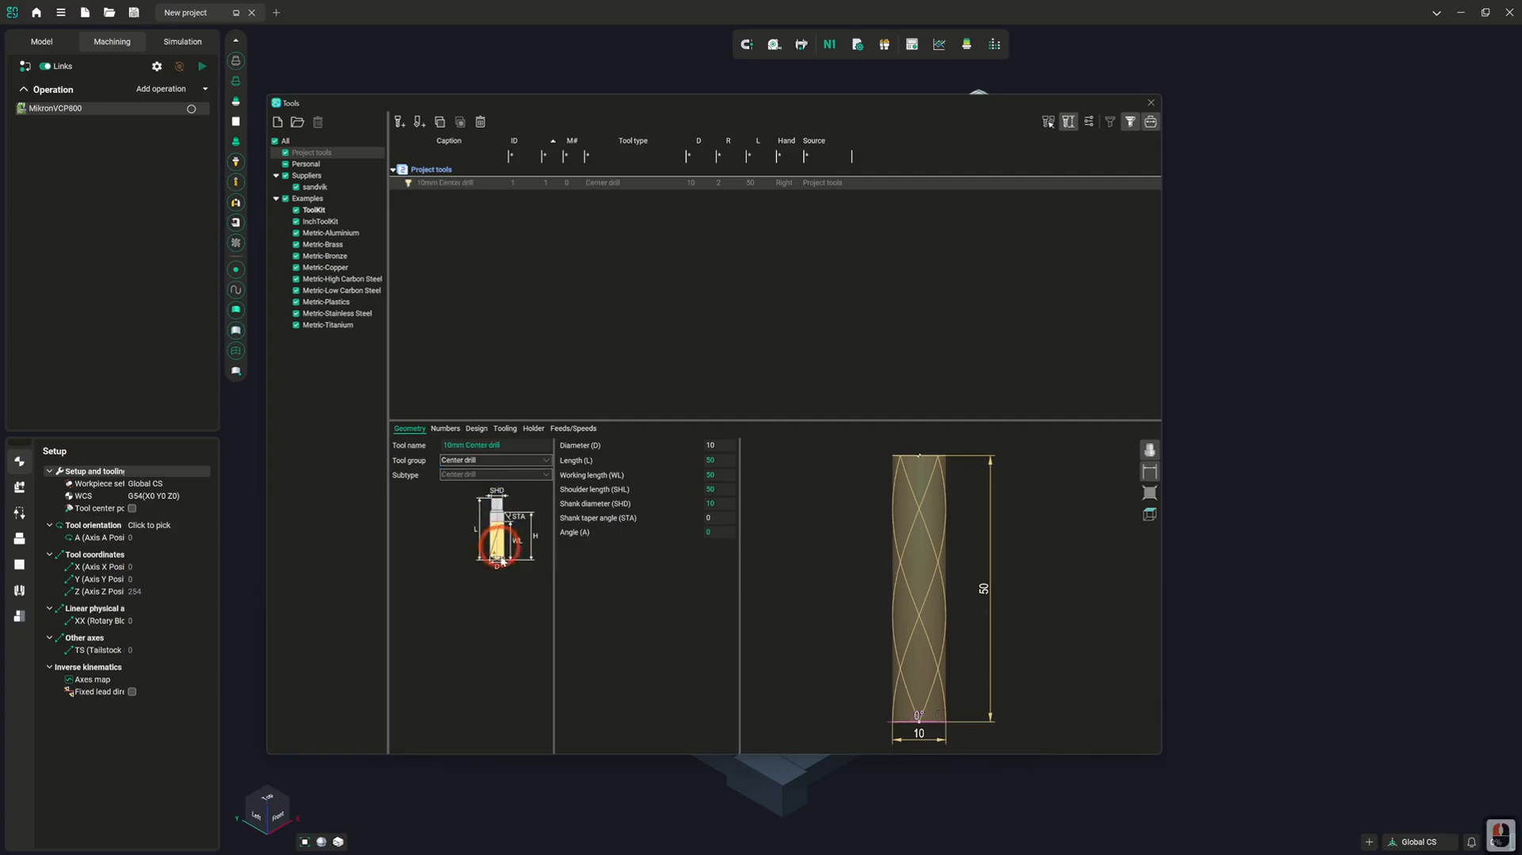
click(498, 459)
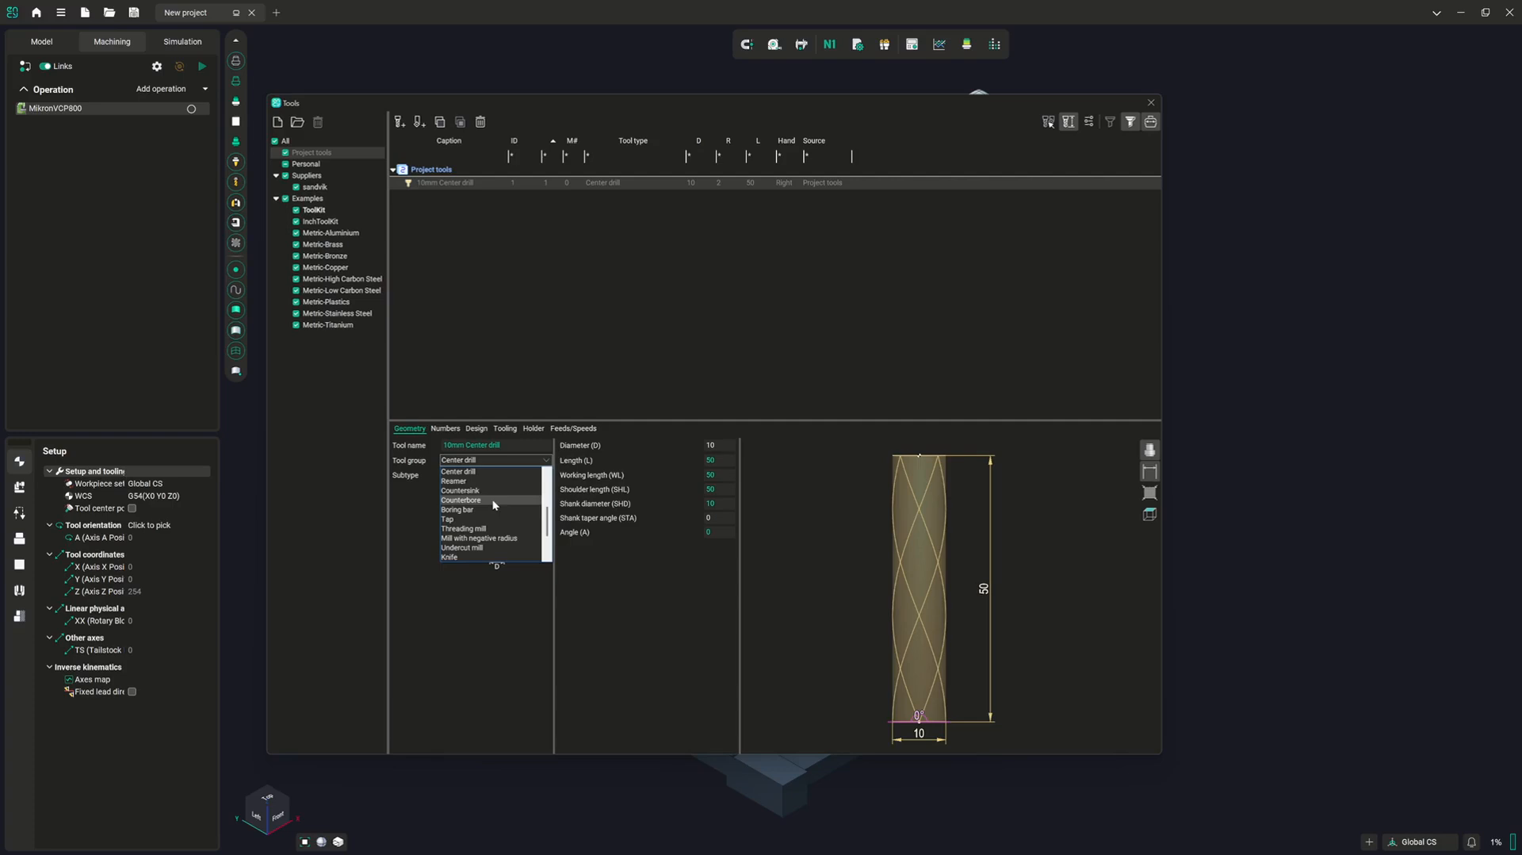
click(466, 512)
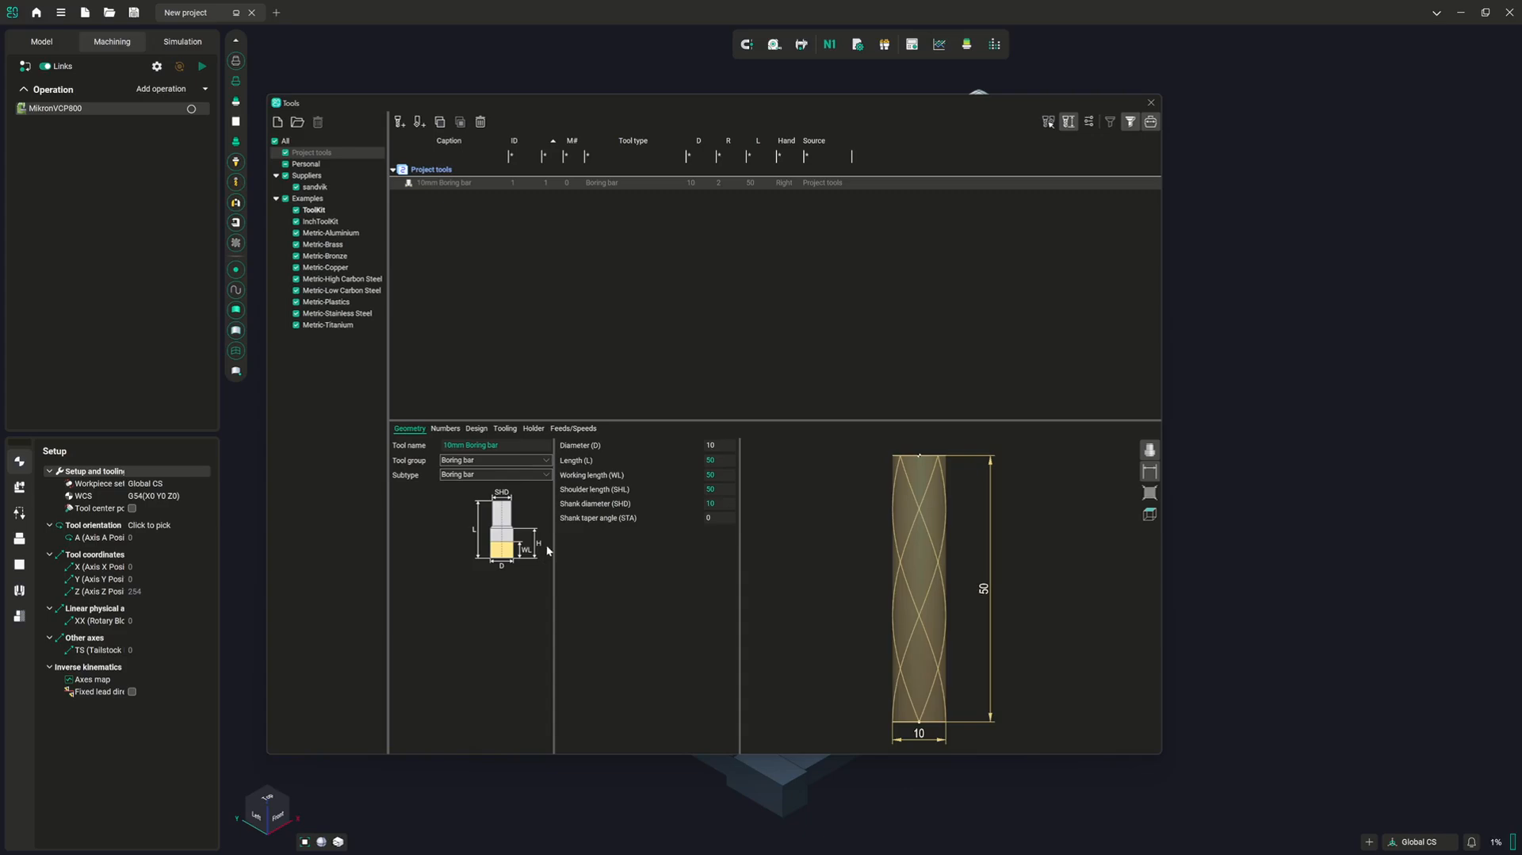
Set the boring bar's subtype to Back boring bar
click(512, 462)
click(511, 462)
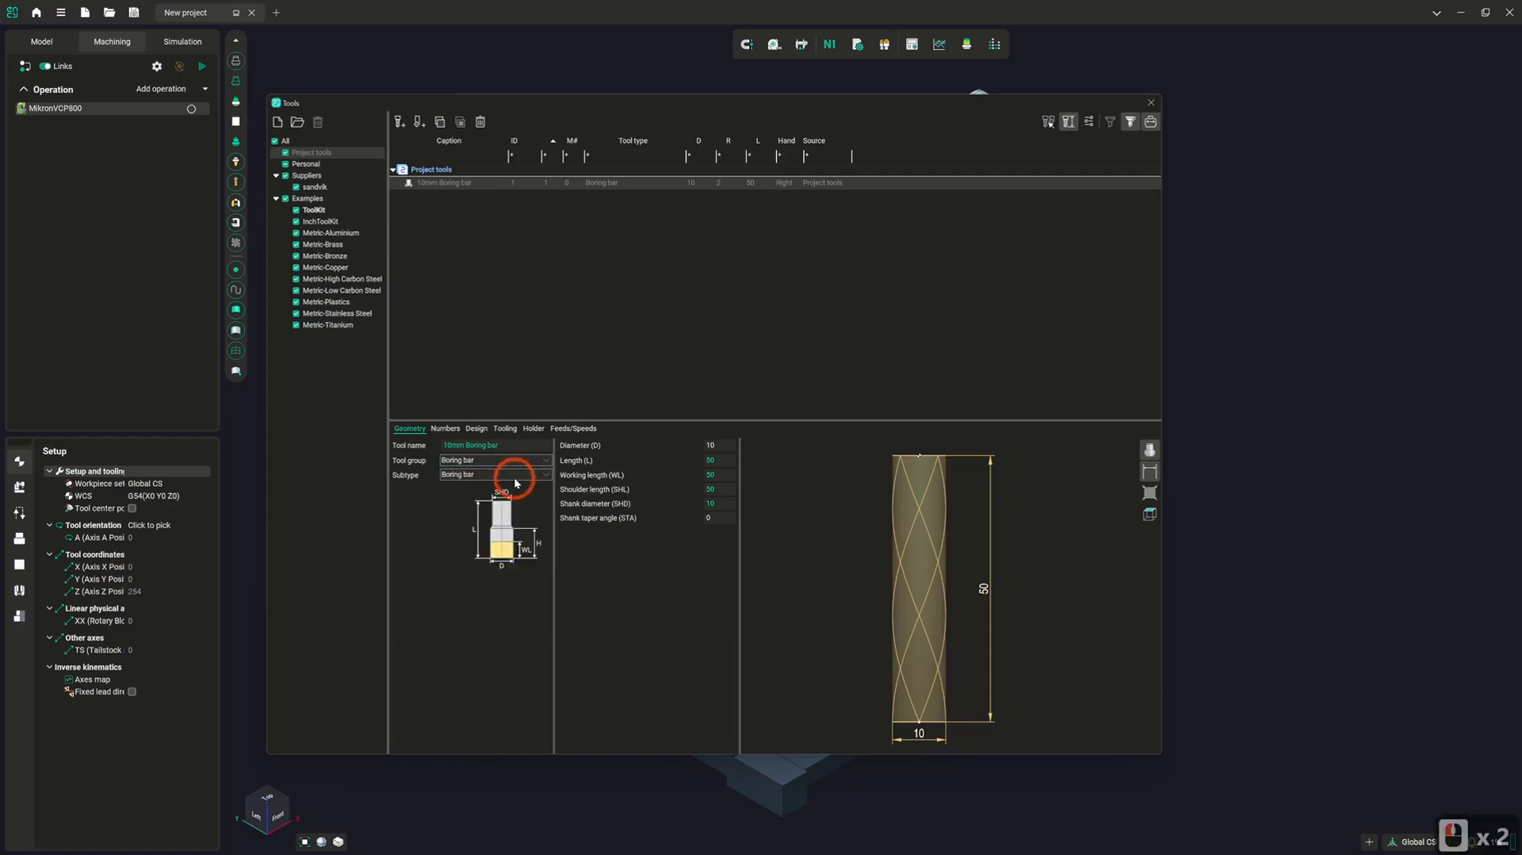
click(515, 475)
click(514, 495)
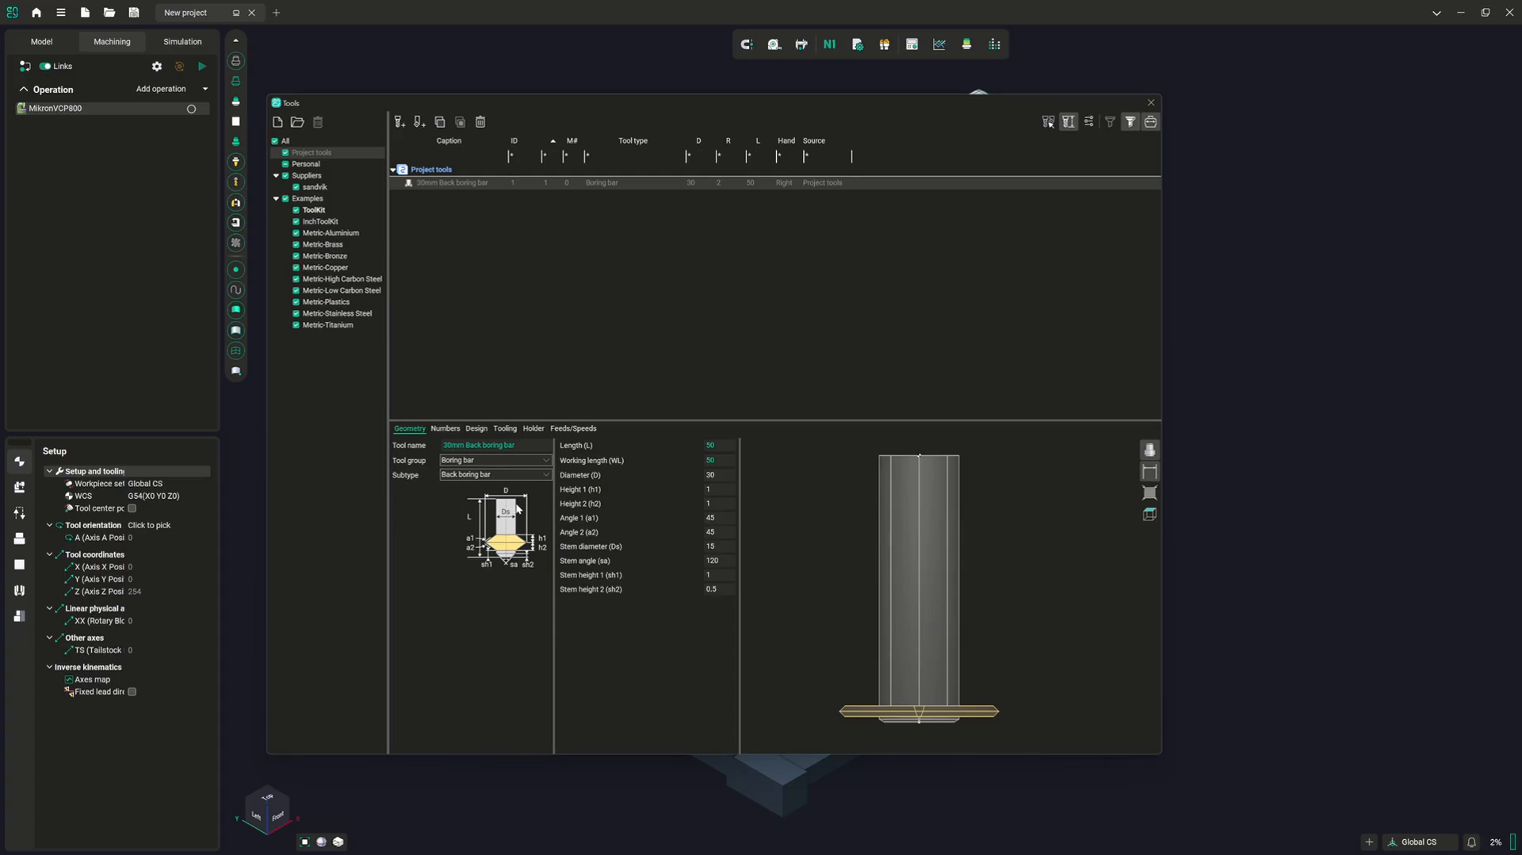
Switch the tool group to Tap and after that to Threading mill
click(501, 462)
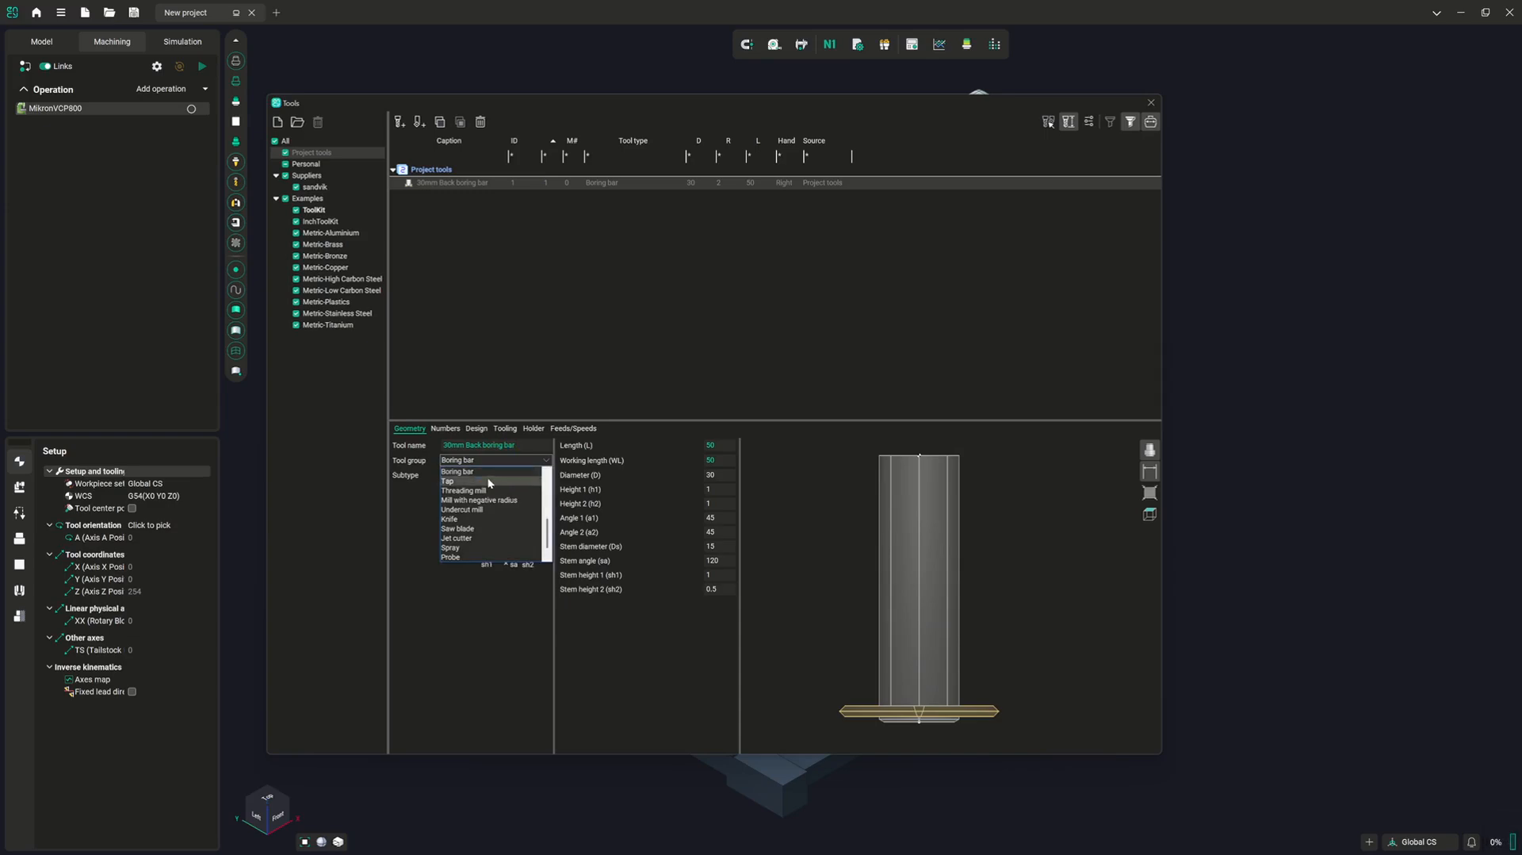
click(488, 481)
click(489, 461)
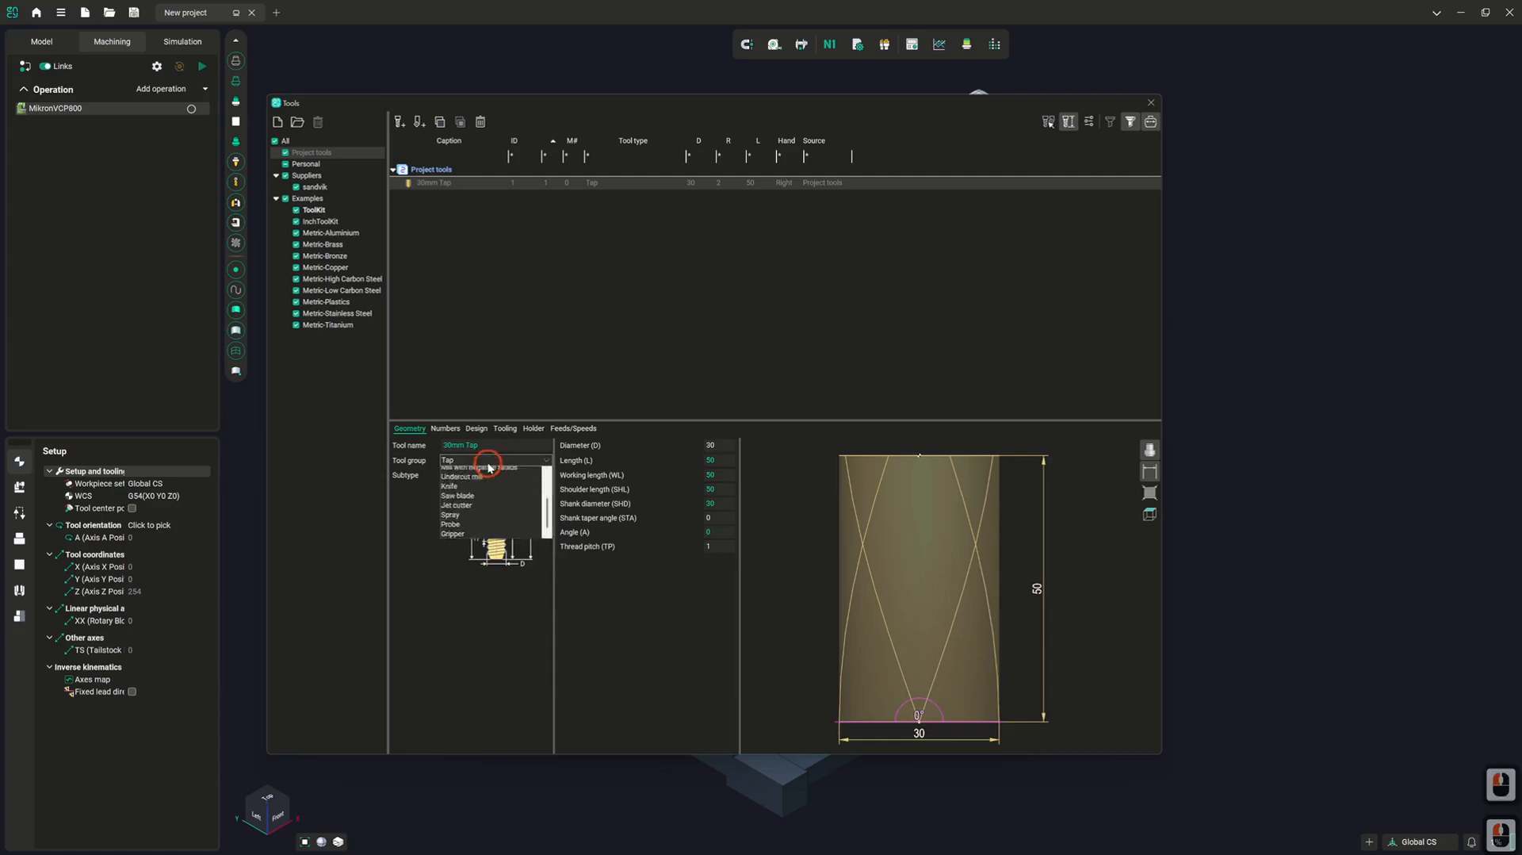
scroll(488, 476, up, 3)
click(487, 480)
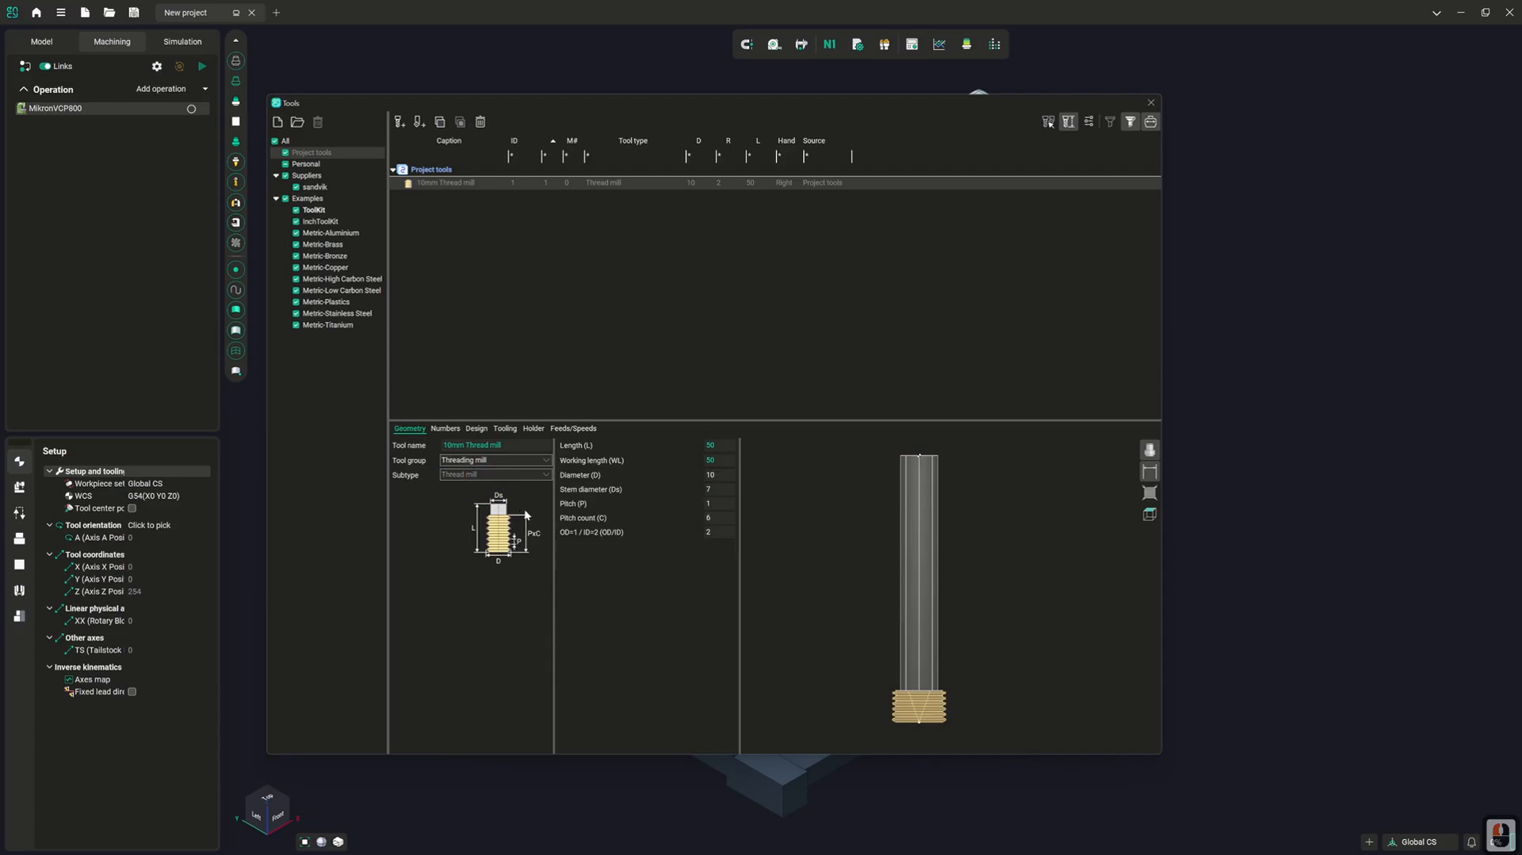
Change the tool group to Mill with negative radius and review its design and tooling settings
click(493, 459)
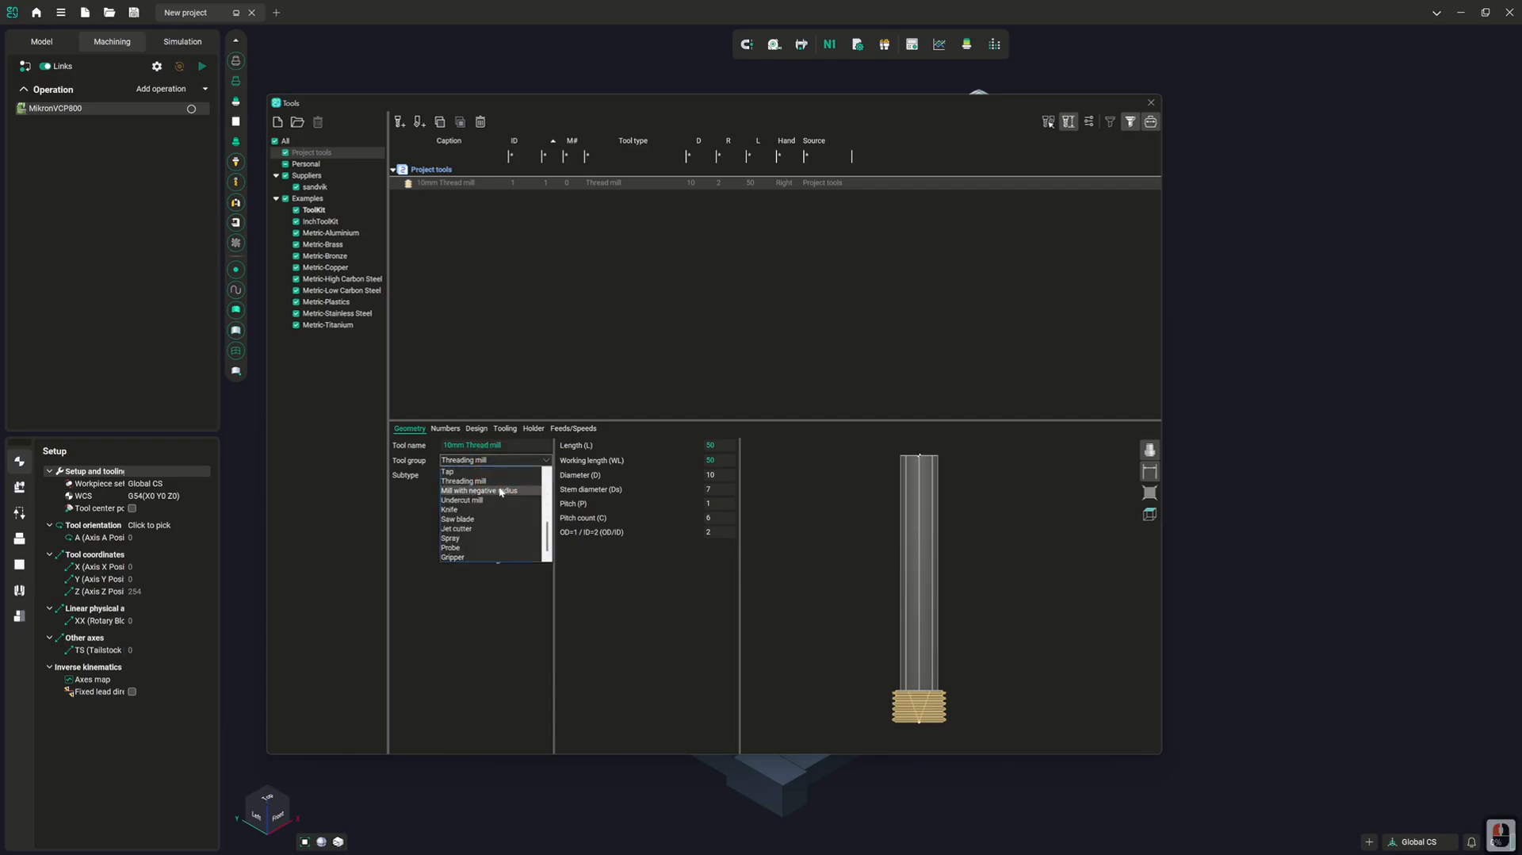
click(501, 491)
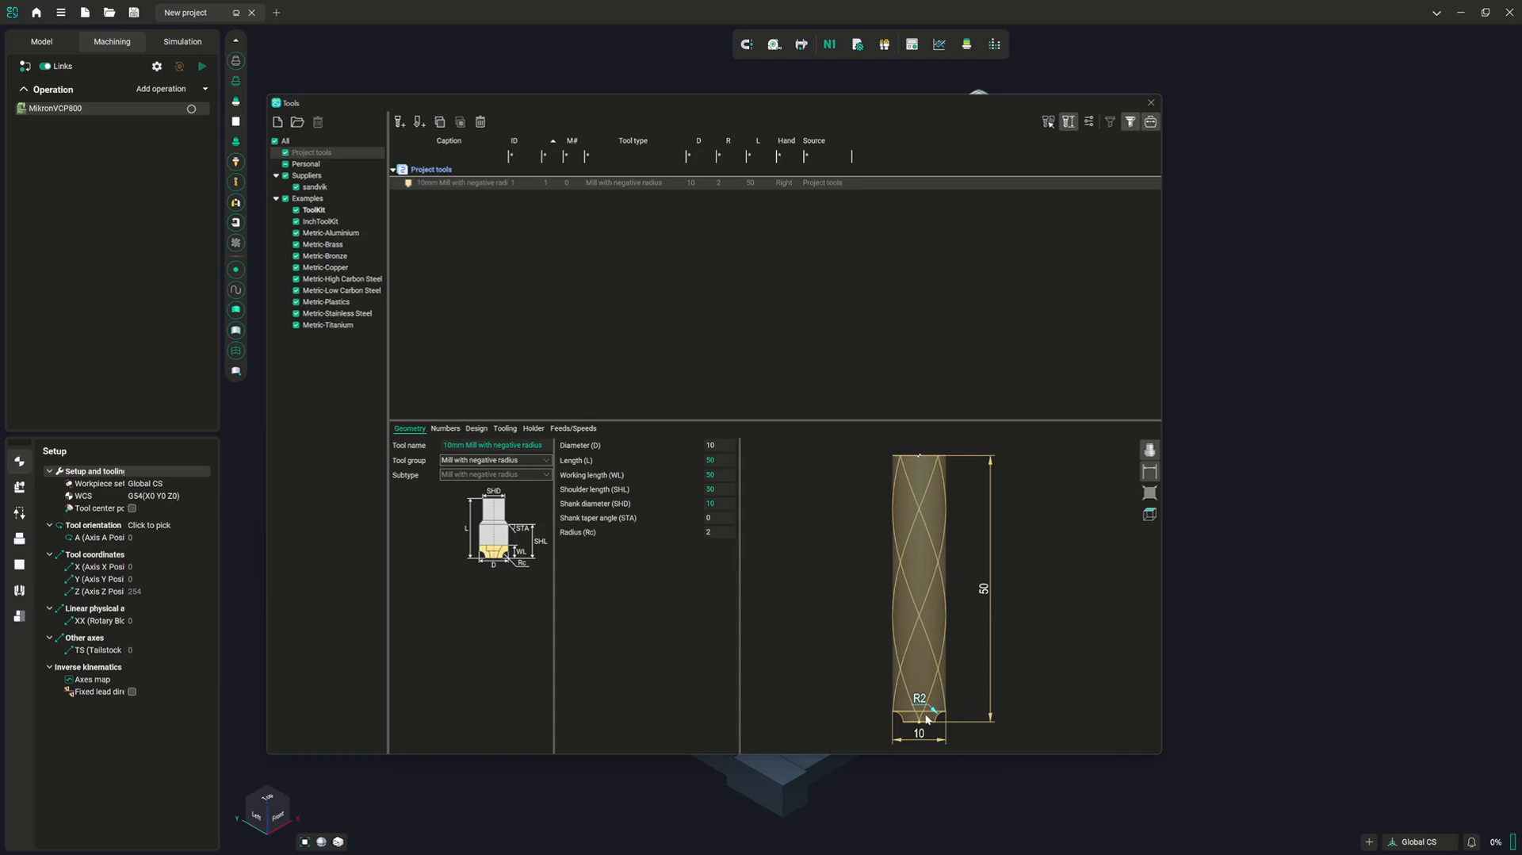
click(478, 429)
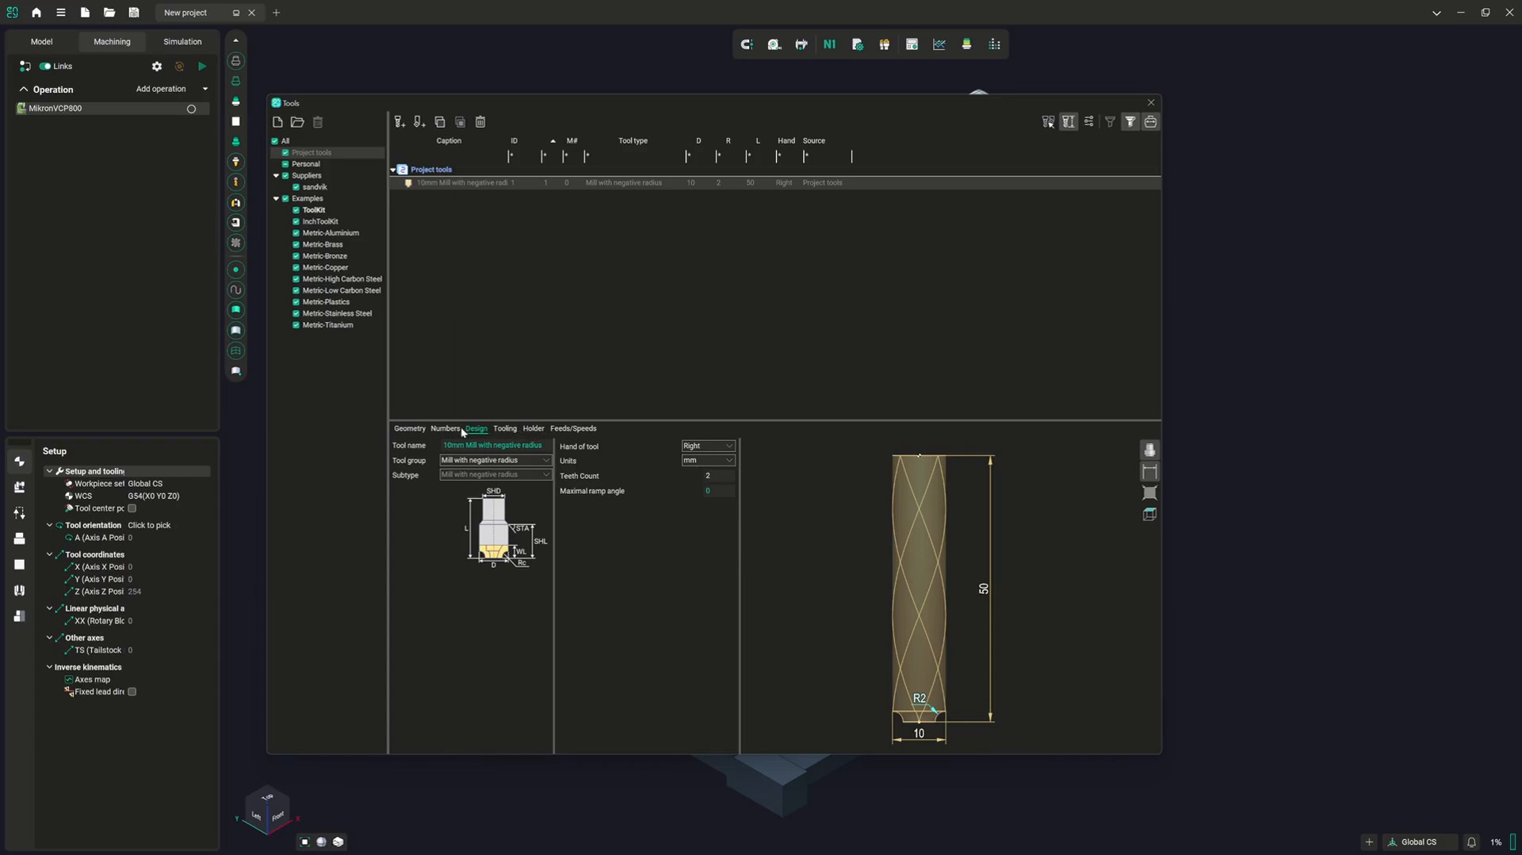
click(504, 429)
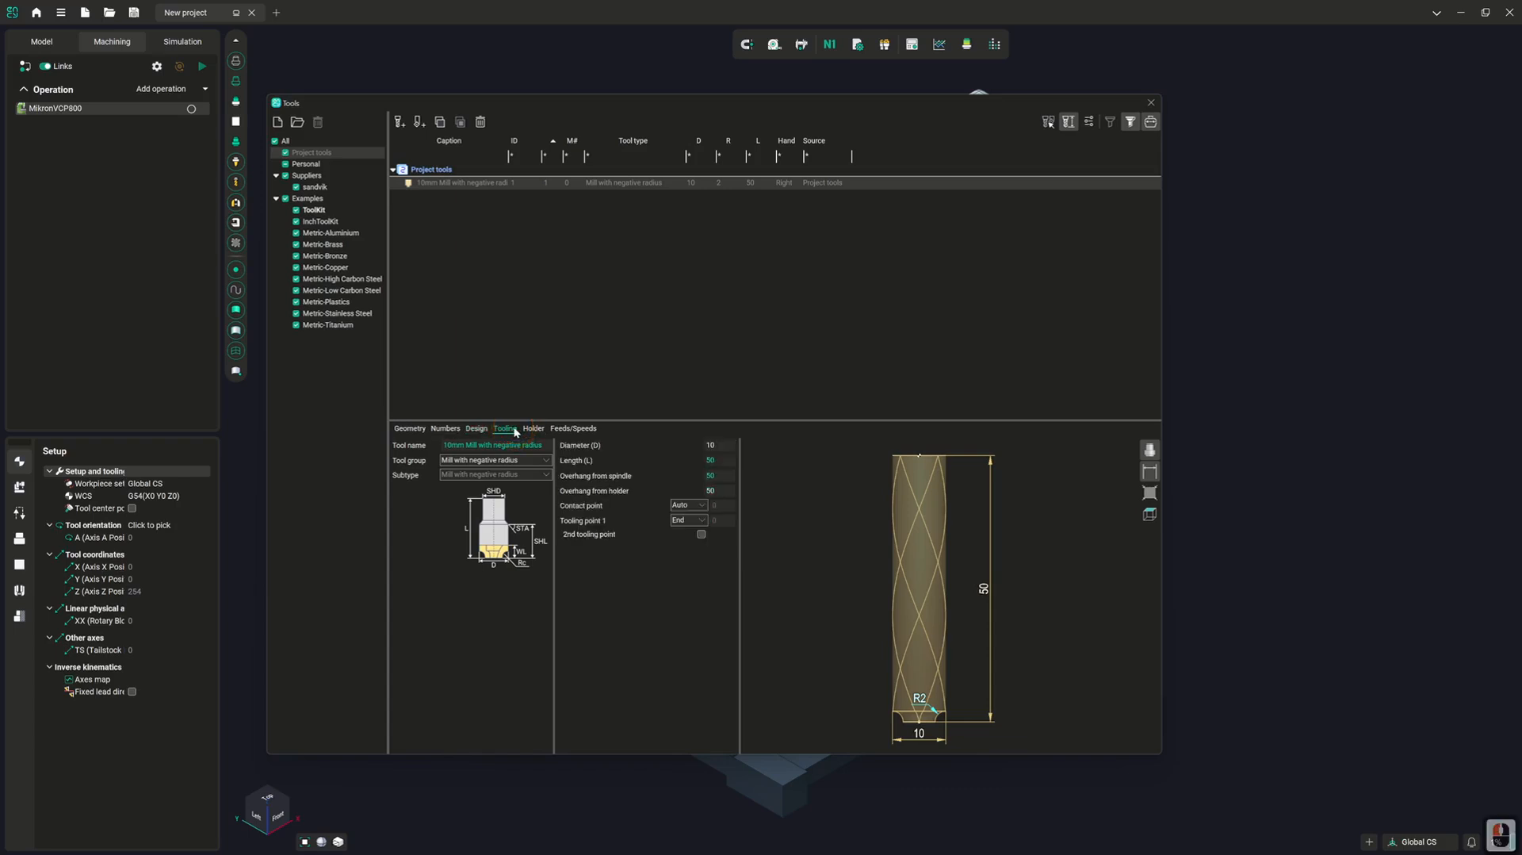
Return to the tool's geometry settings and change the tool group to Undercut mill
click(409, 428)
click(495, 460)
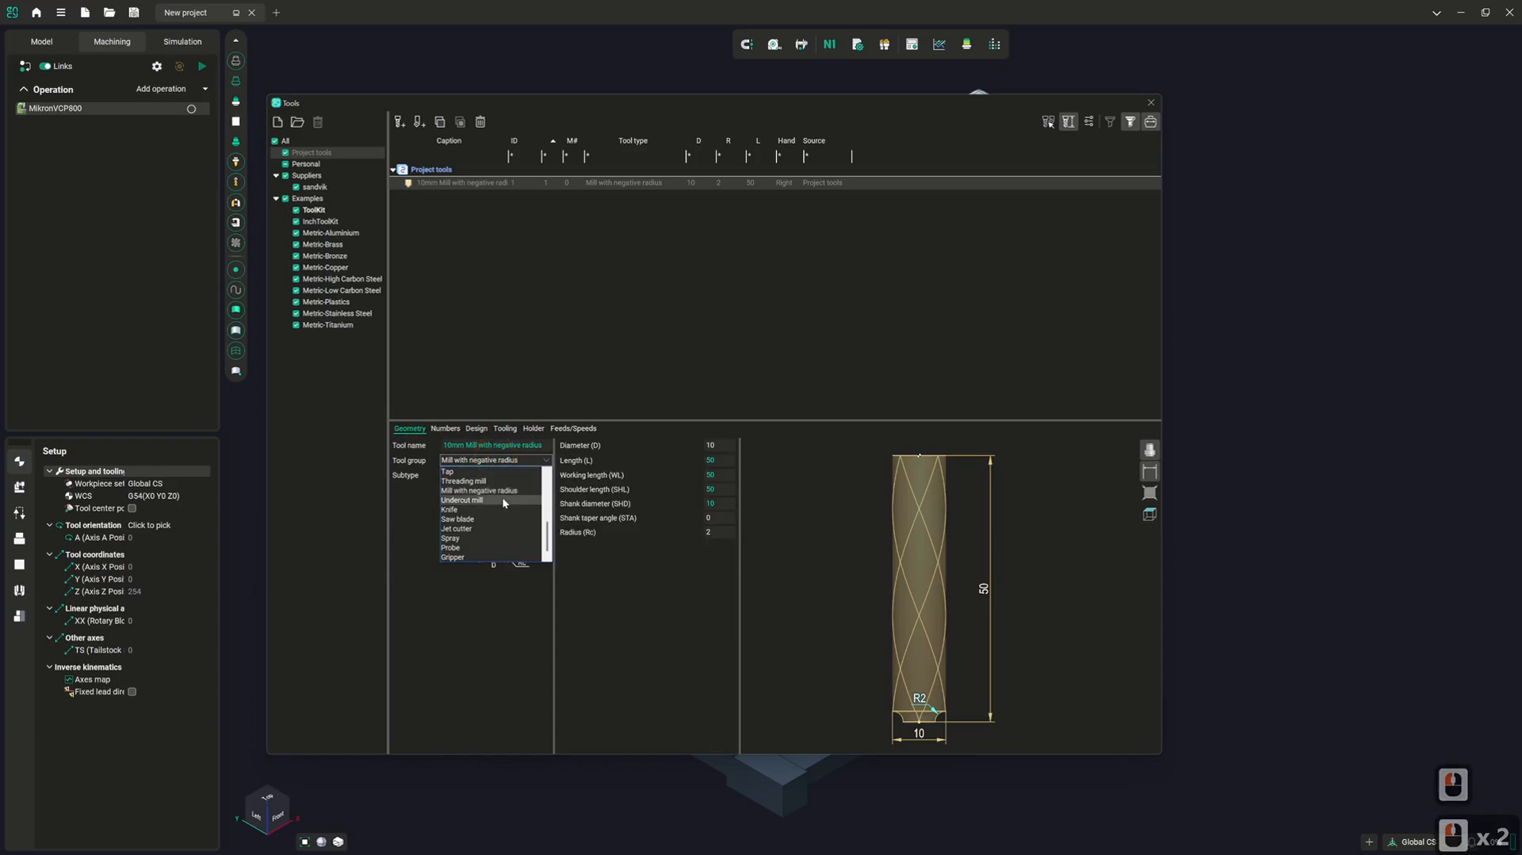
click(501, 500)
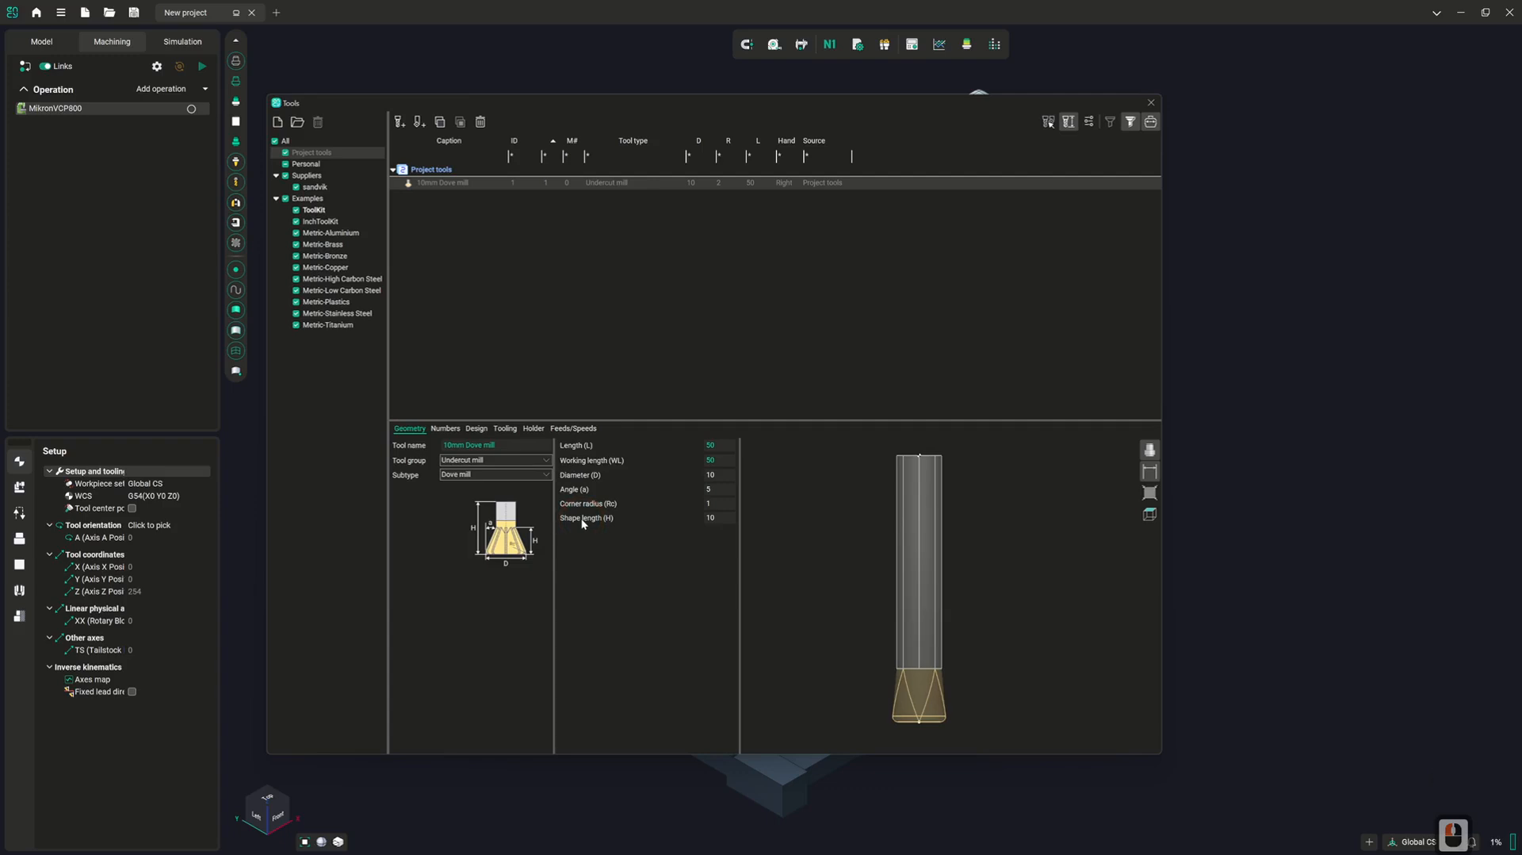
Look through the undercut mill subtypes and set the subtype to Slot mill
click(527, 476)
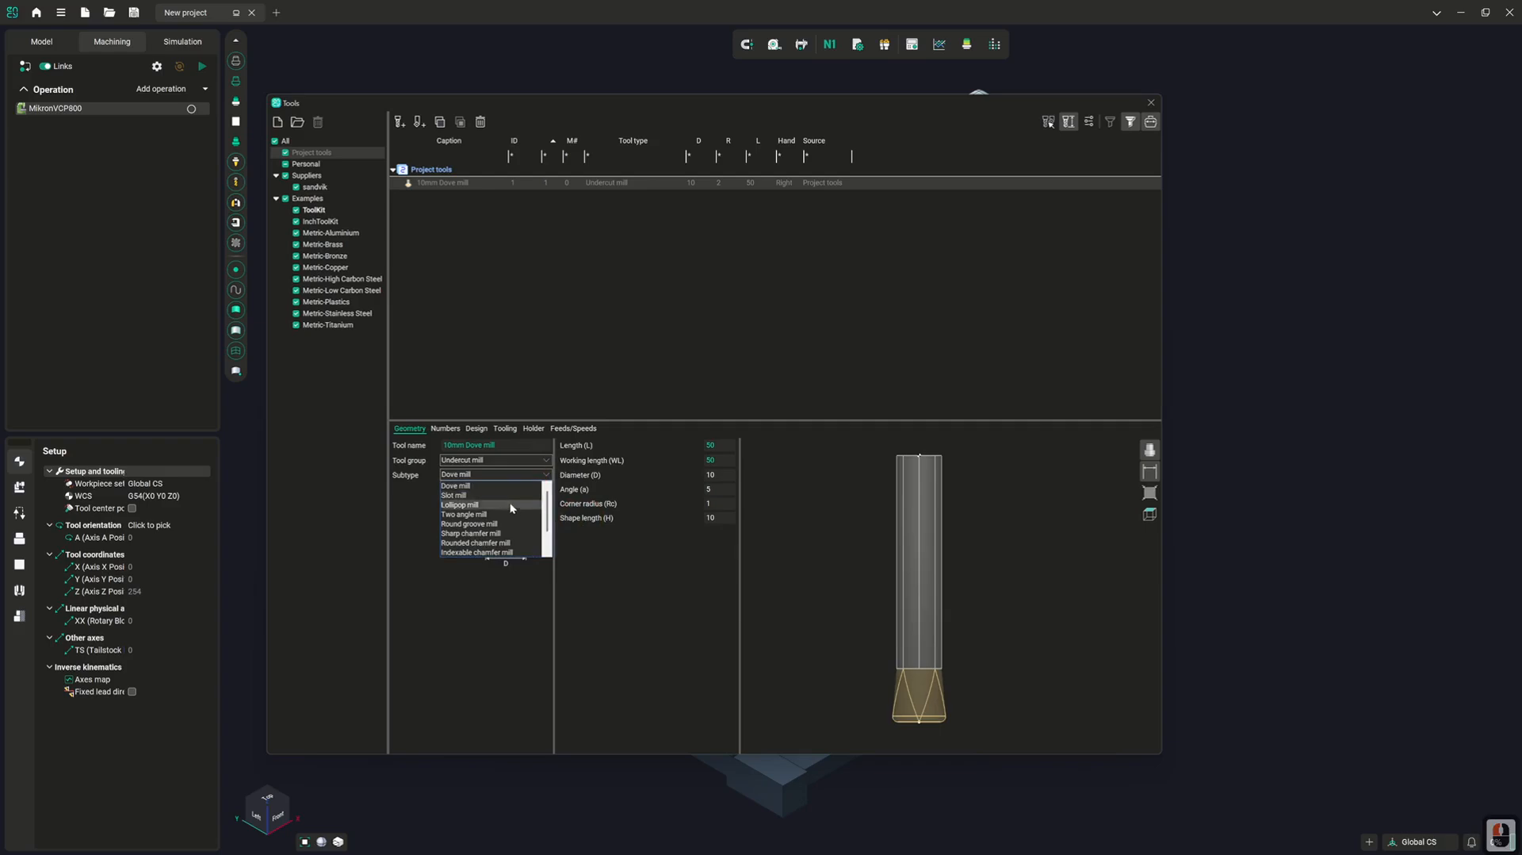
scroll(501, 539, down, 3)
scroll(497, 552, up, 3)
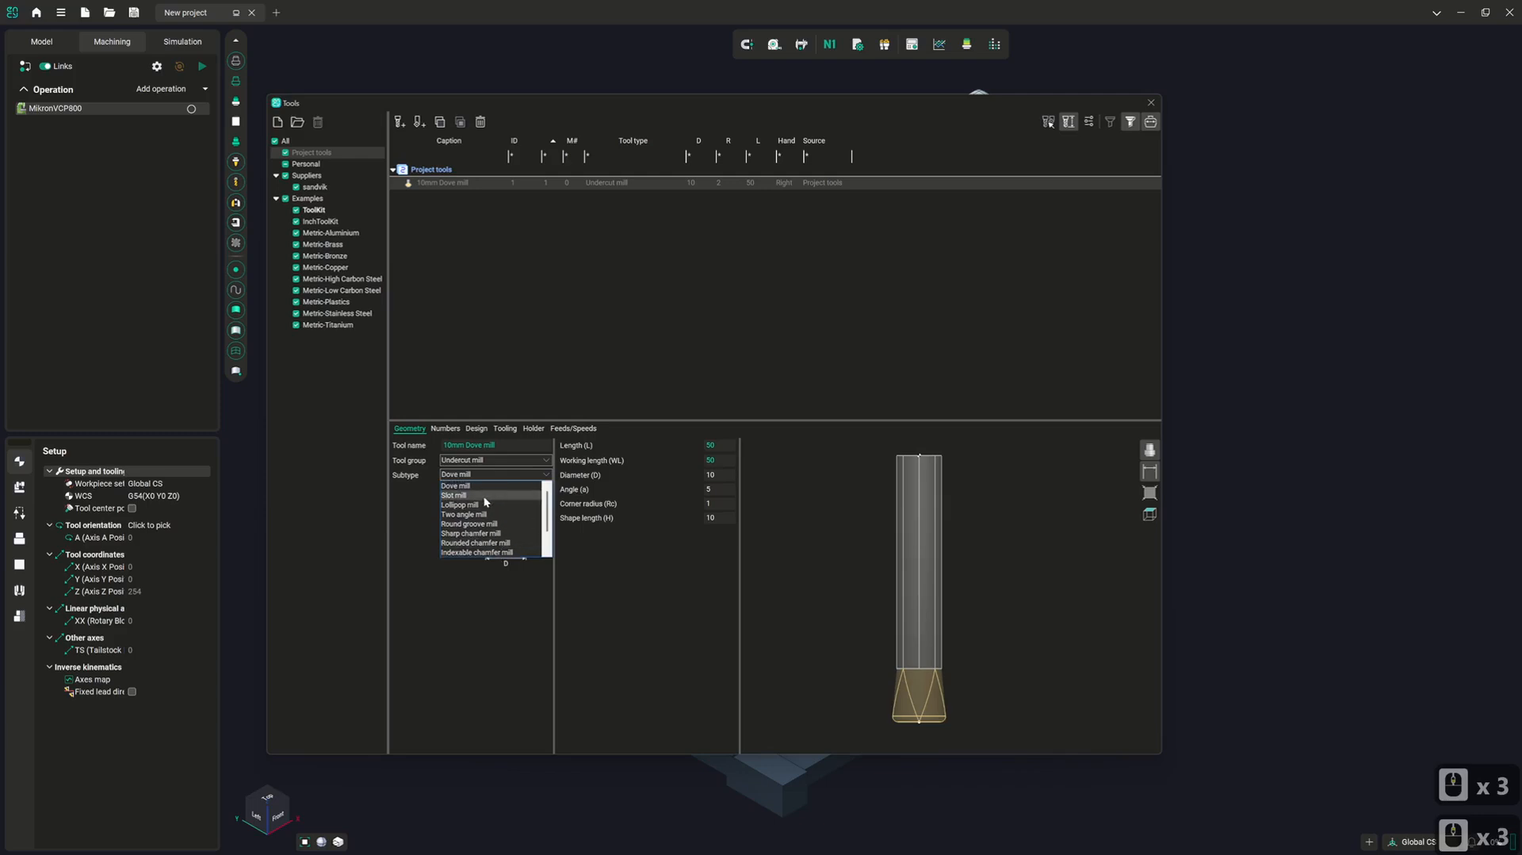
click(485, 497)
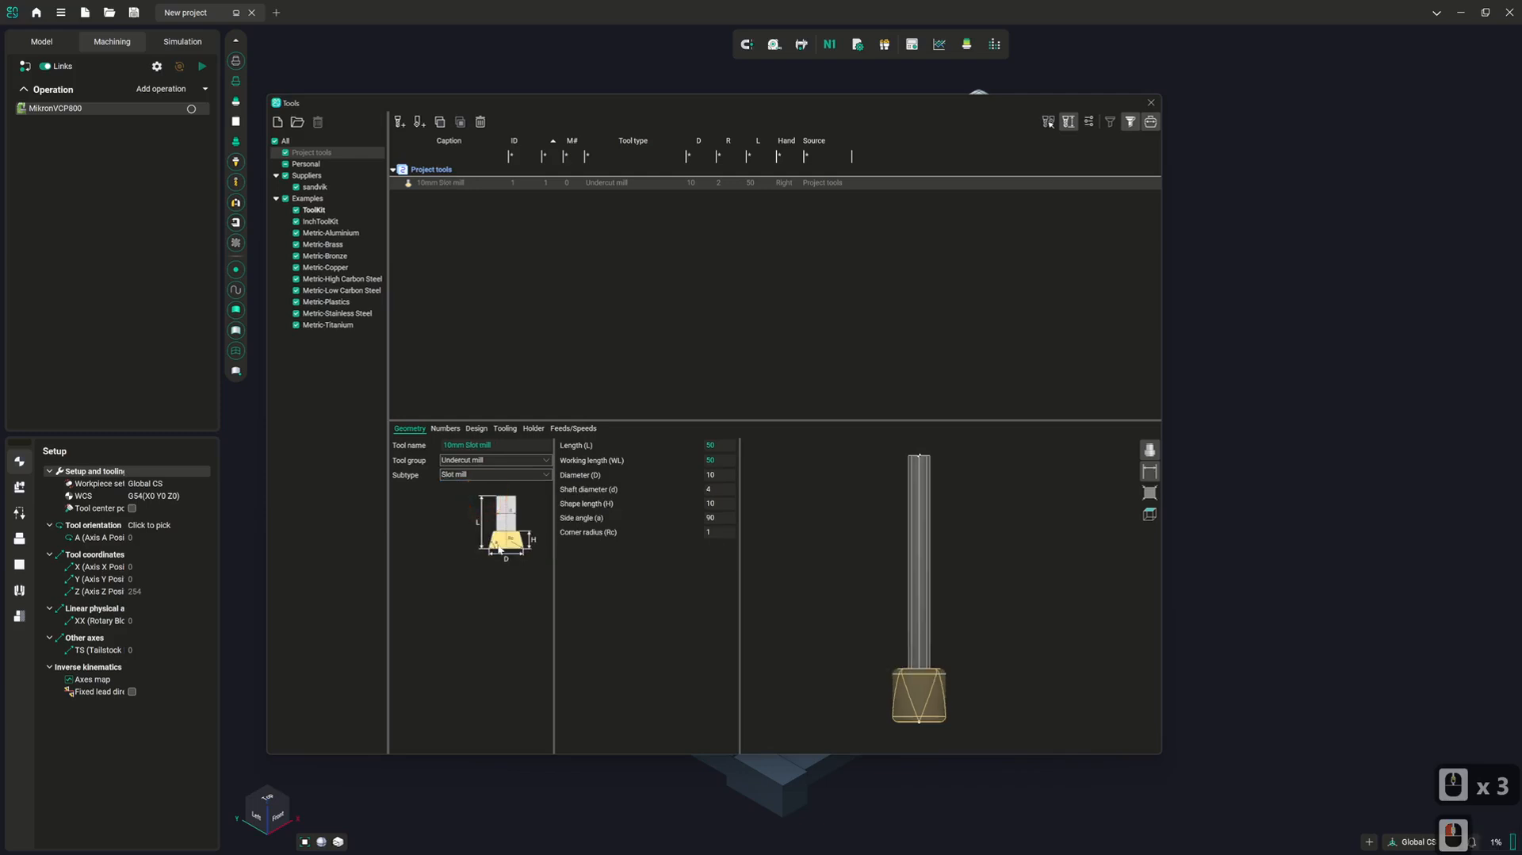
Switch the undercut mill's subtype to Lollipop mill and after that to Two angle mill
click(502, 474)
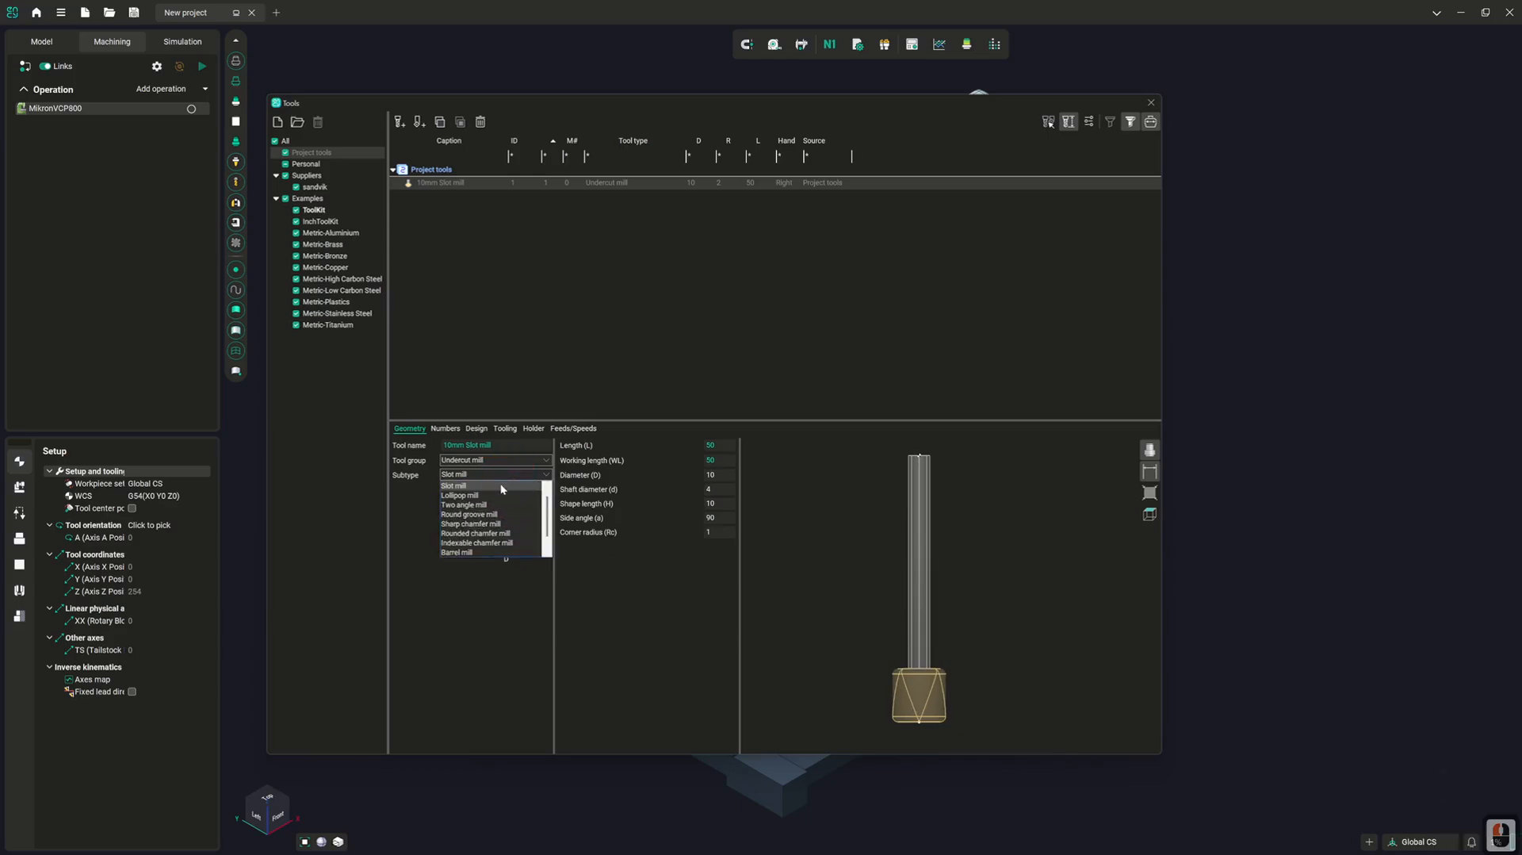
click(500, 495)
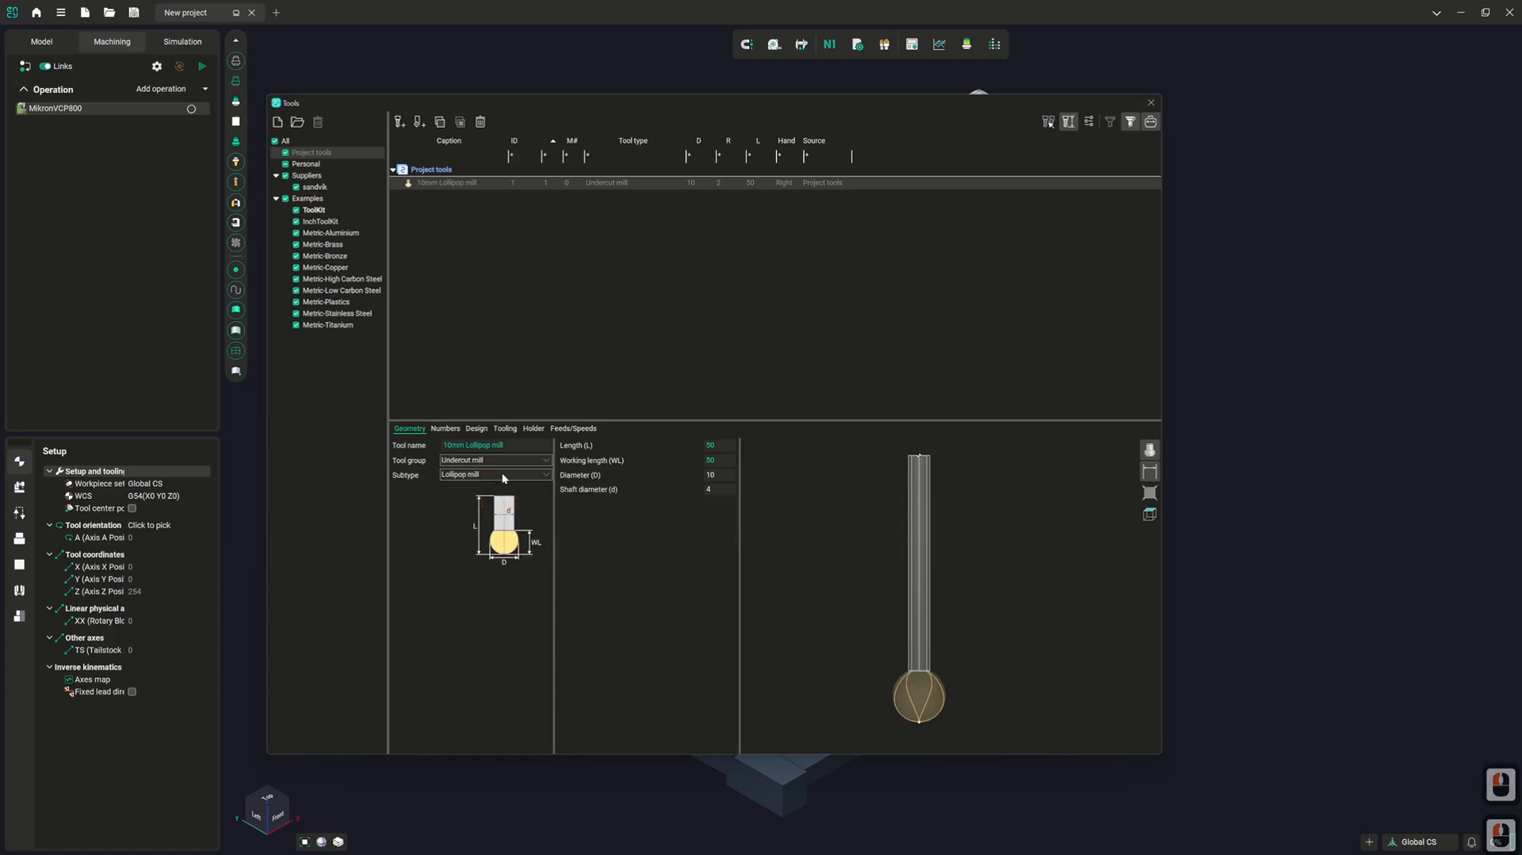
click(502, 474)
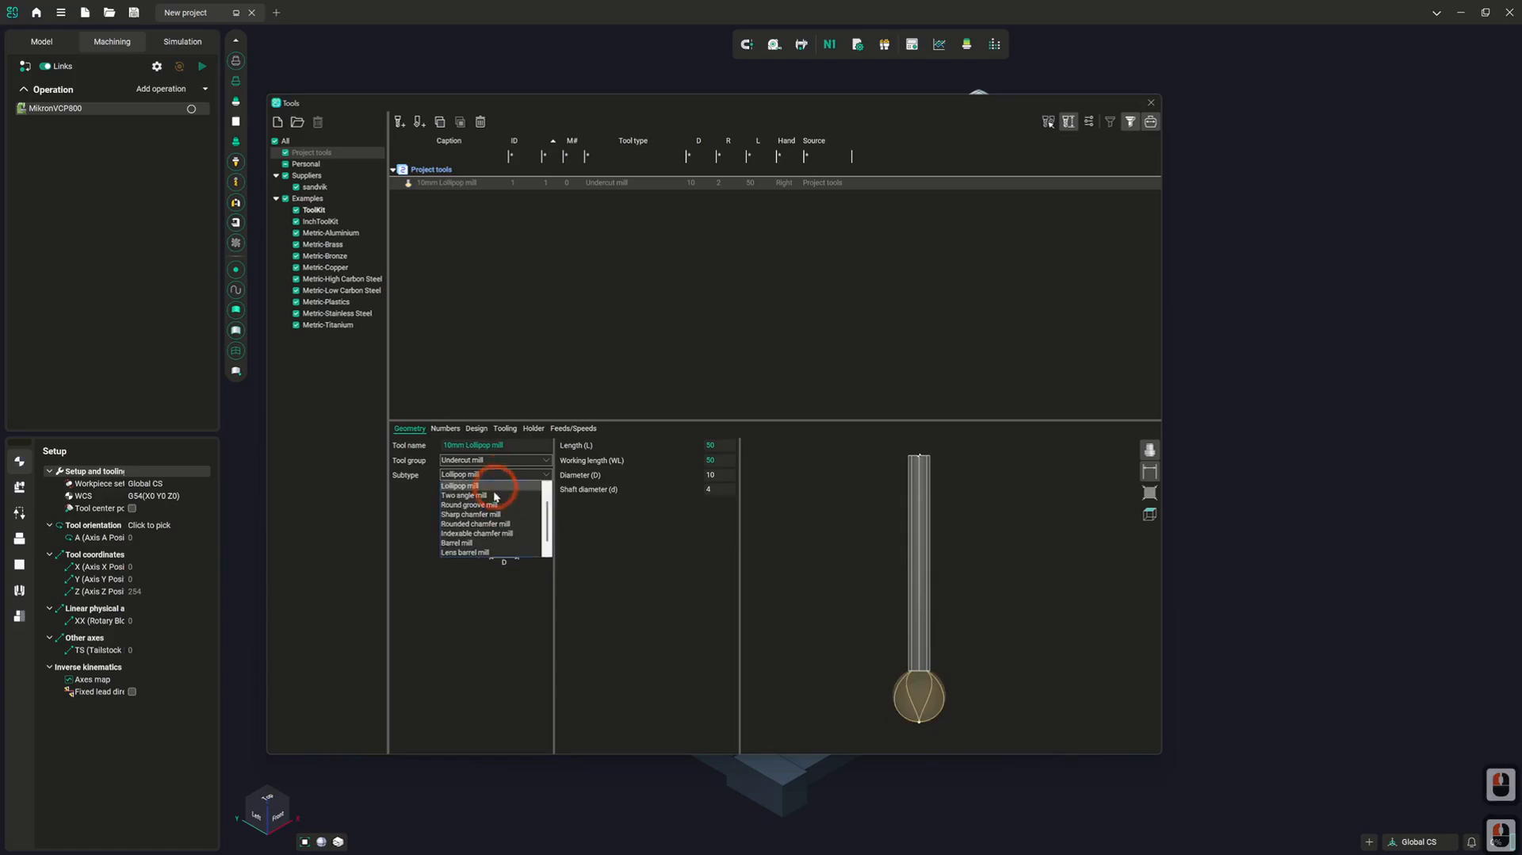
click(493, 498)
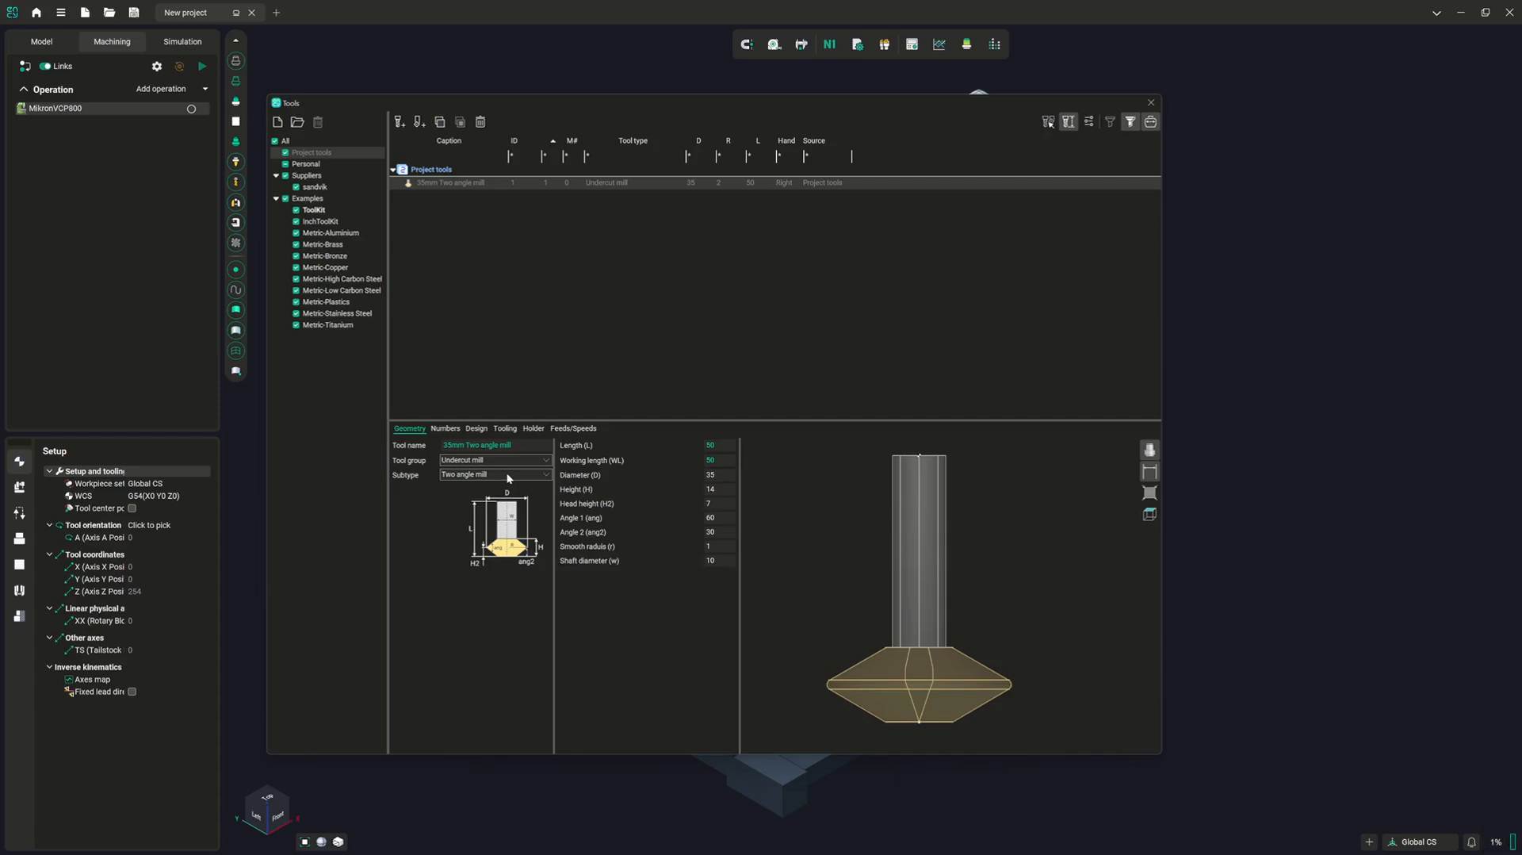
Switch the undercut mill's subtype to Round groove mill and after that to Sharp chamfer mill
click(506, 473)
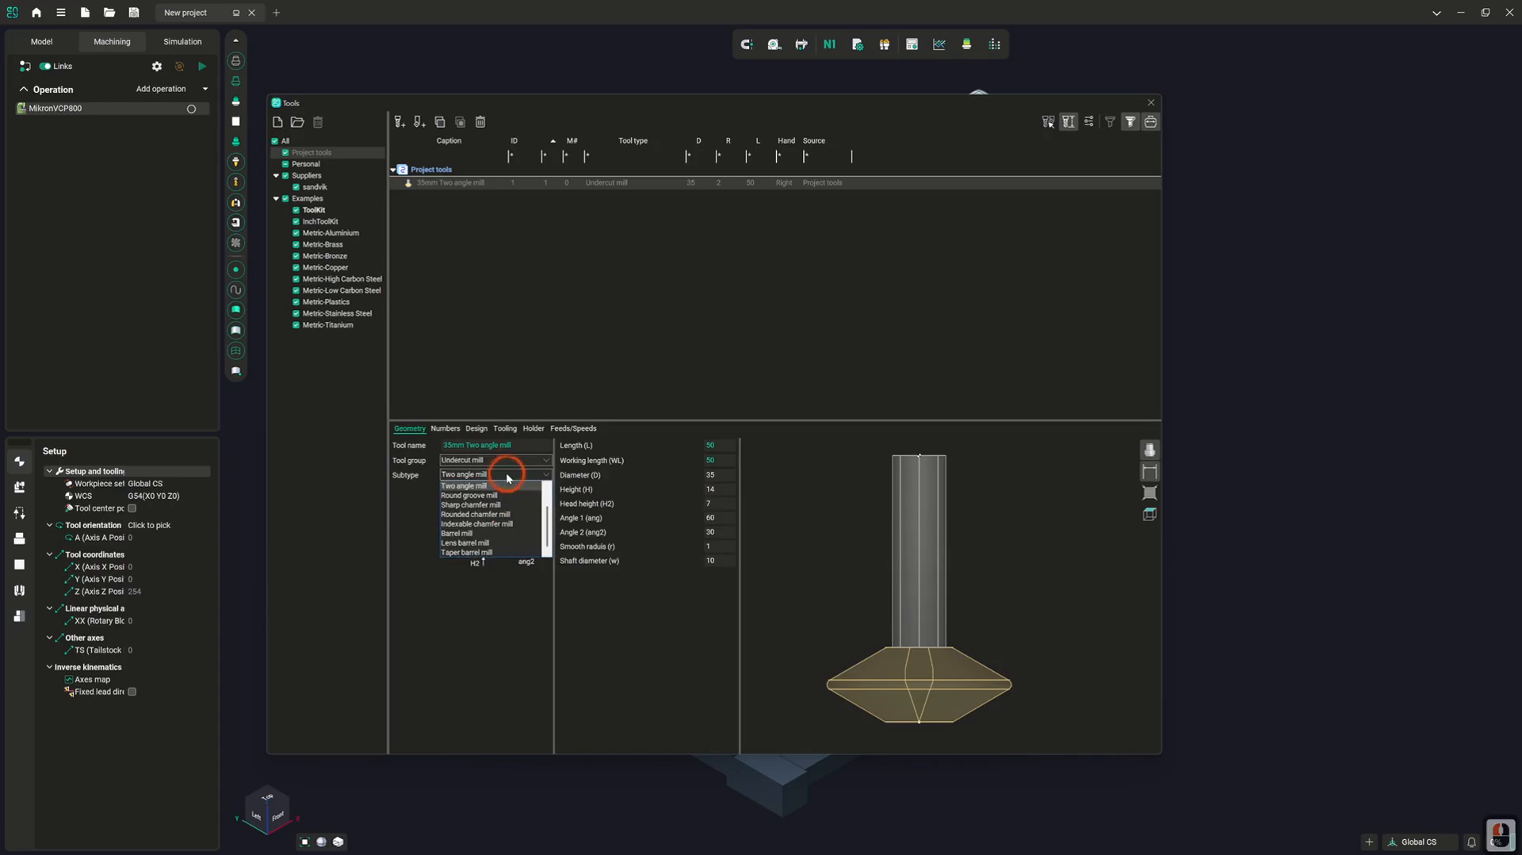
click(500, 495)
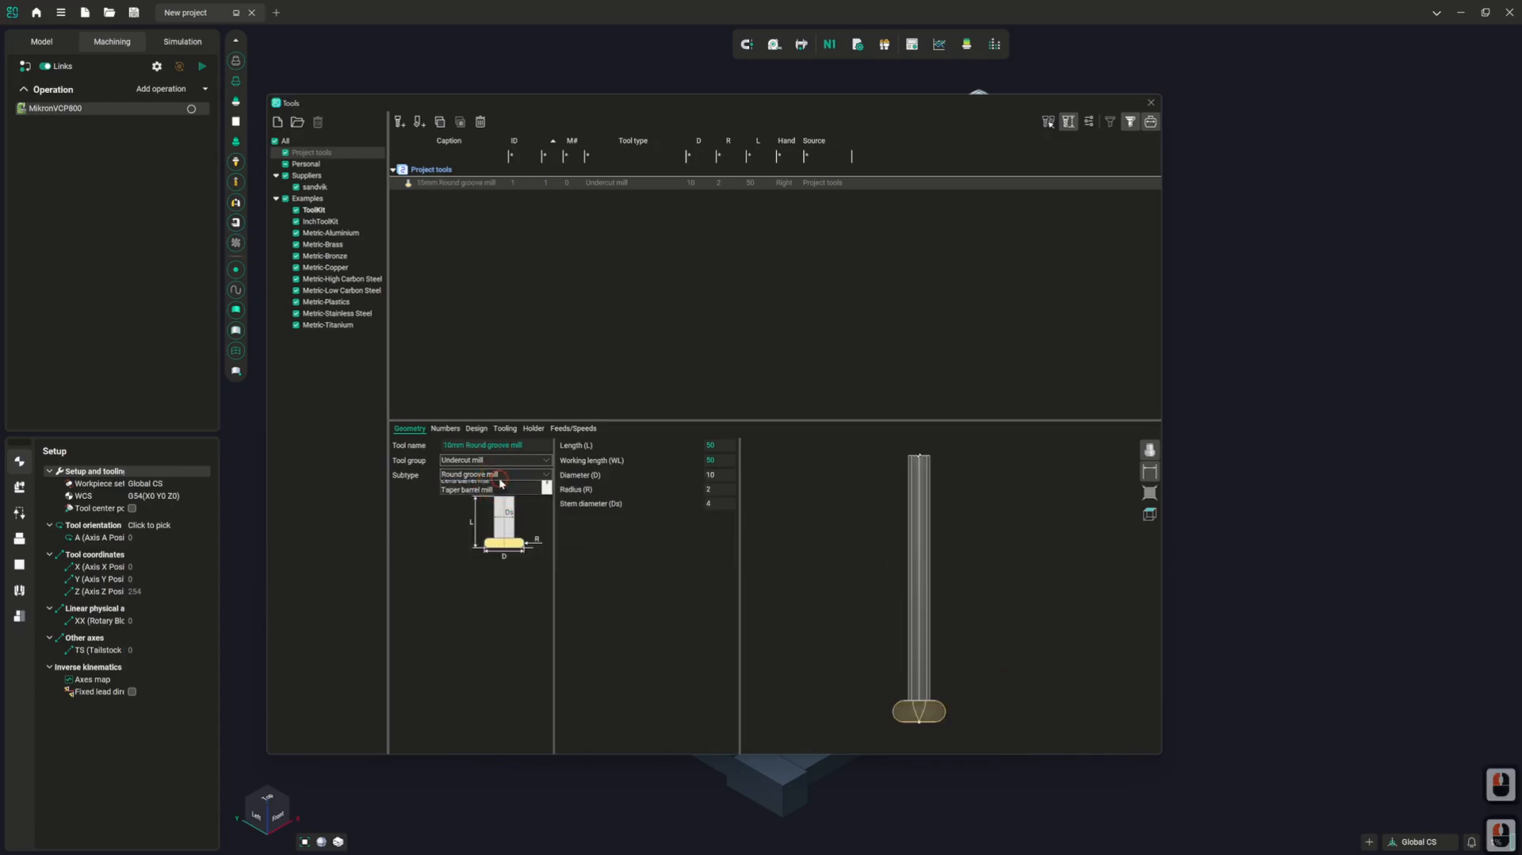
click(492, 474)
click(493, 504)
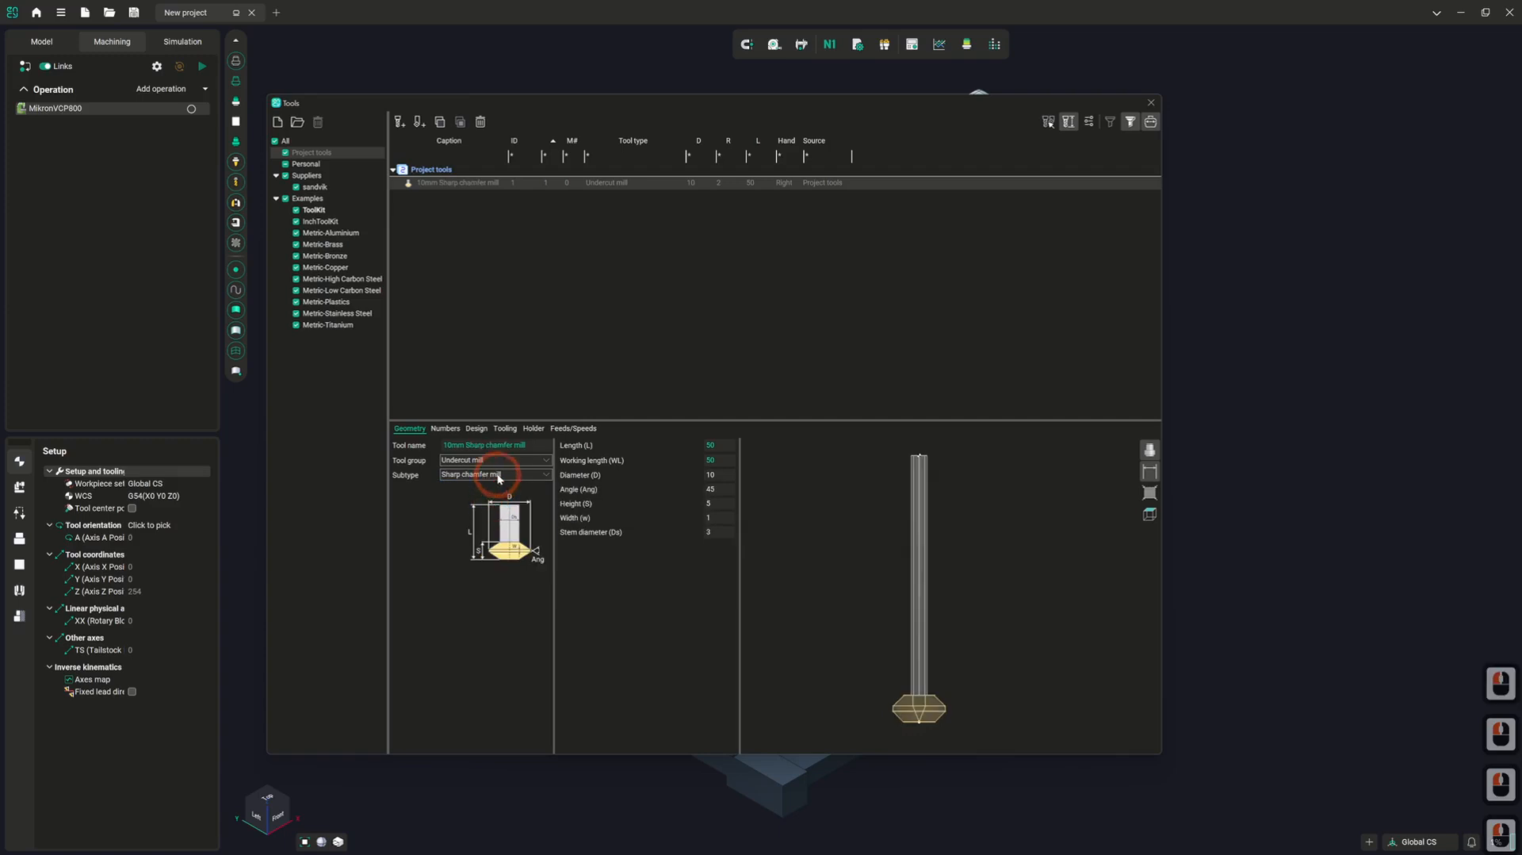
Switch the undercut mill's subtype to Rounded chamfer mill and after that to Indexable chamfer mill
click(492, 475)
click(490, 515)
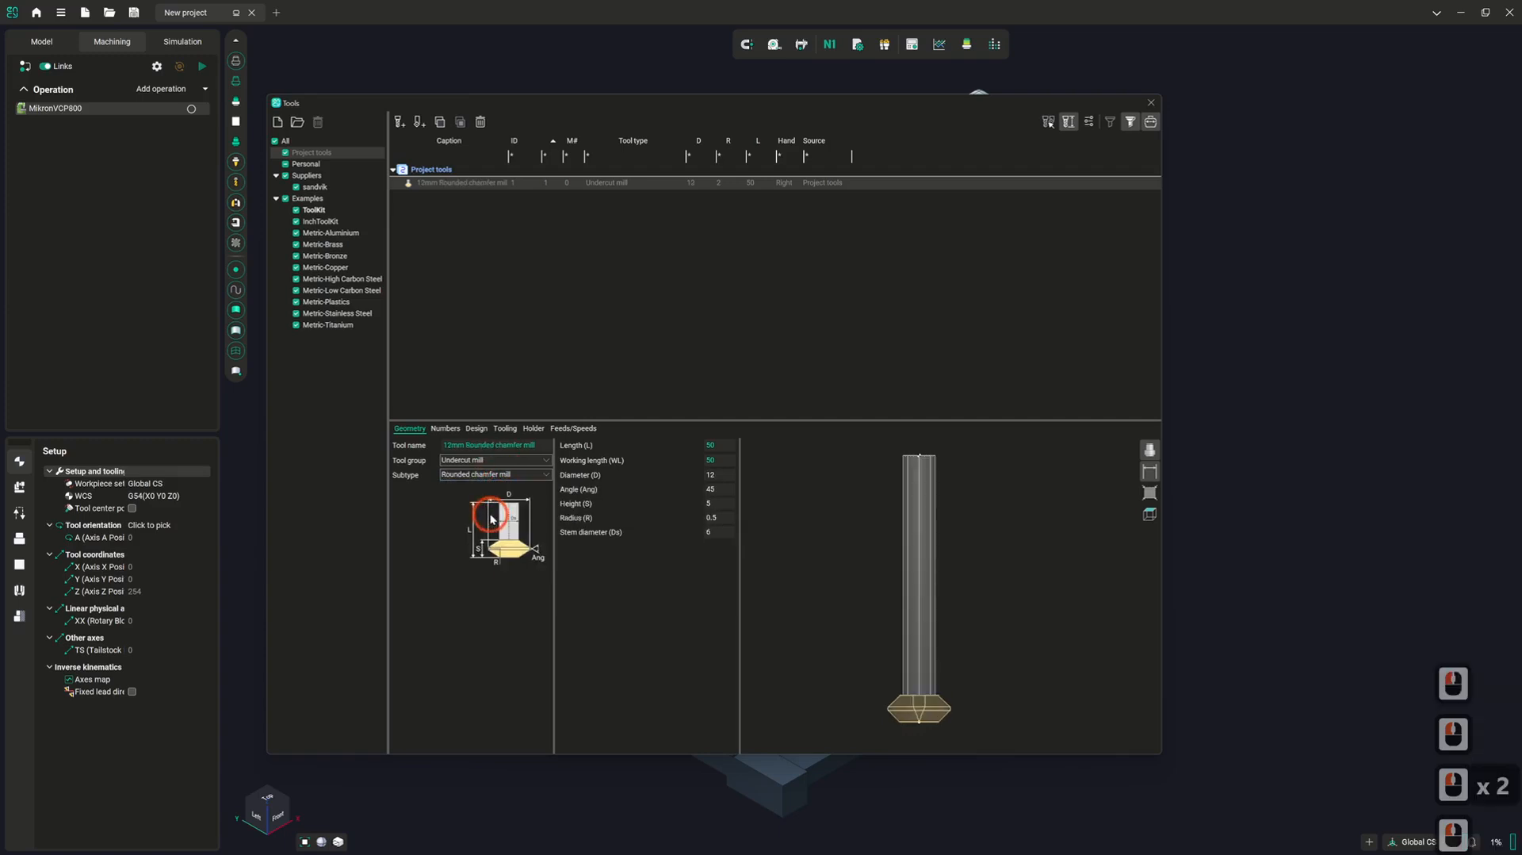
click(492, 474)
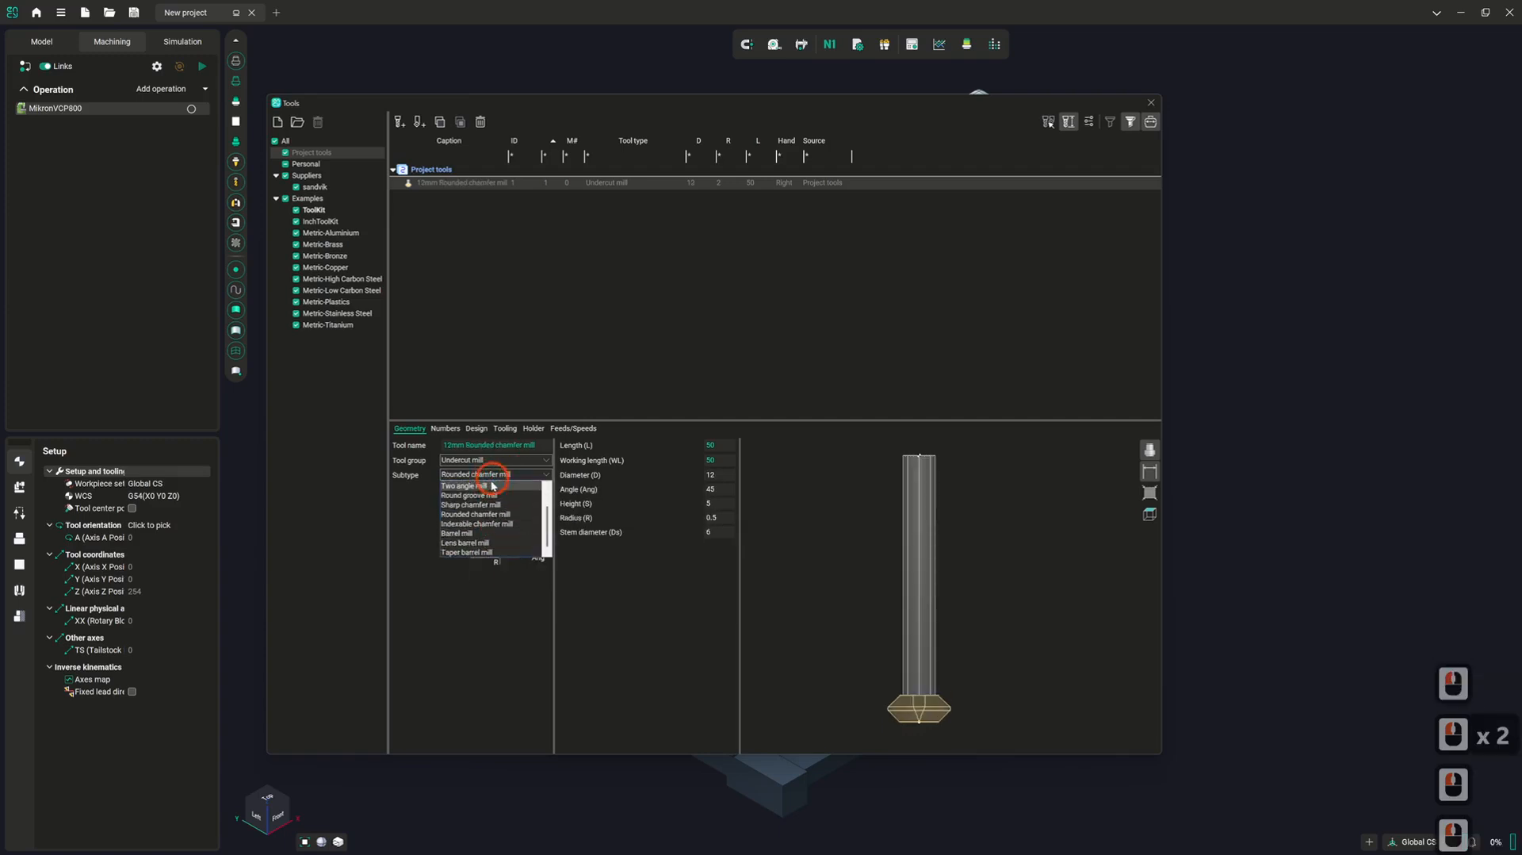
click(486, 524)
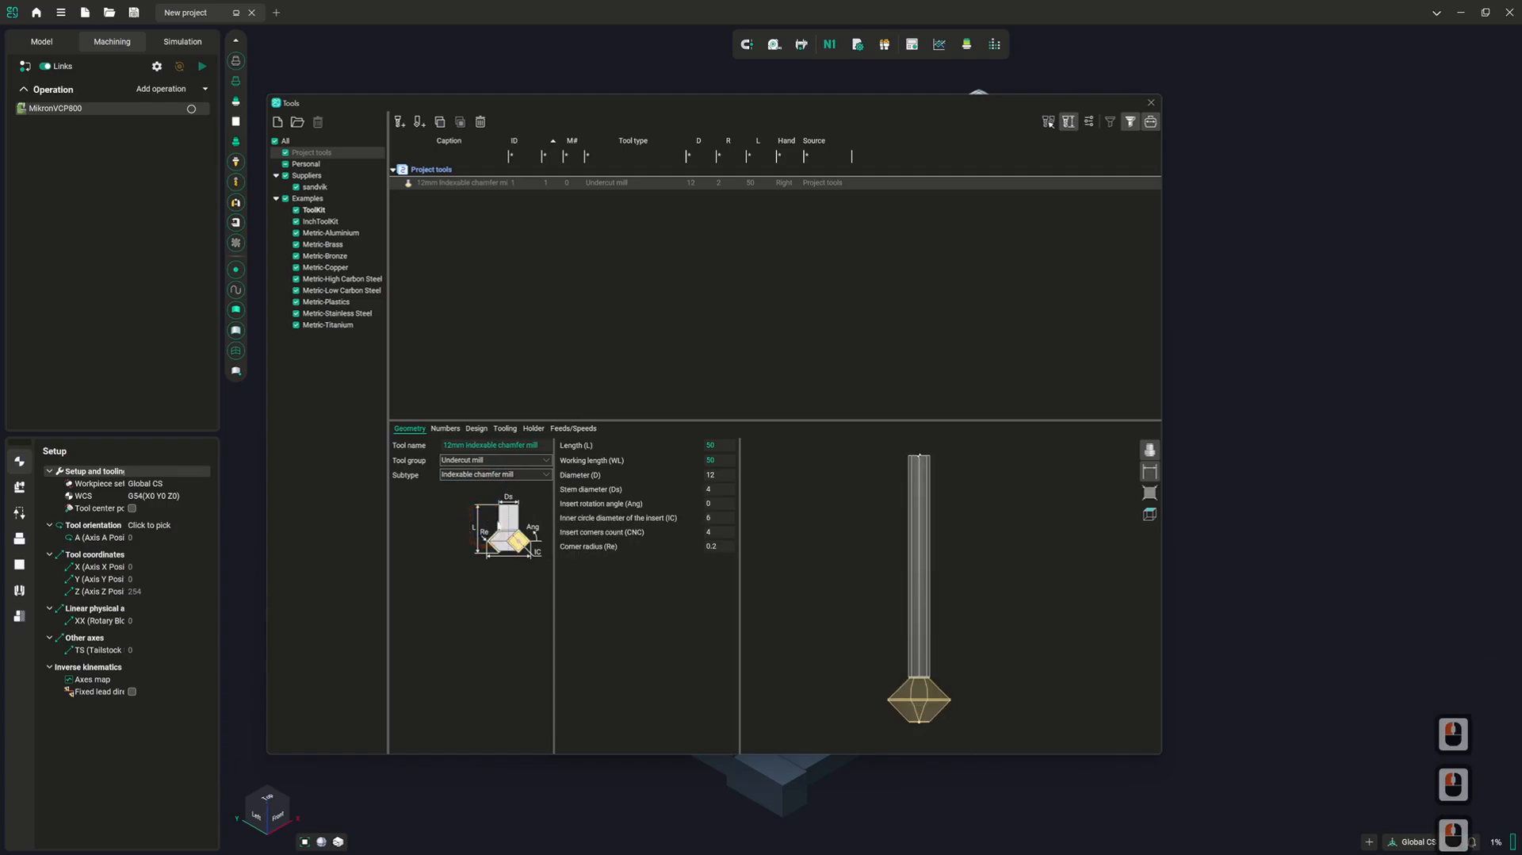
Switch the undercut mill's subtype to Barrel mill and after that to Lens barrel mill
click(511, 475)
click(497, 531)
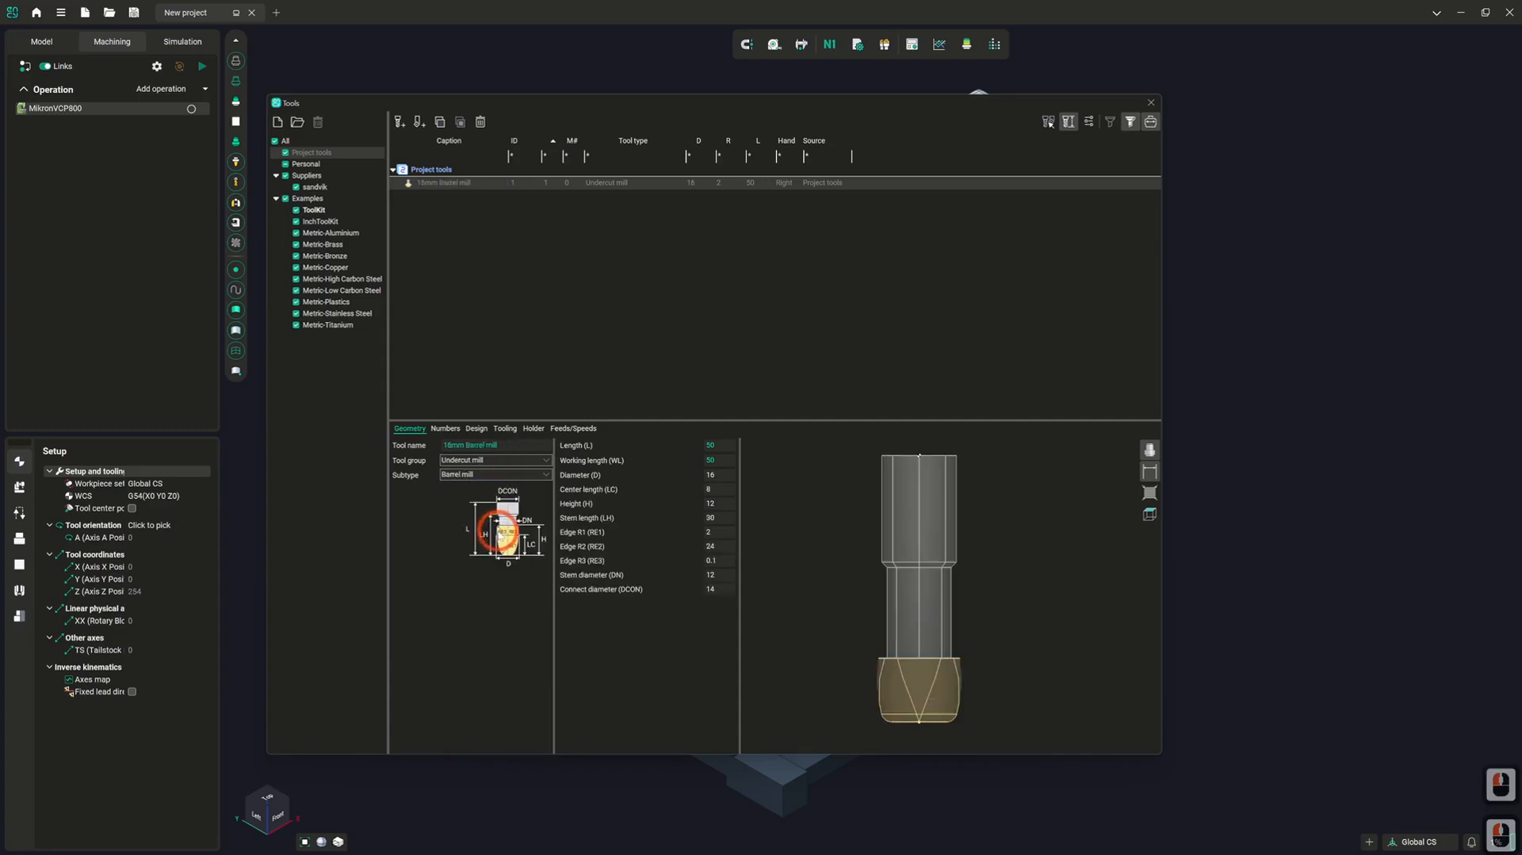
click(521, 474)
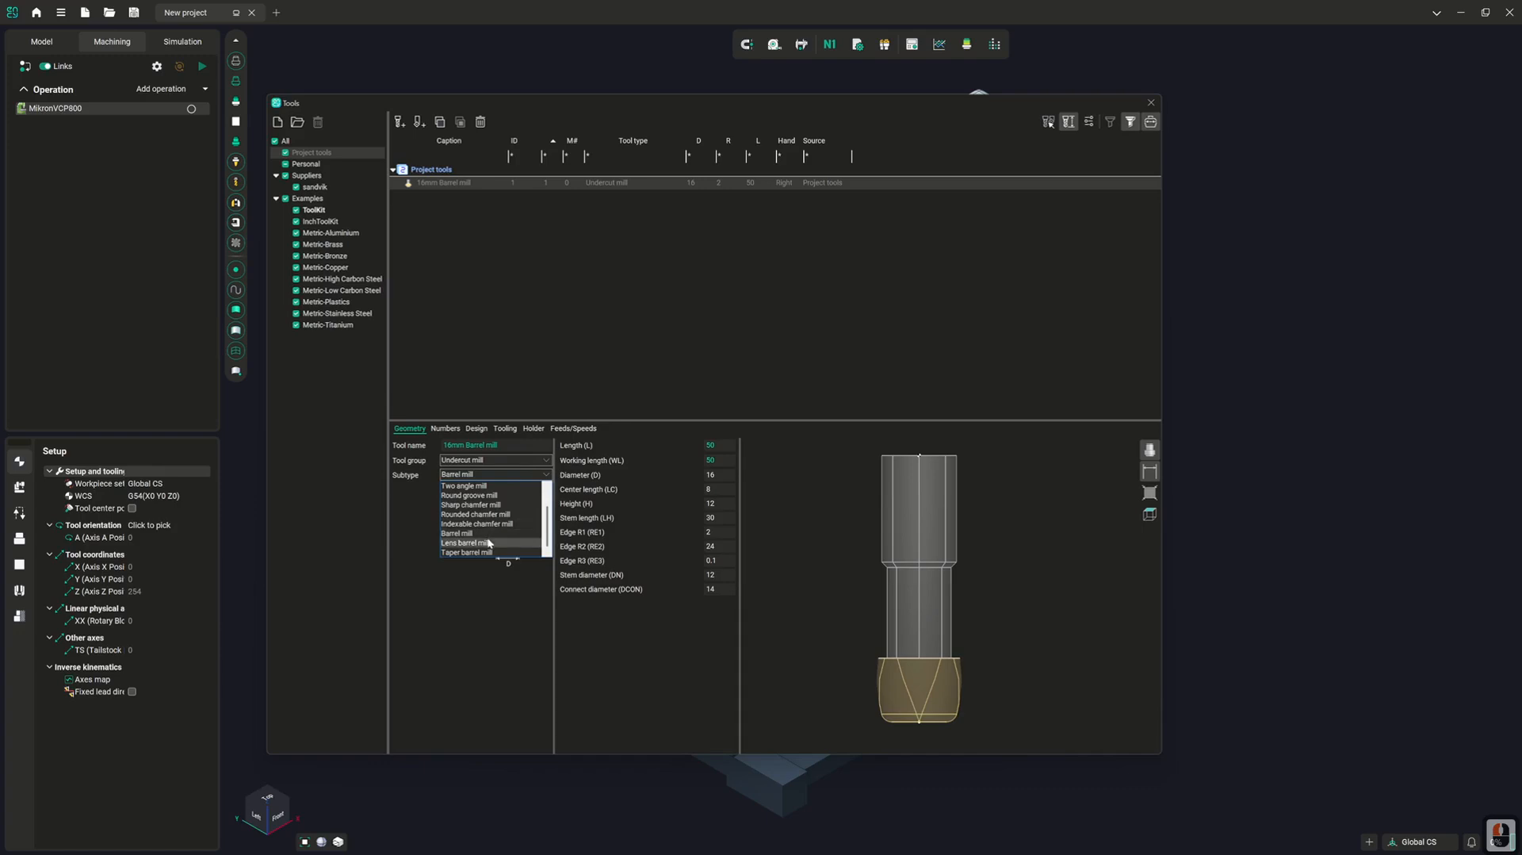
click(488, 544)
Set the undercut mill's subtype to Taper barrel mill, and after that change the tool group to Knife
click(506, 475)
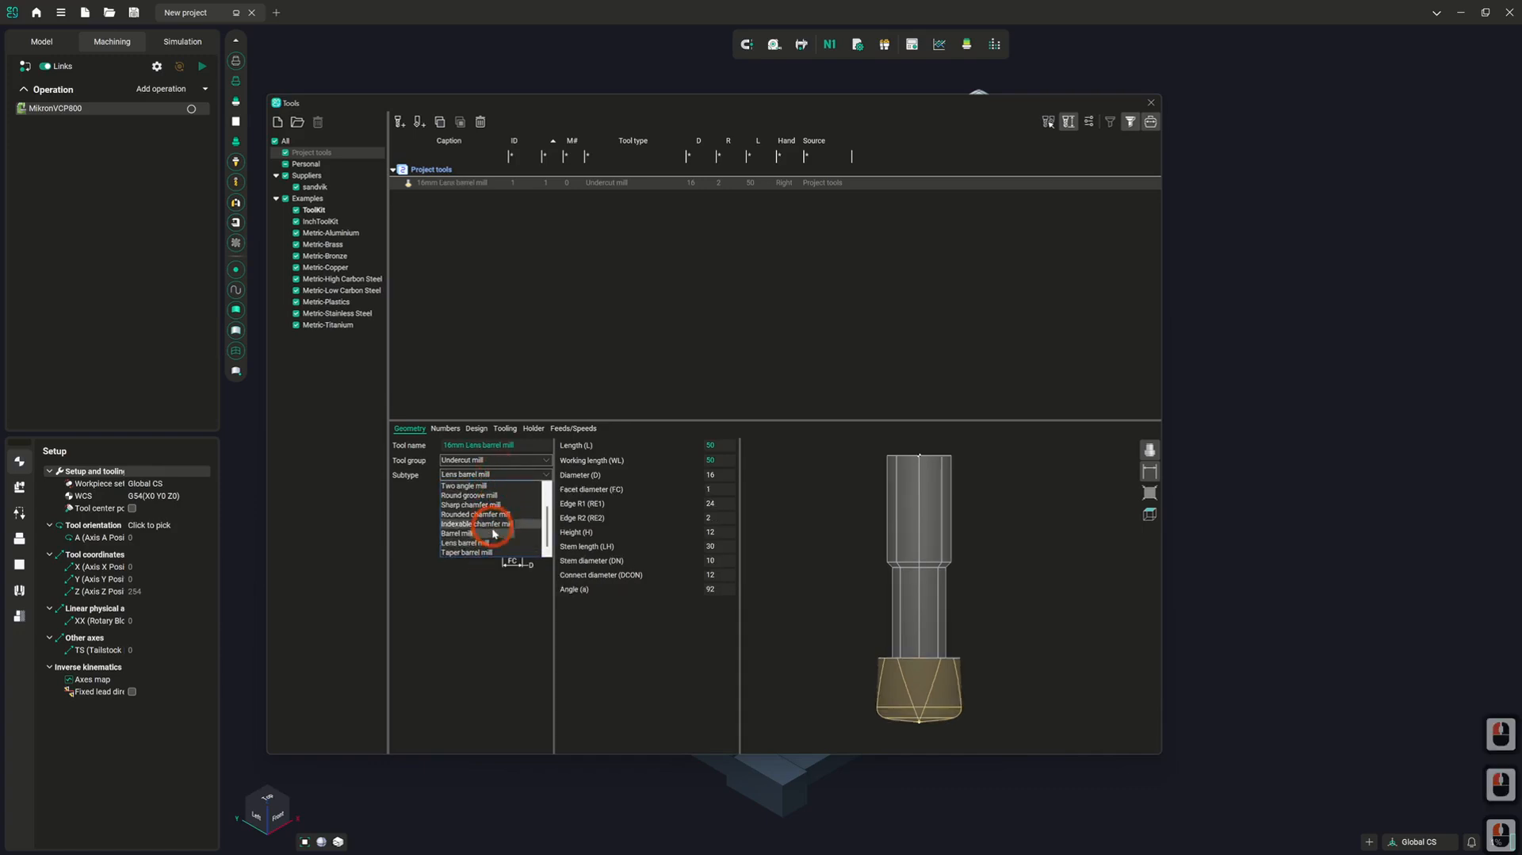
click(476, 552)
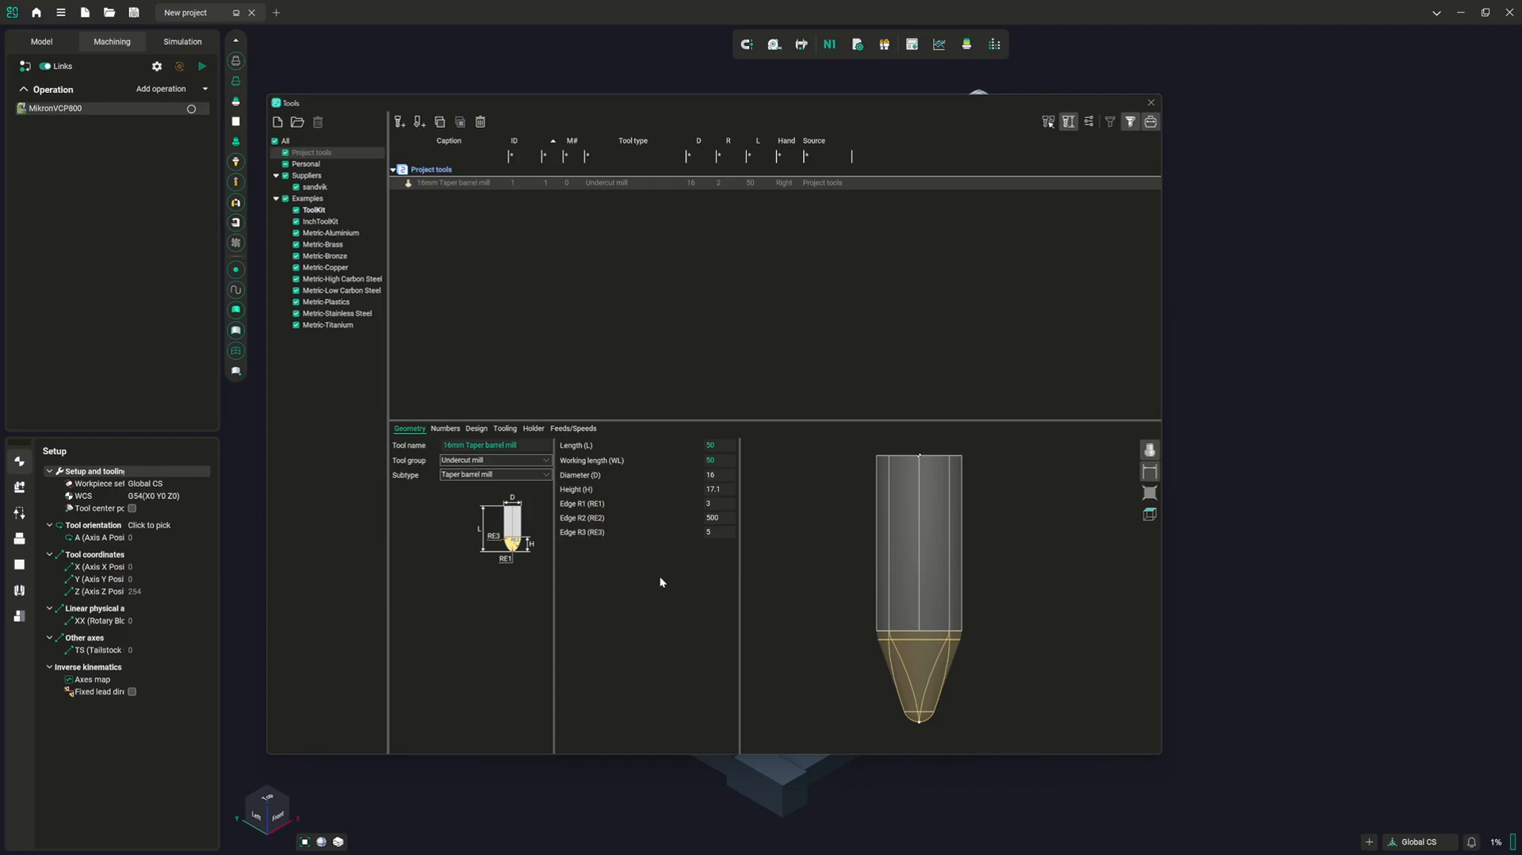
click(504, 460)
click(498, 510)
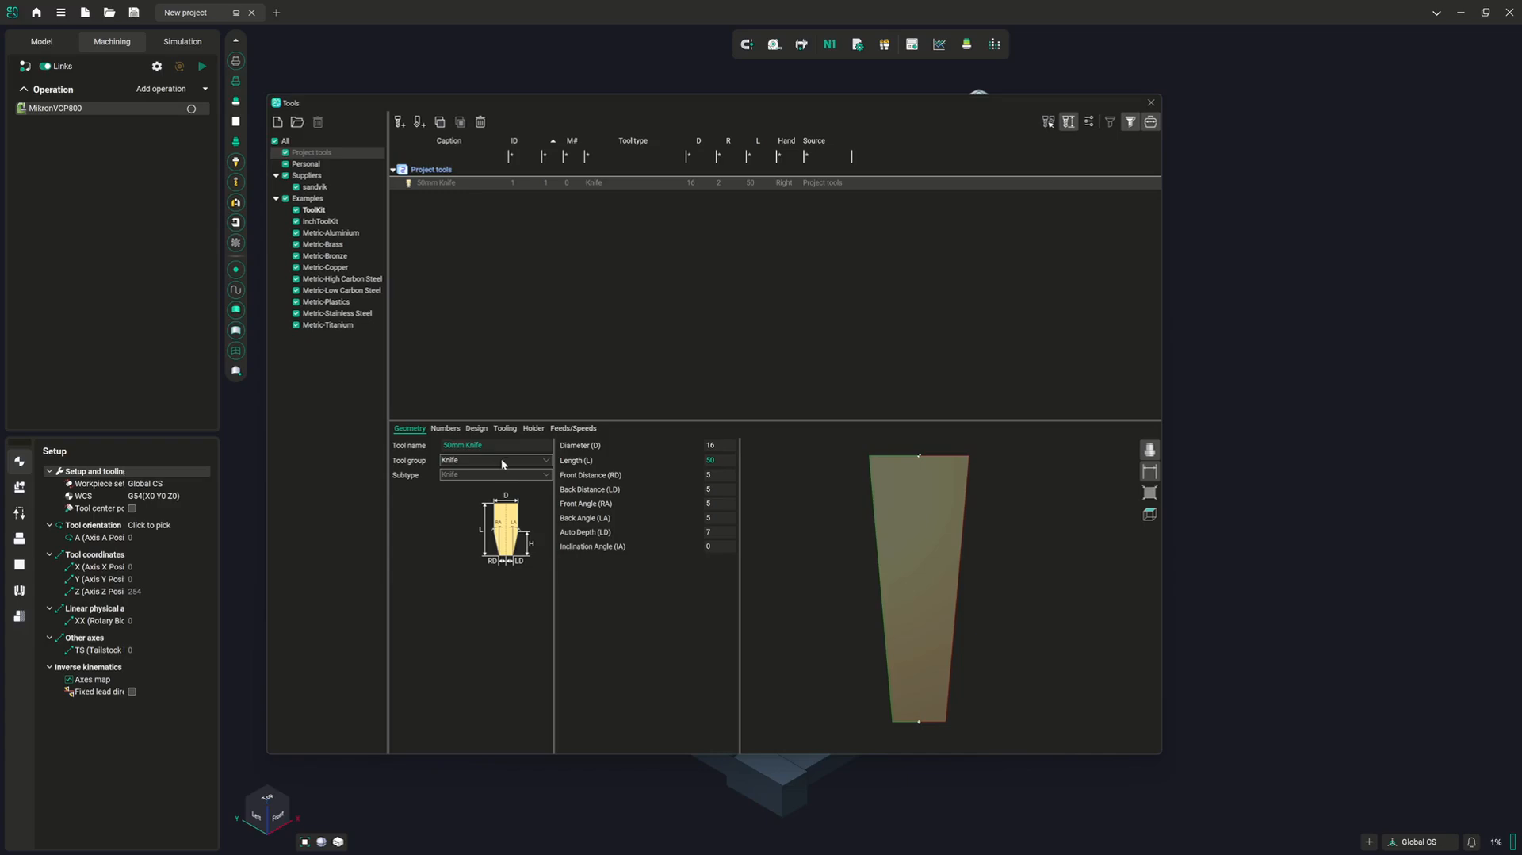
Change the tool group from Knife to Saw blade and show more of the blade in the preview
click(498, 460)
click(492, 519)
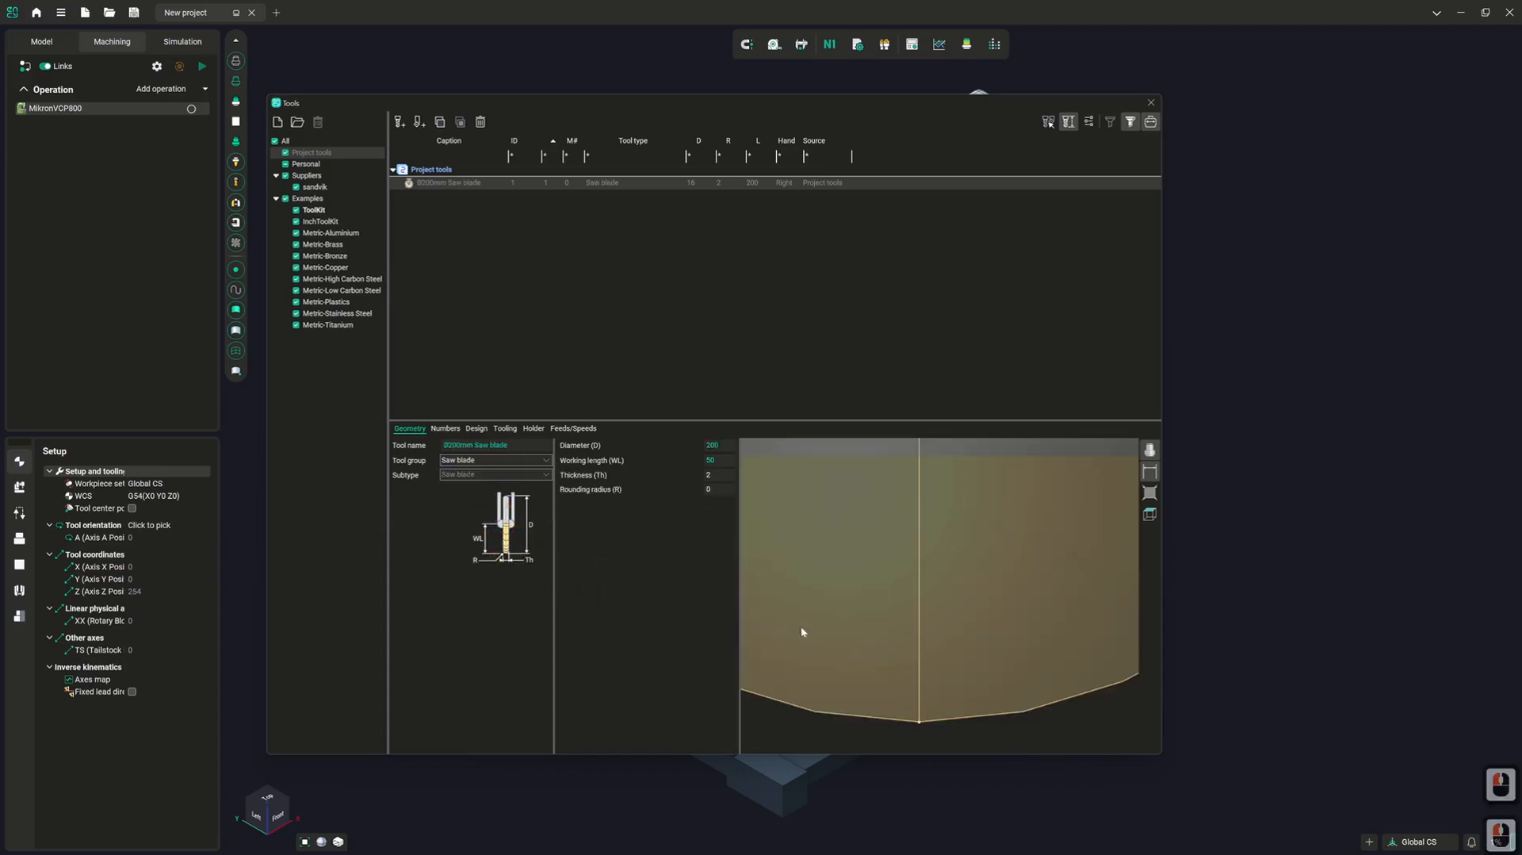
scroll(890, 647, down, 3)
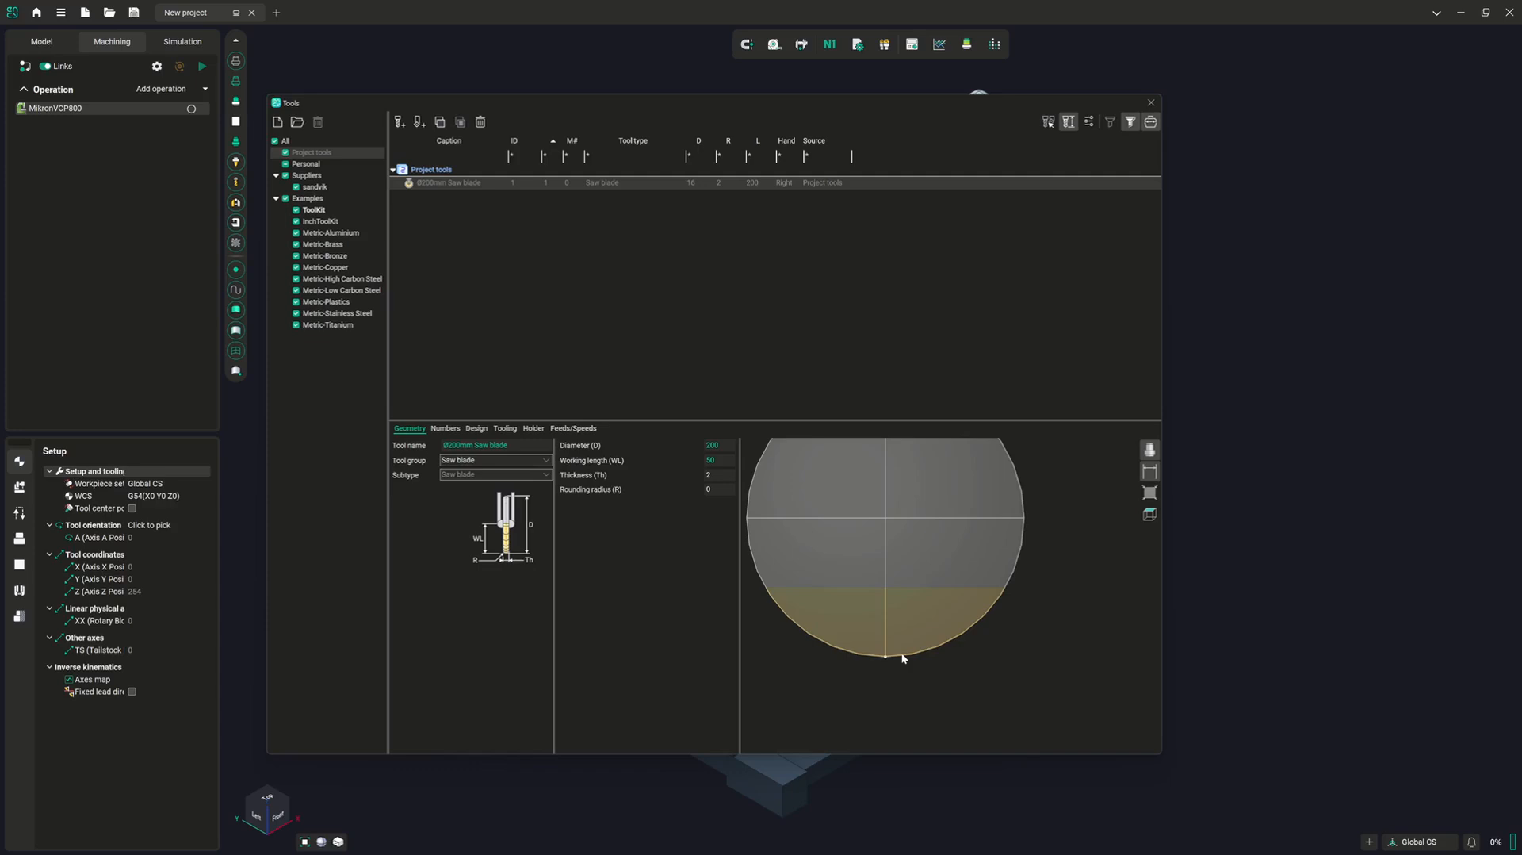
Change the tool group from Saw blade to Jet cutter and look through its available subtypes
click(528, 460)
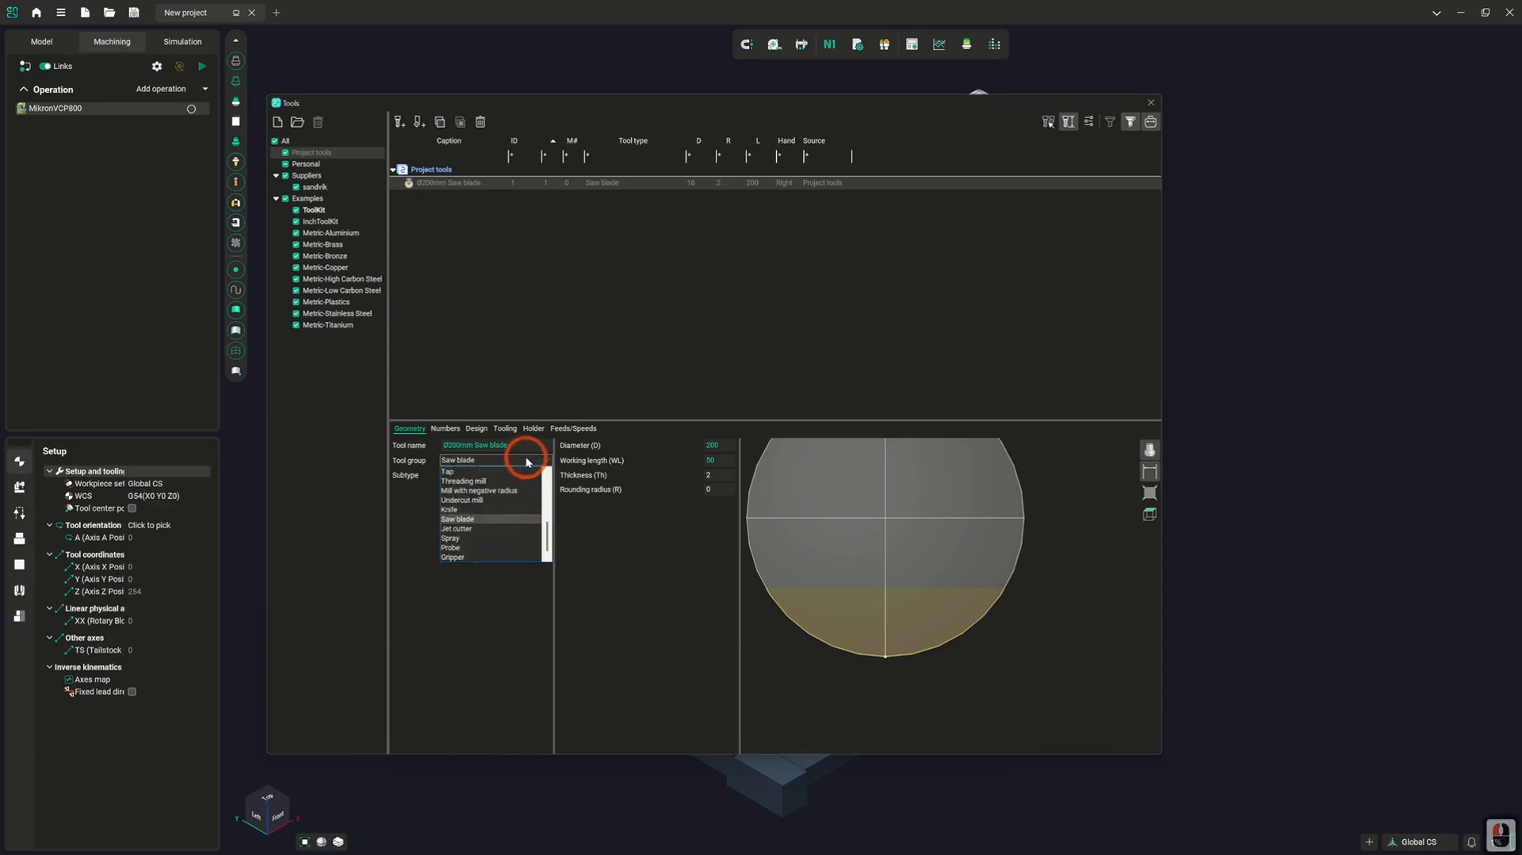
click(498, 528)
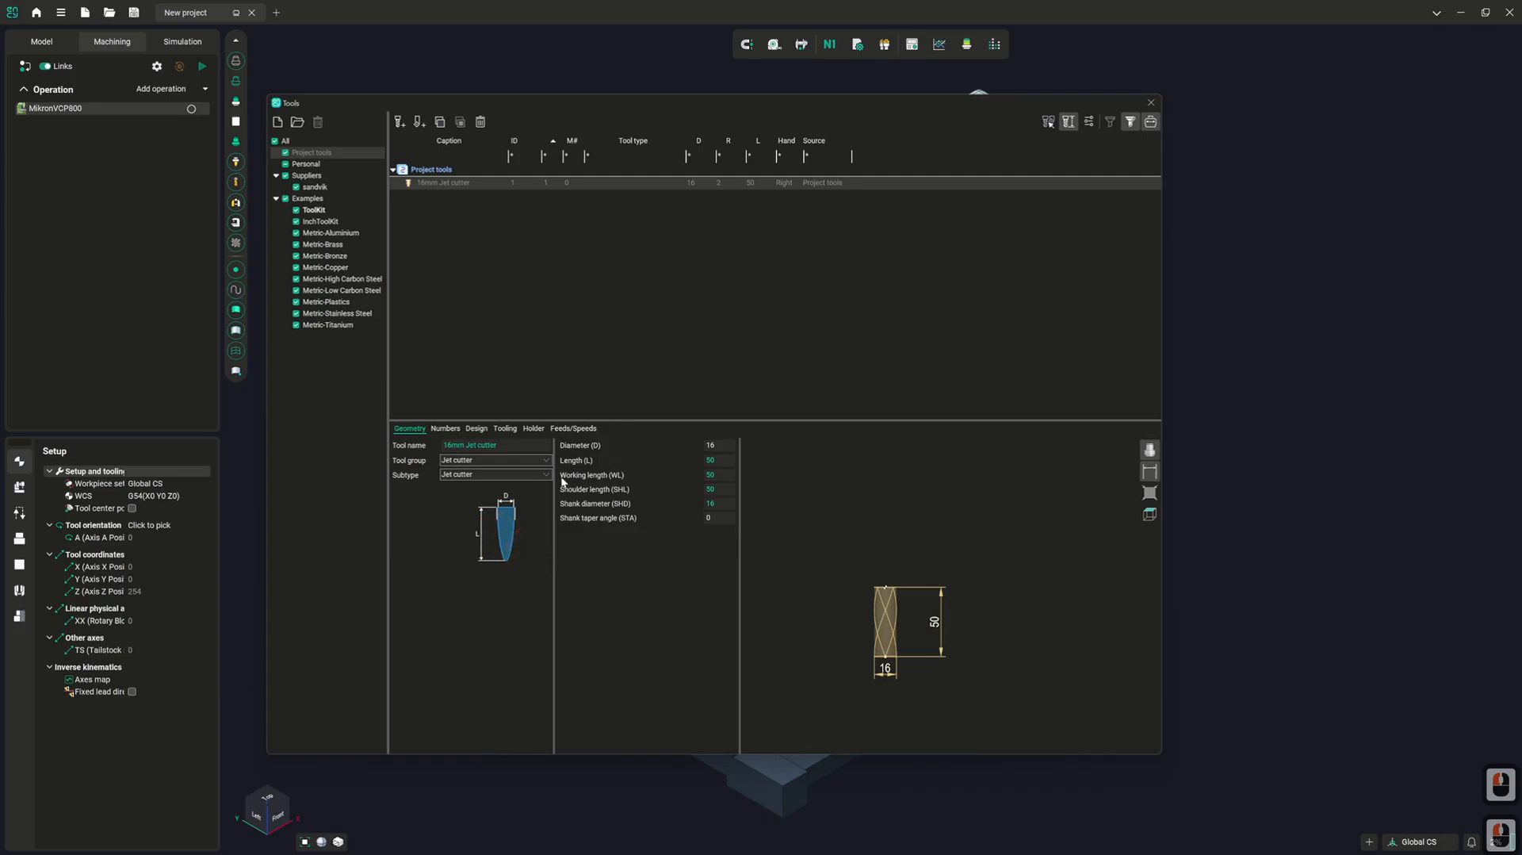
click(539, 474)
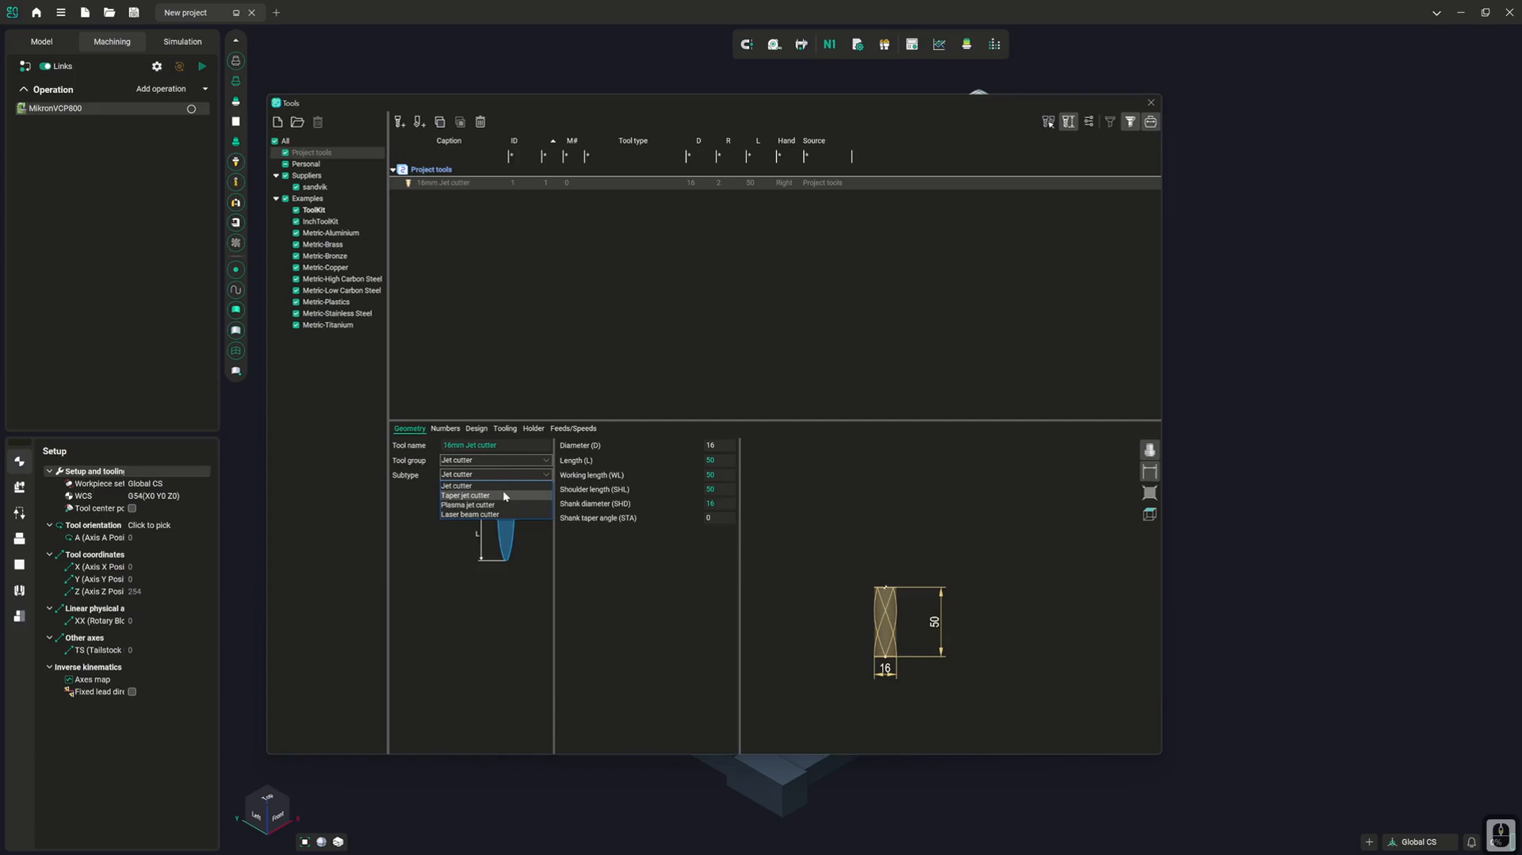
click(486, 466)
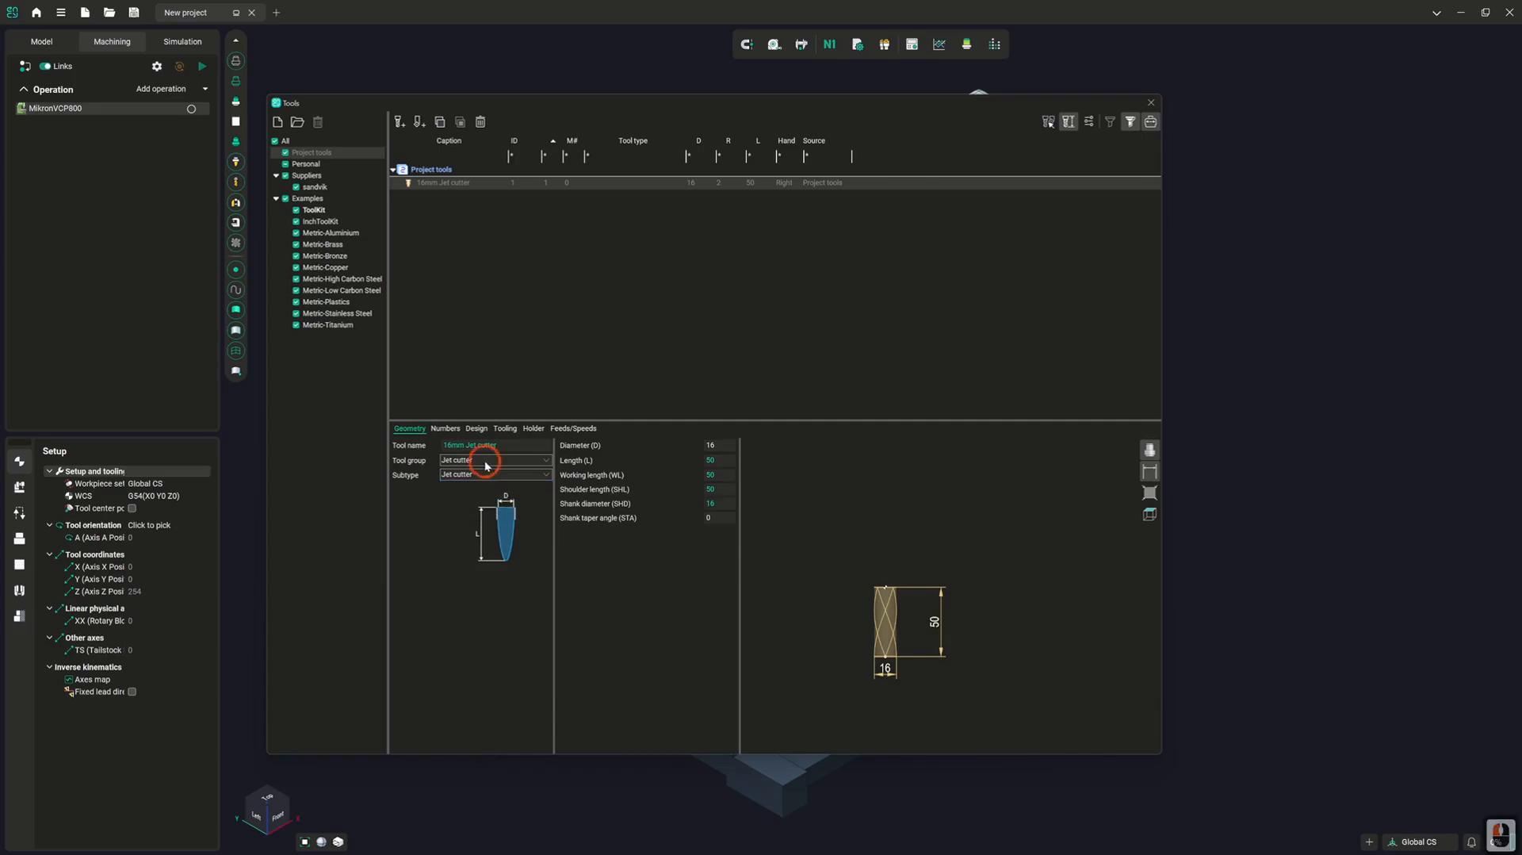
Change the tool group from Jet cutter to Spray and list the available spray gun subtypes
click(486, 464)
click(483, 539)
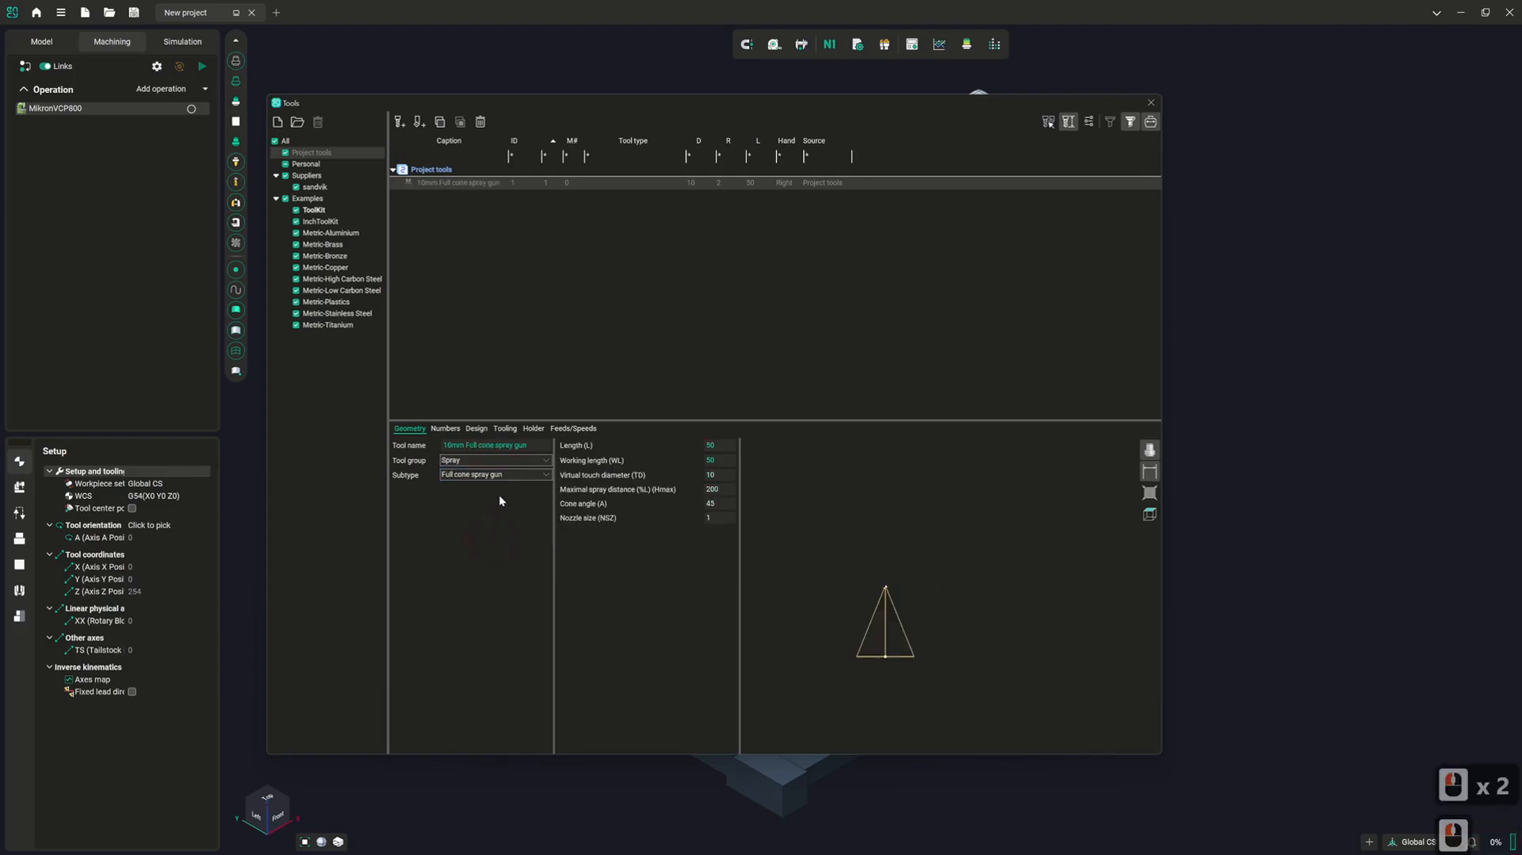
click(501, 474)
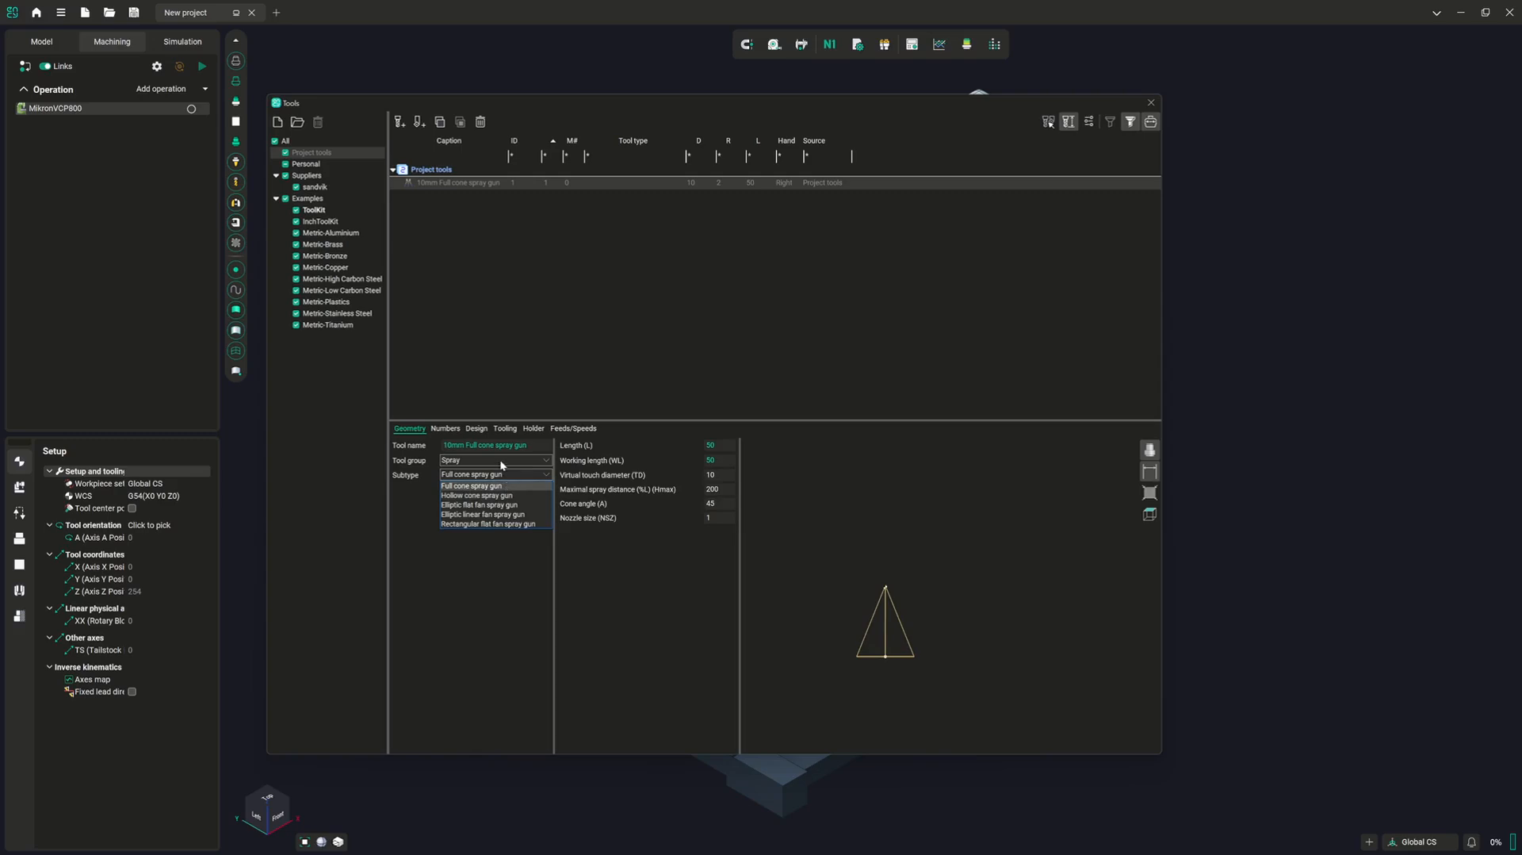
Switch the tool group to Probe and after that to Gripper with the Single vacuum gripper subtype
double_click(497, 461)
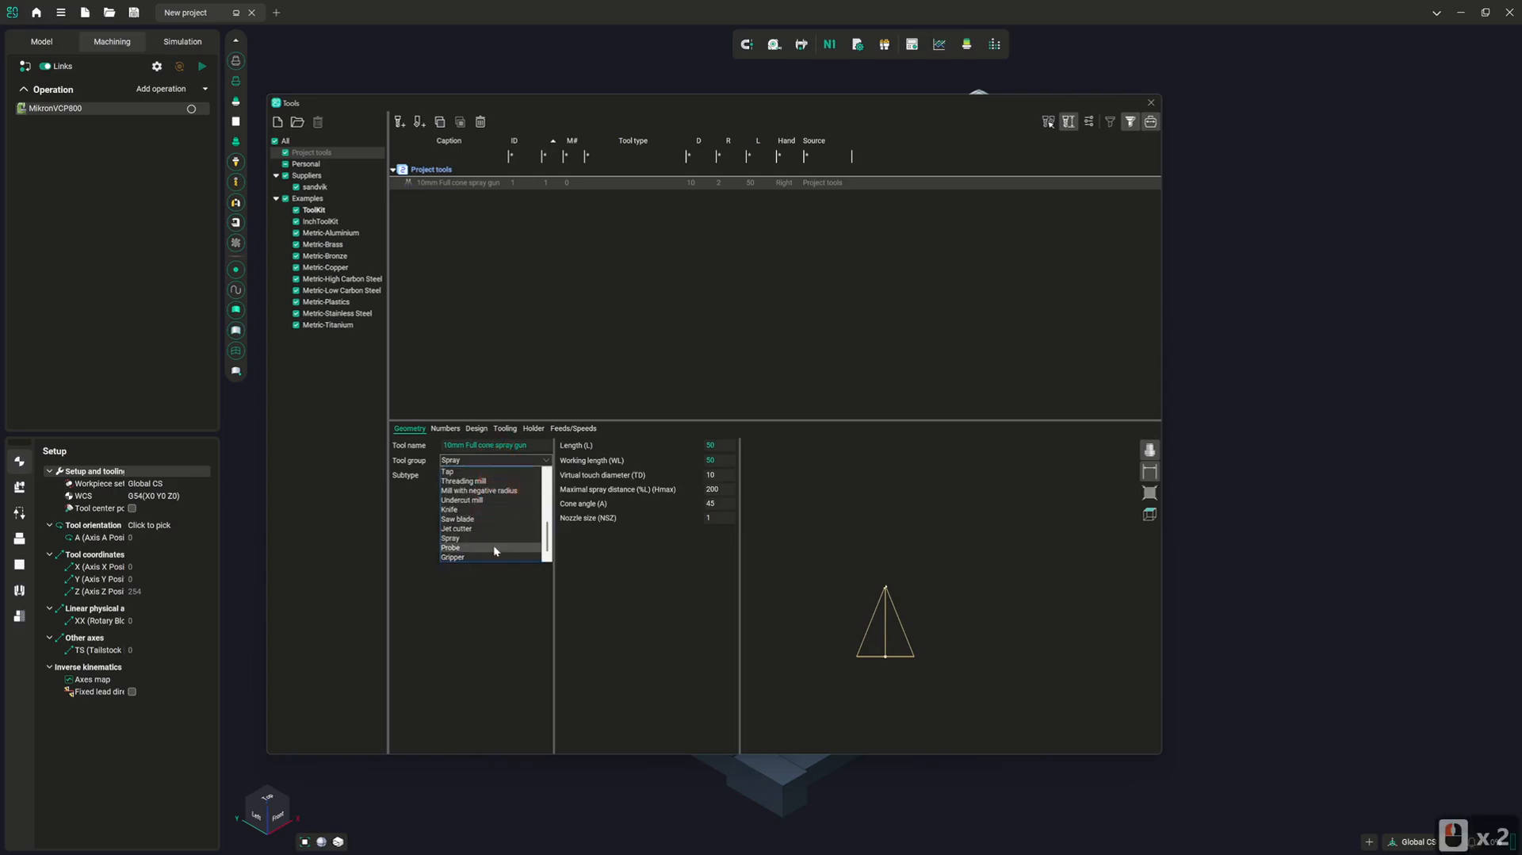
click(493, 546)
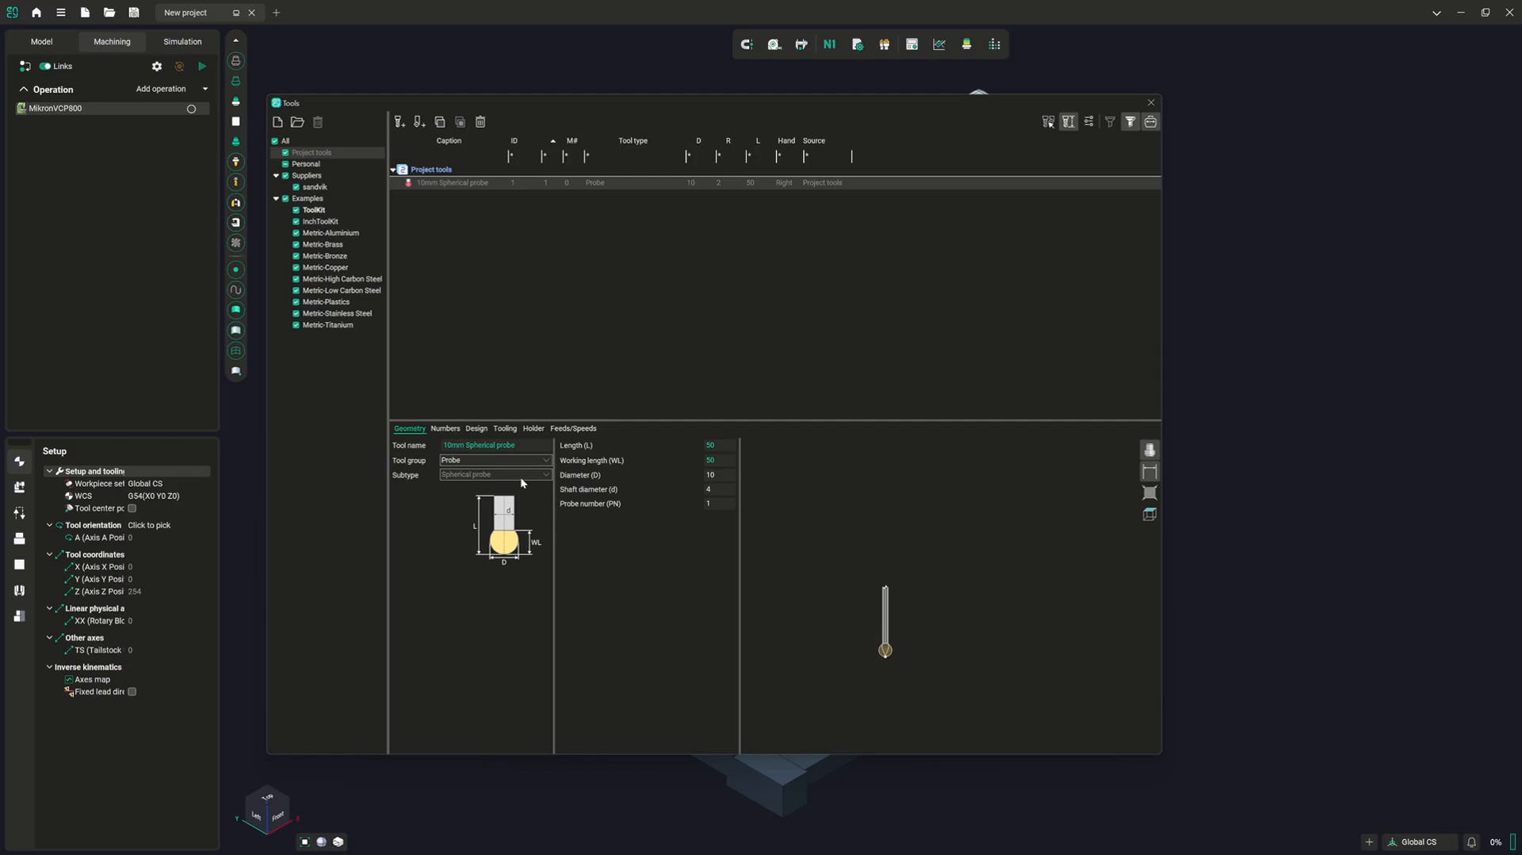
click(504, 460)
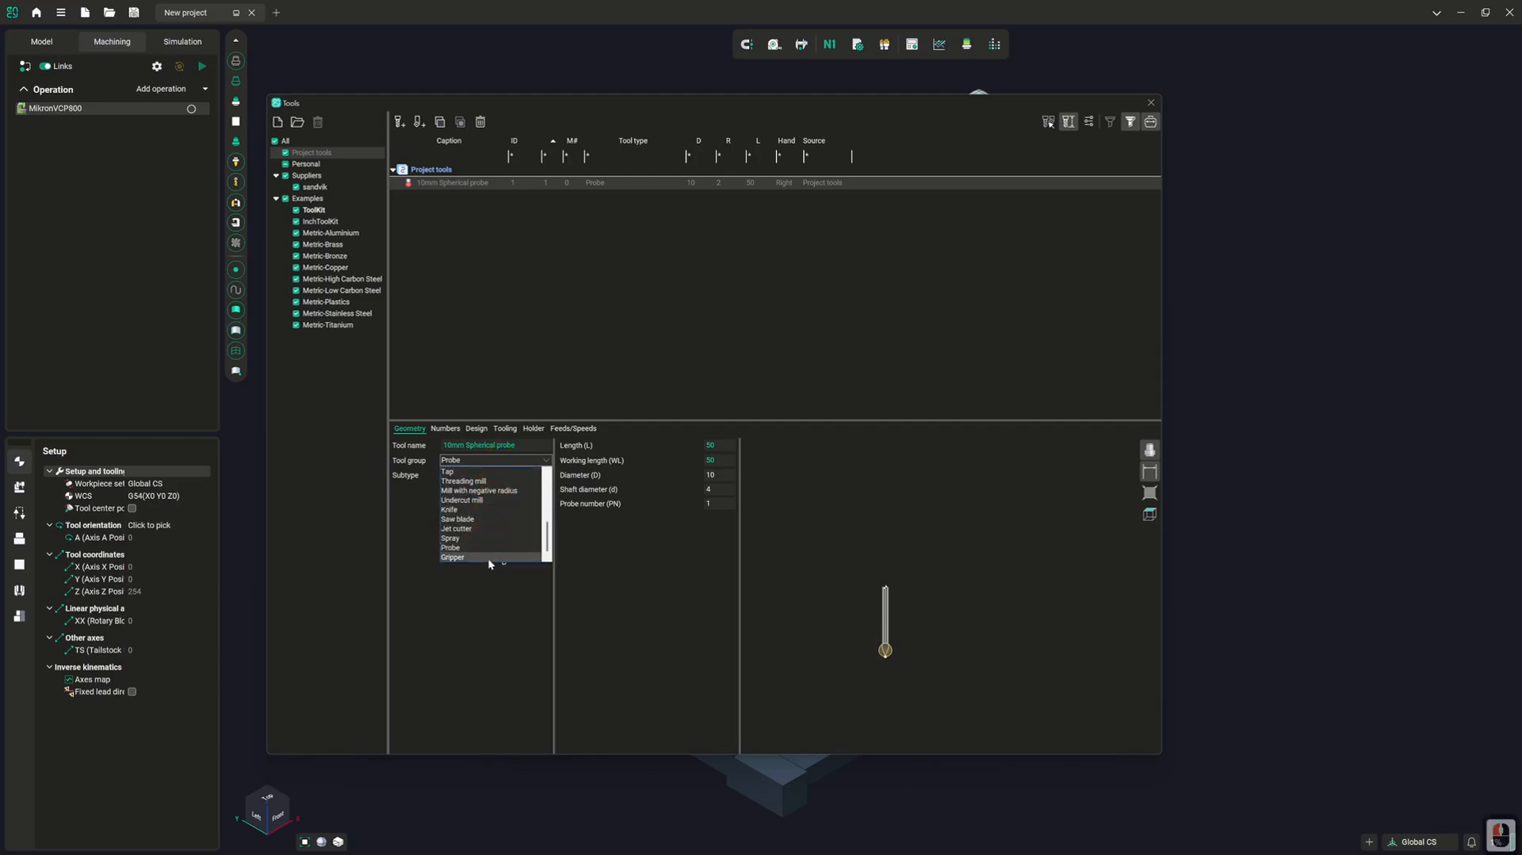
click(487, 557)
click(495, 474)
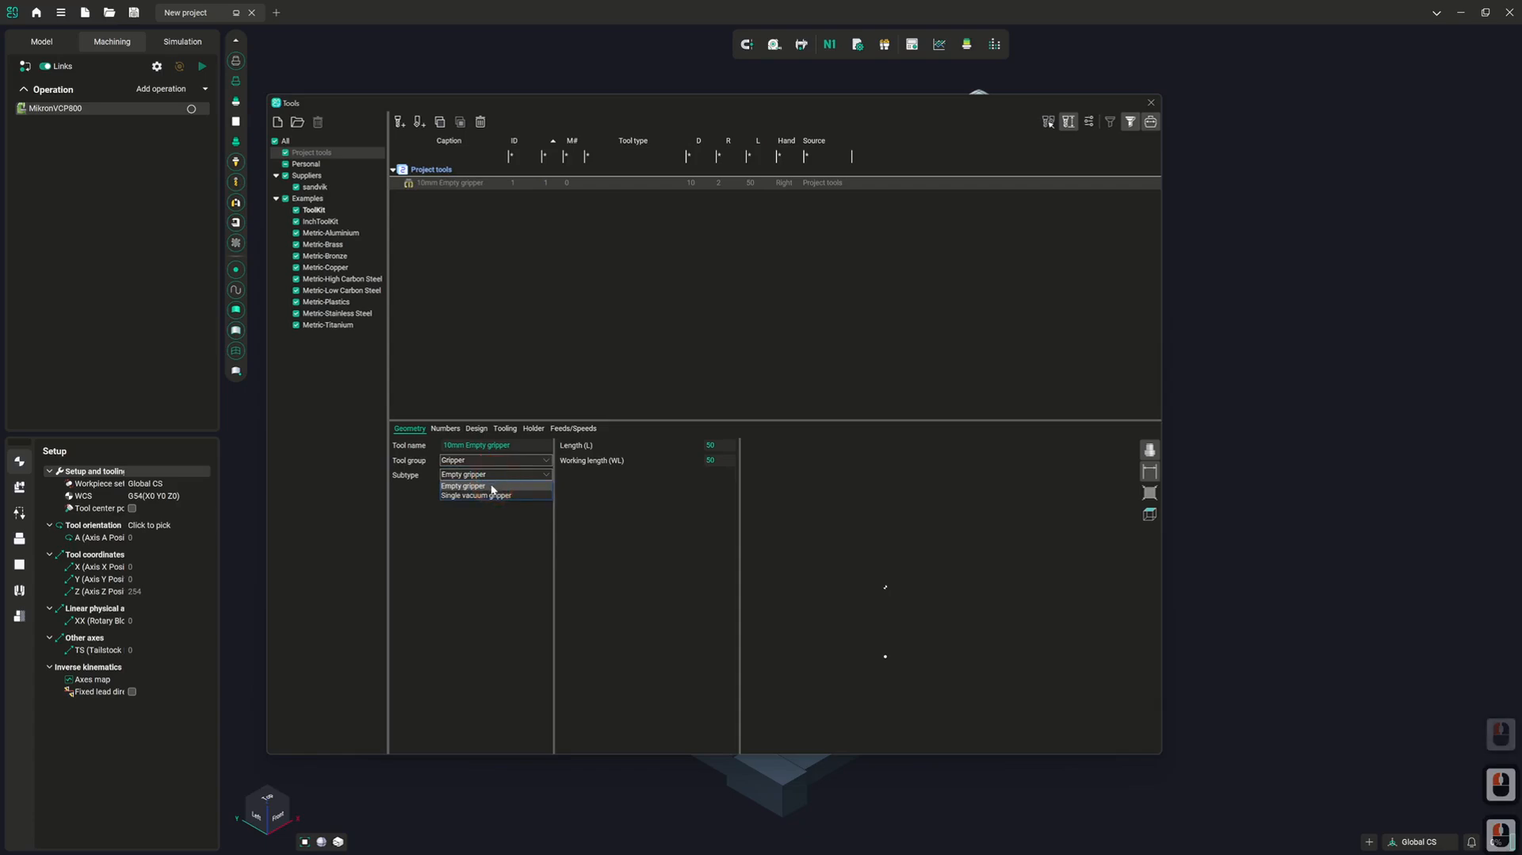
click(493, 495)
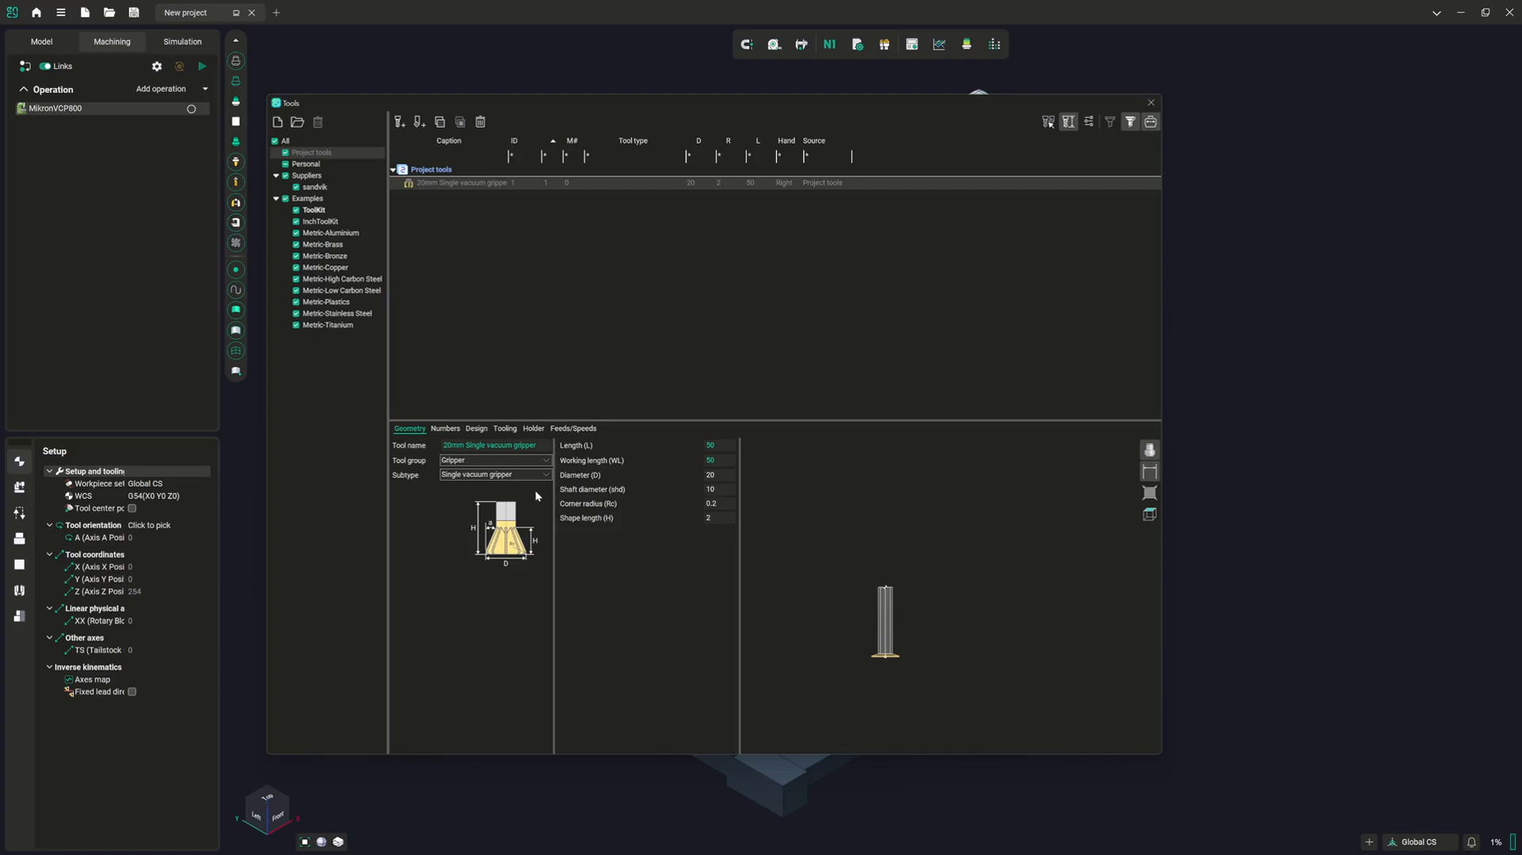
Delete the single vacuum gripper from the project tools and add a new turn tool in its place
right_click(439, 183)
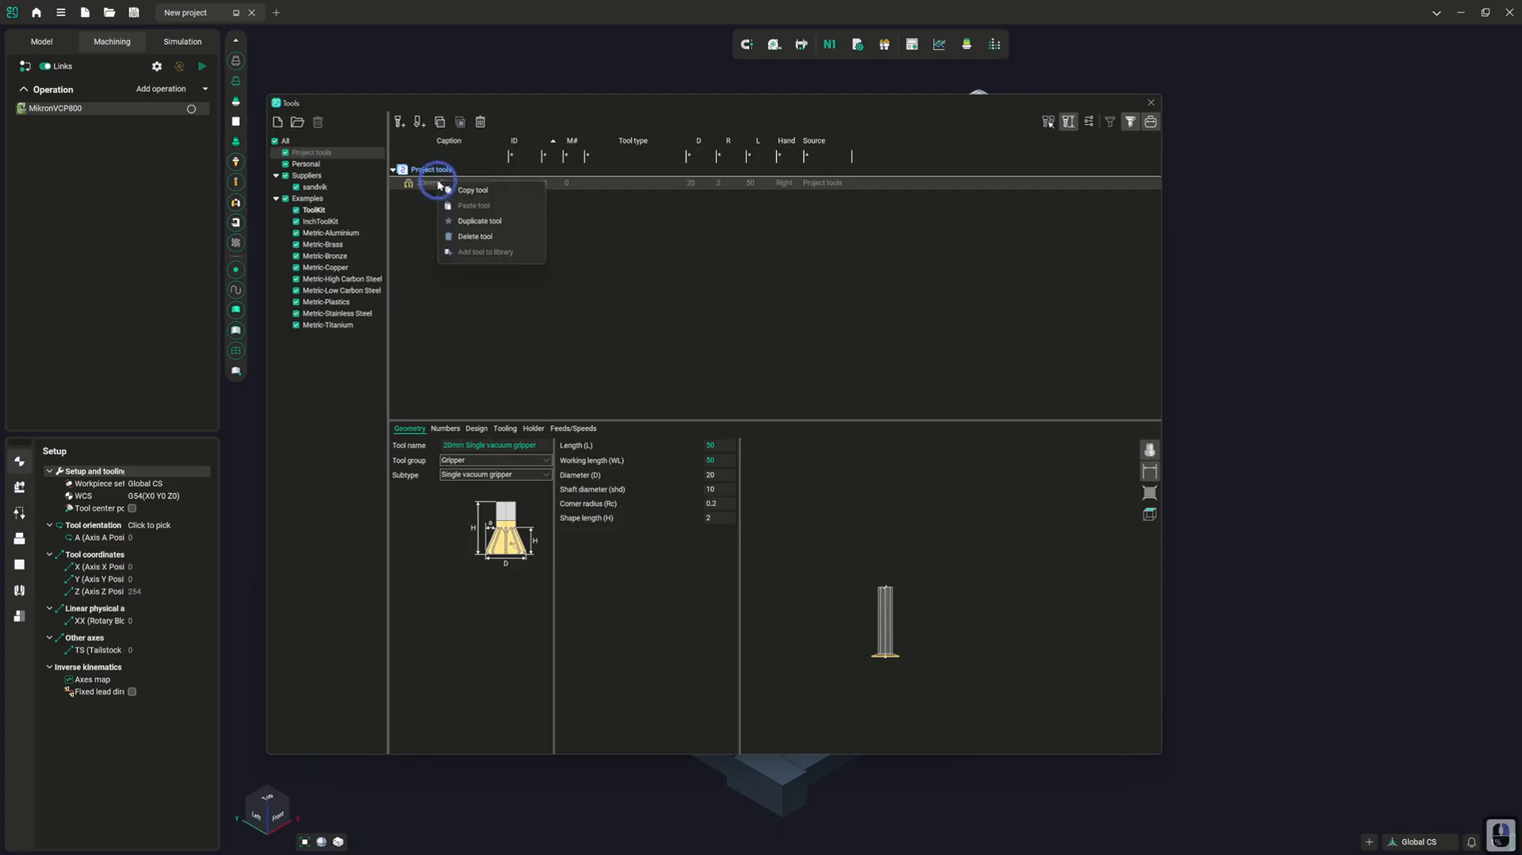
click(486, 237)
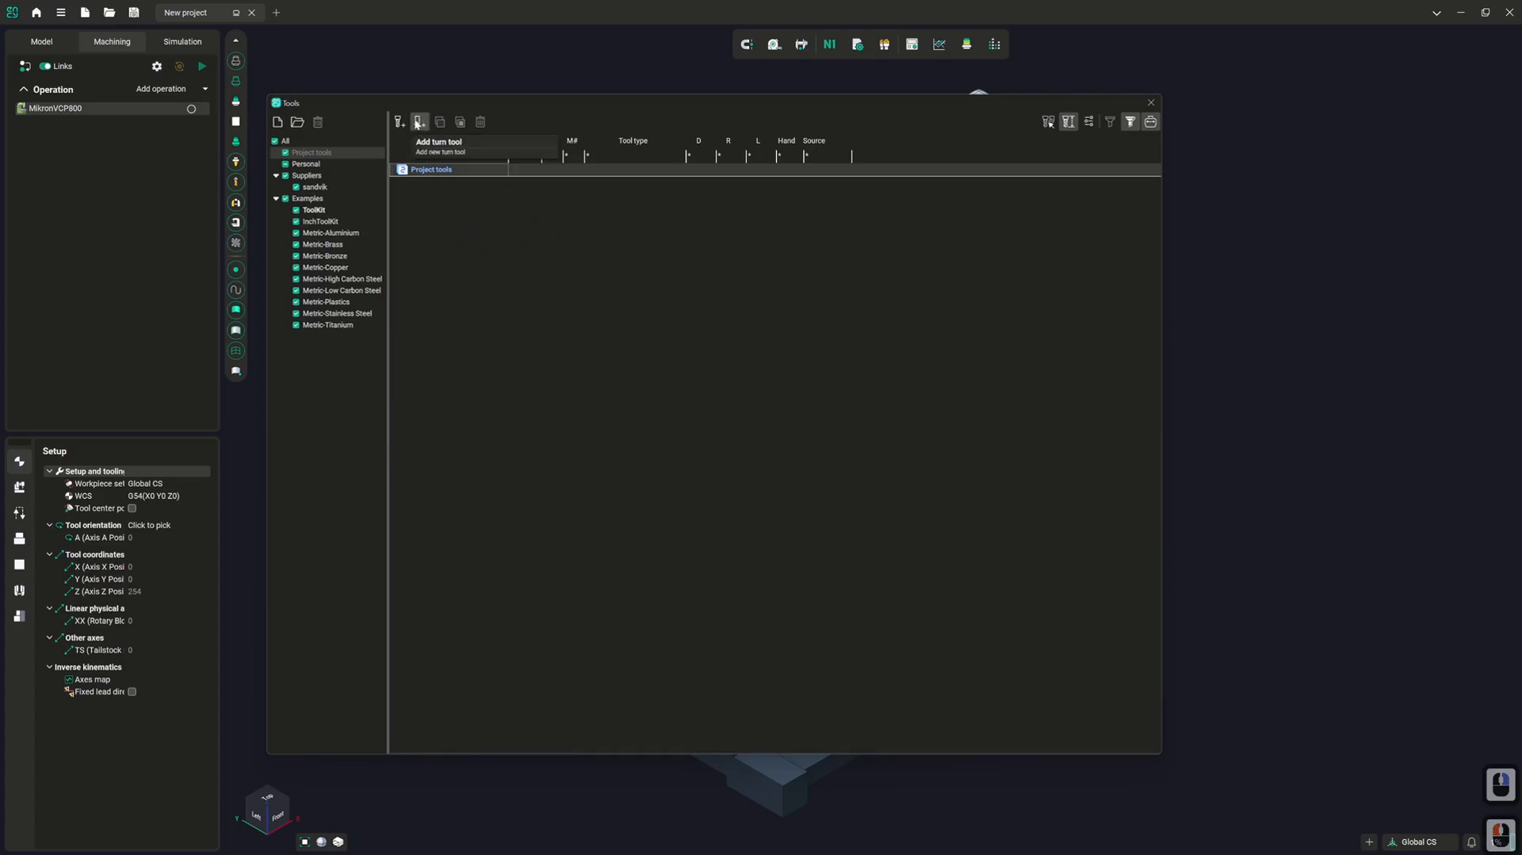
click(418, 123)
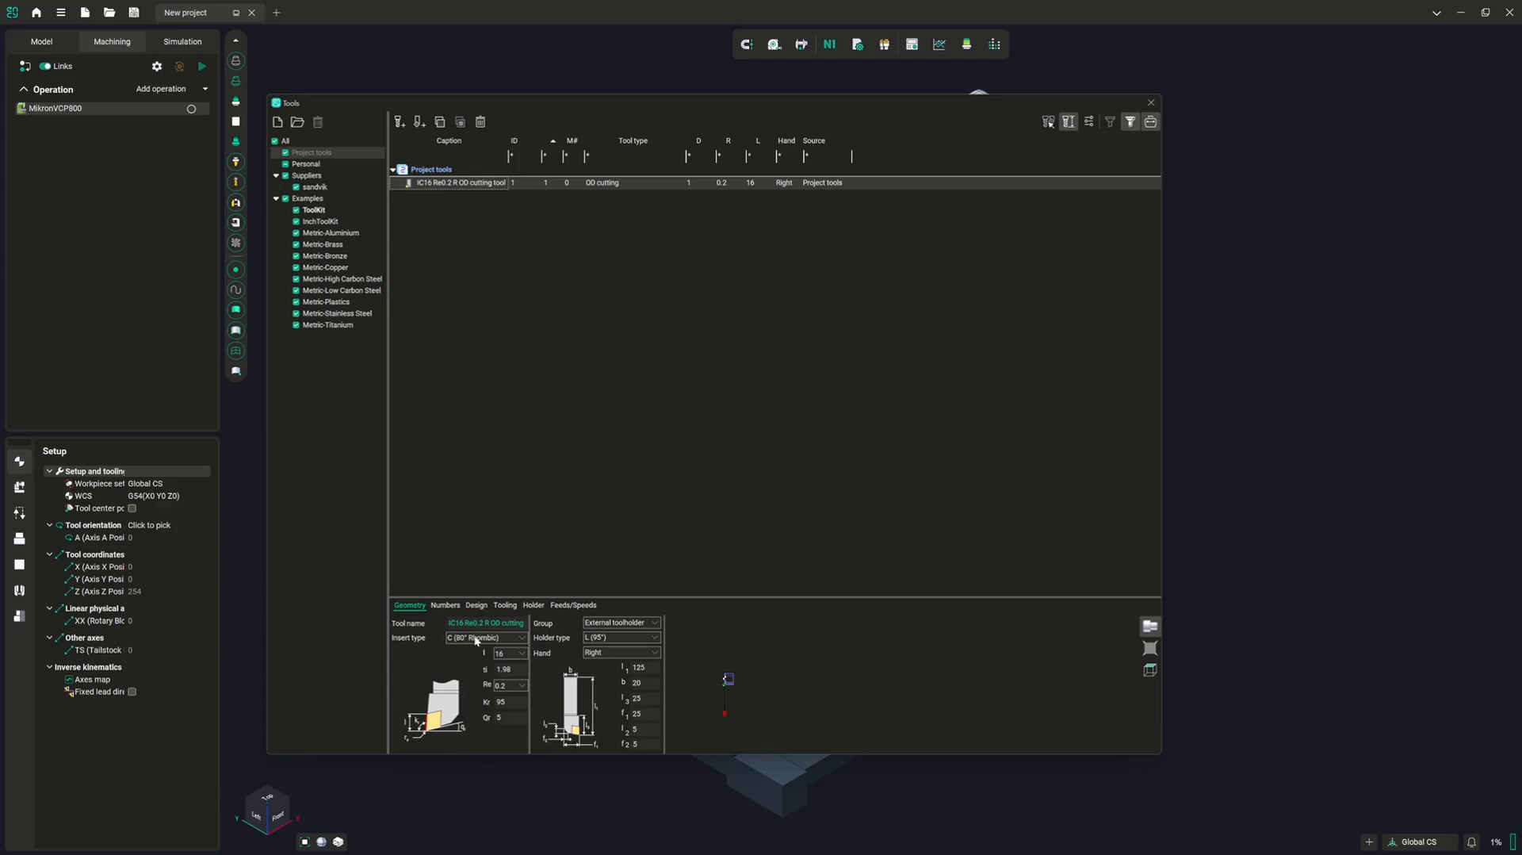
Look through the whole list of insert types available for the turn tool, keeping C (80° Rhombic)
click(477, 639)
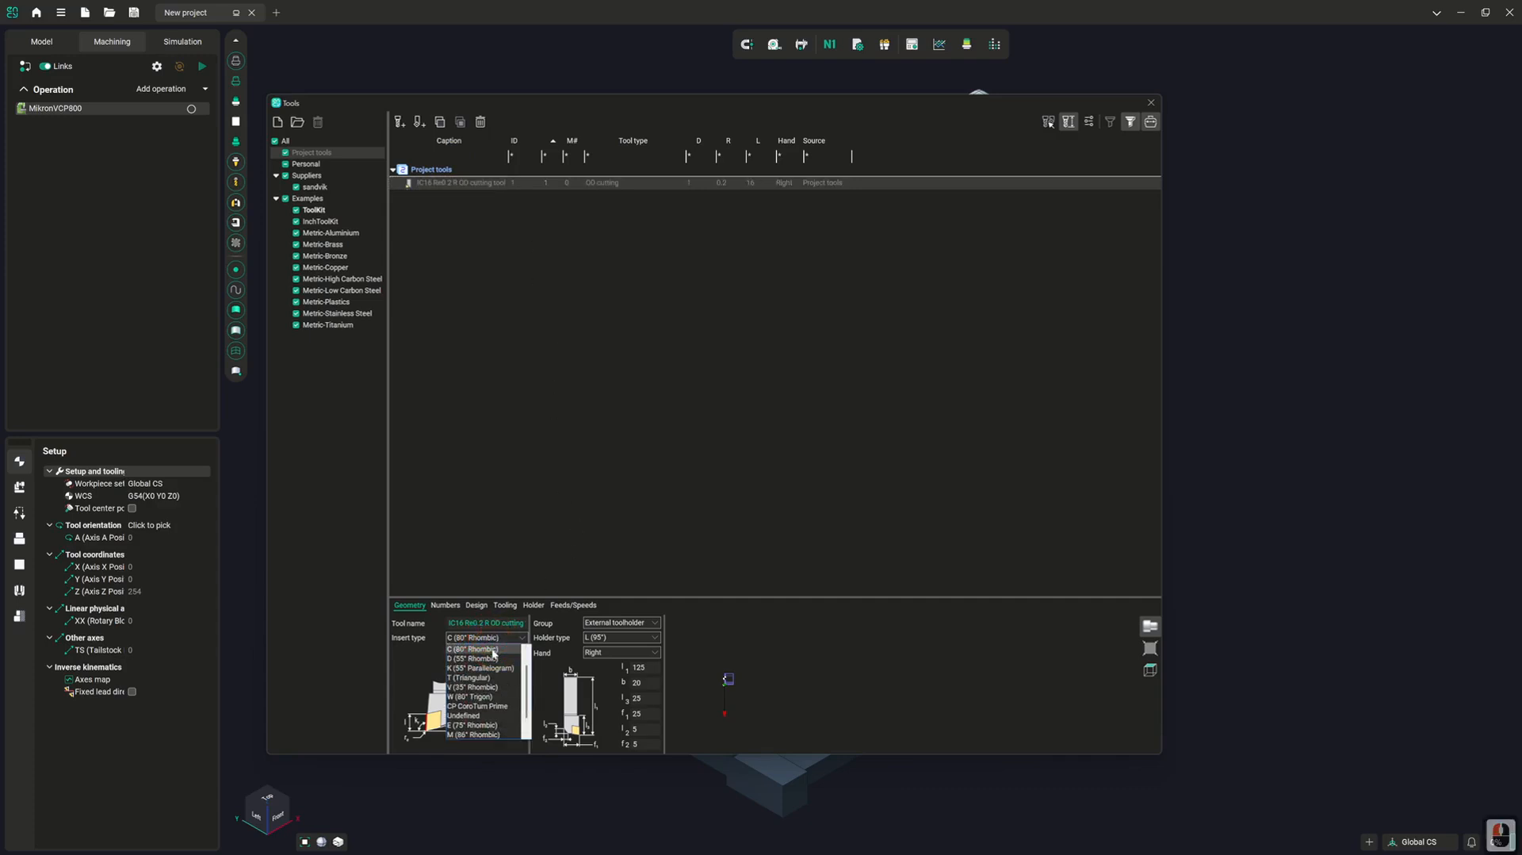
scroll(488, 658, down, 3)
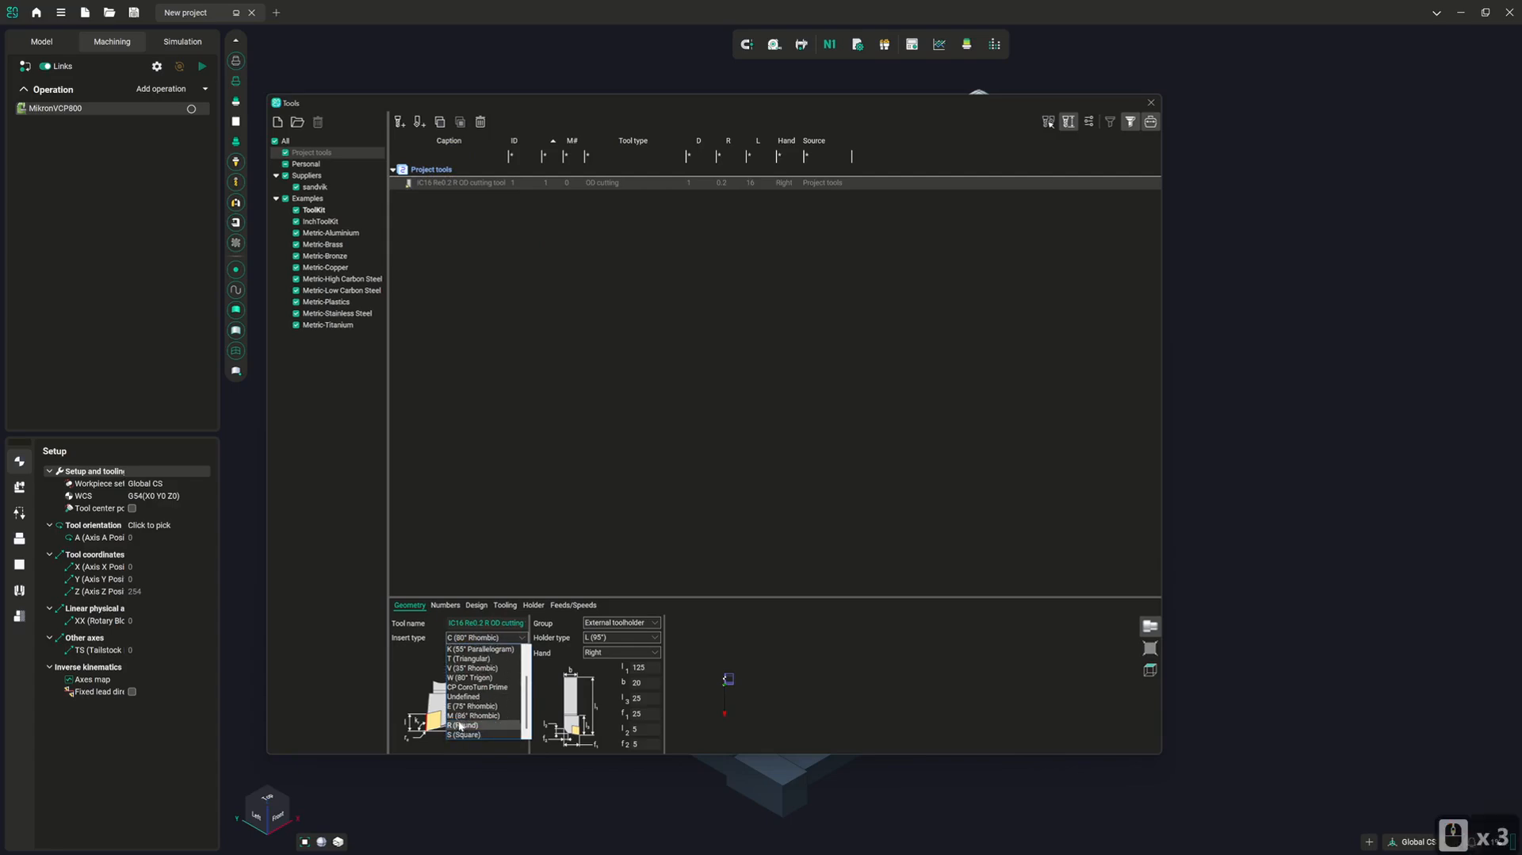
scroll(463, 718, up, 3)
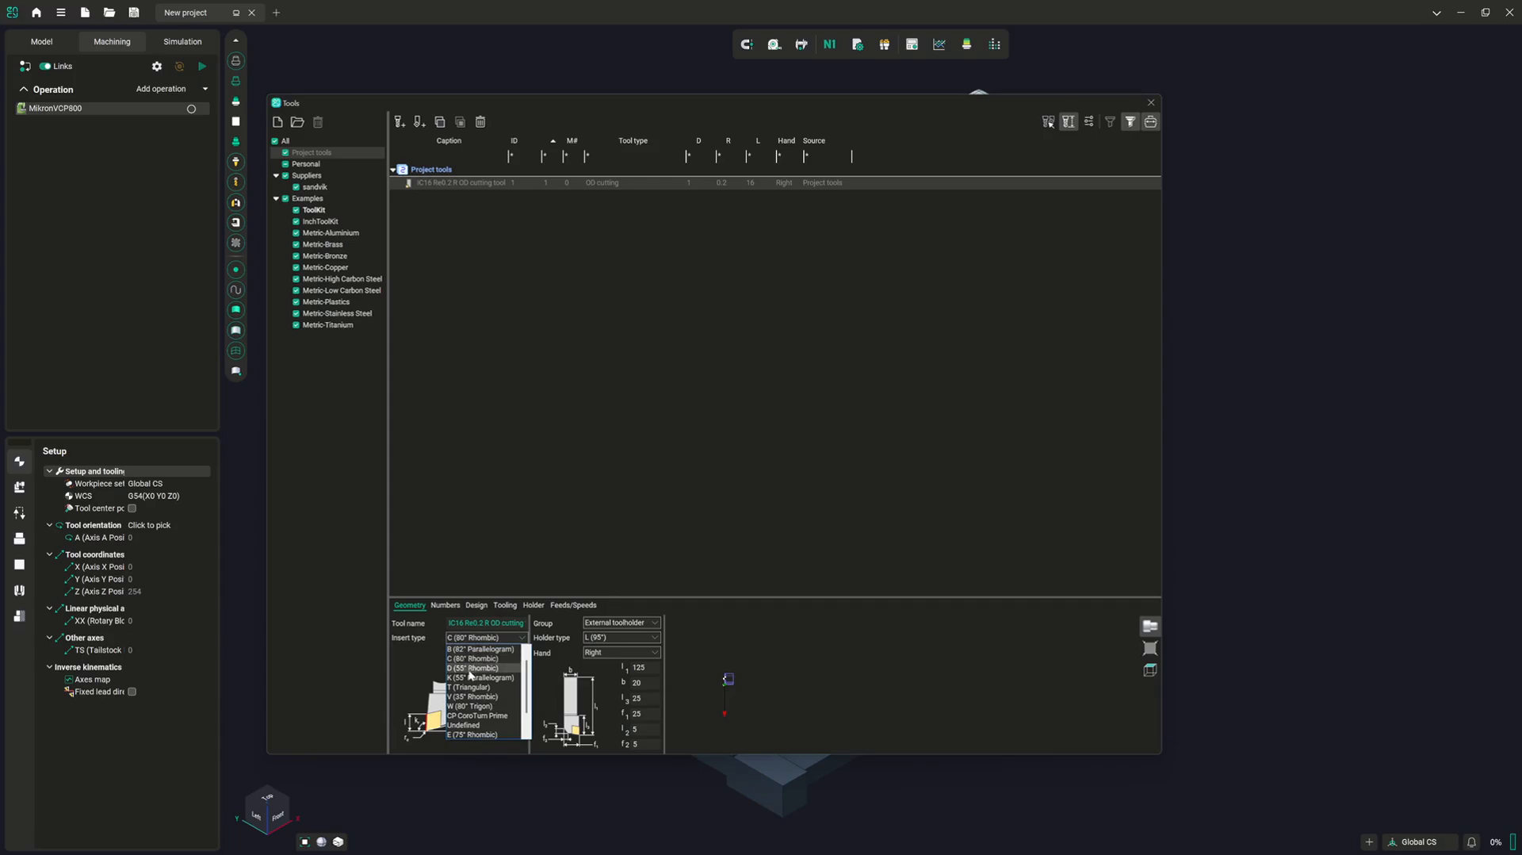
scroll(473, 683, down, 3)
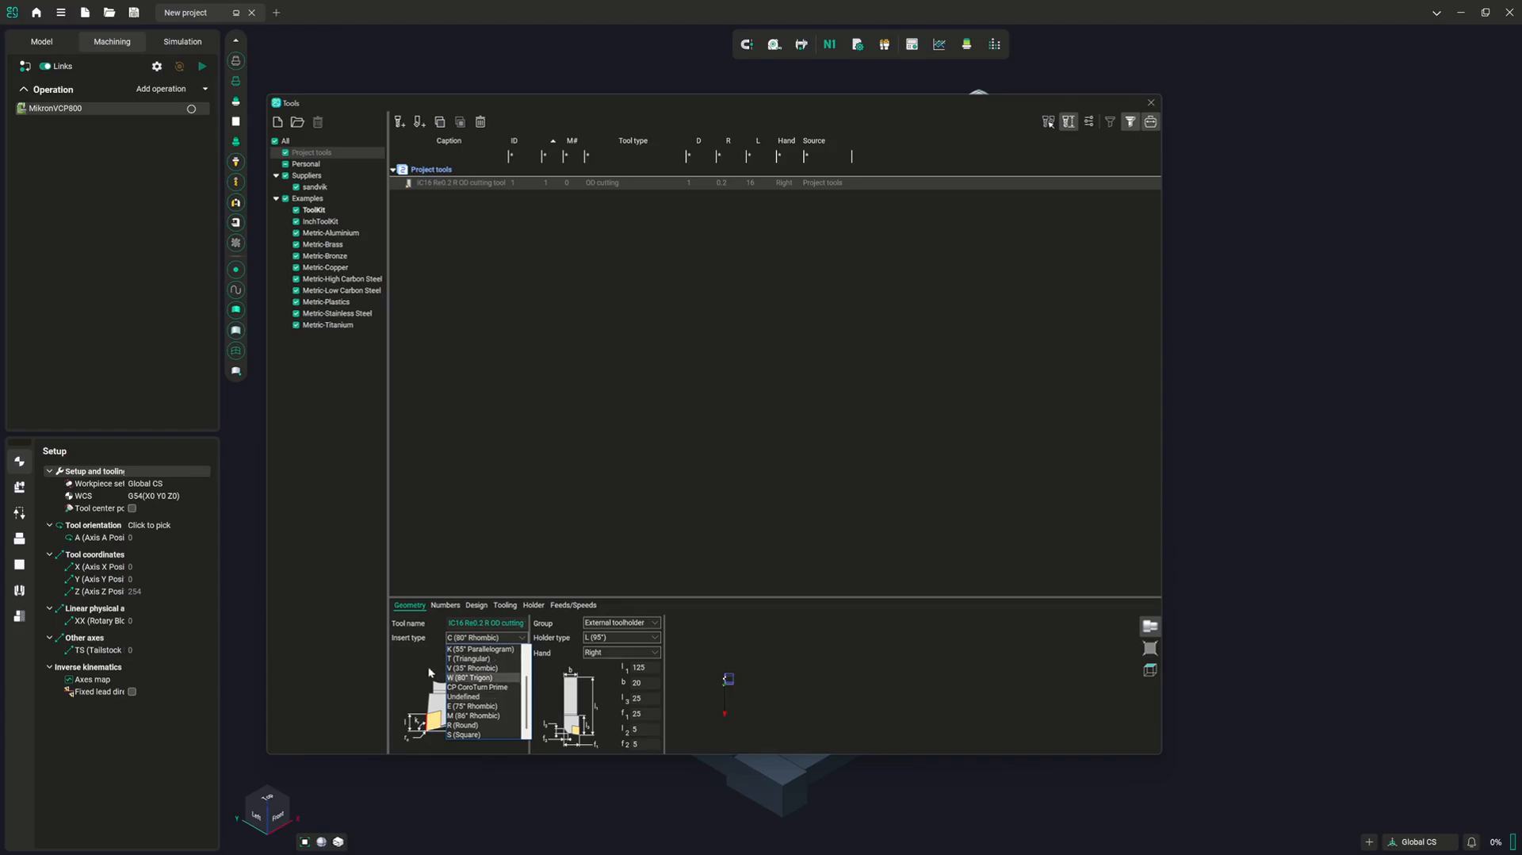
click(401, 657)
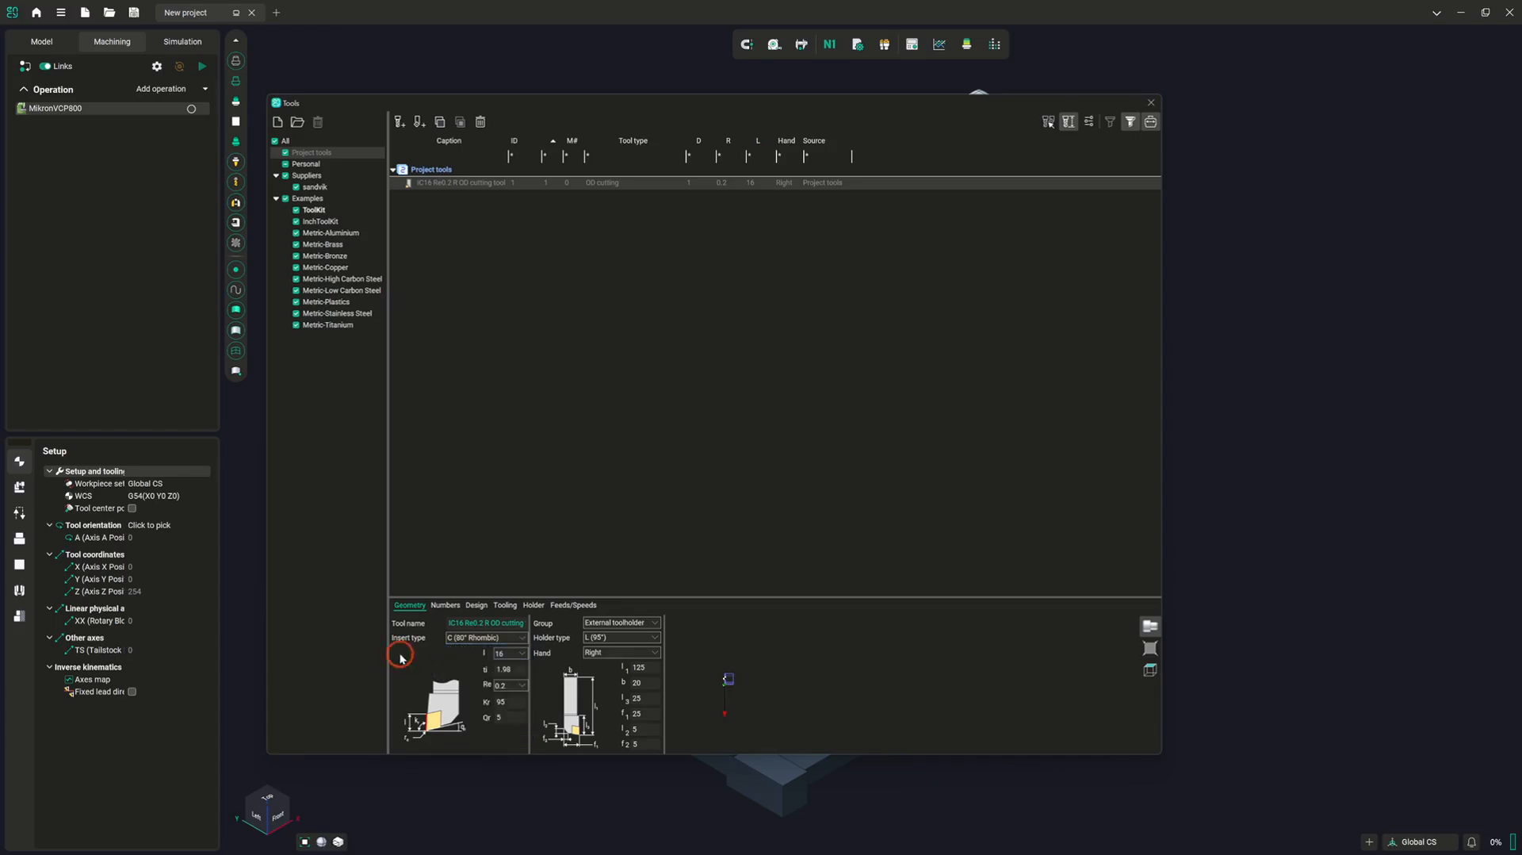
Review the turn tool's design settings with its cutting directions, units and durability, and return to its geometry settings
click(476, 606)
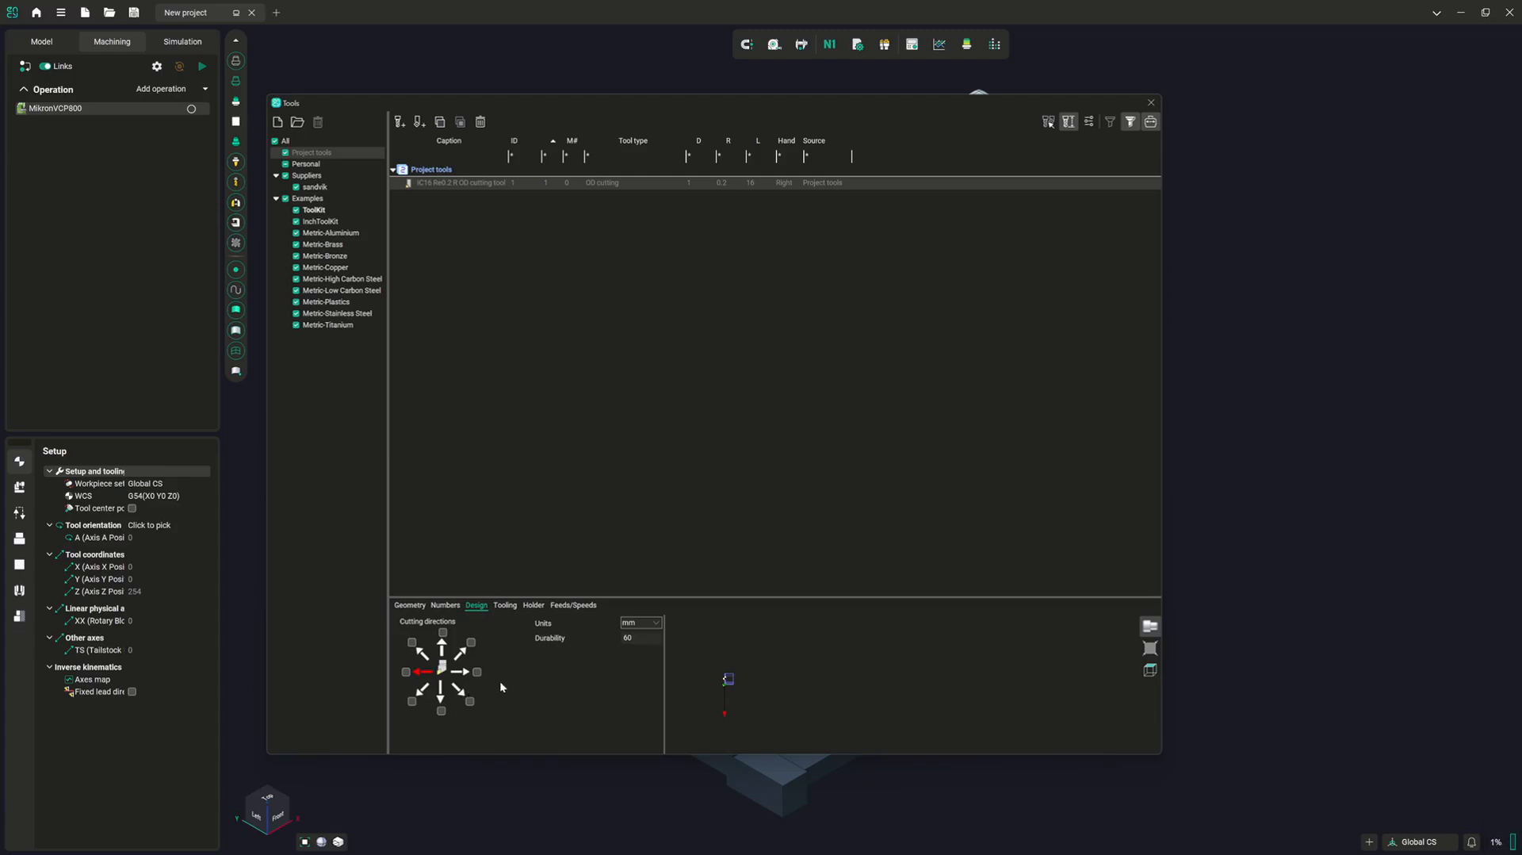
click(410, 605)
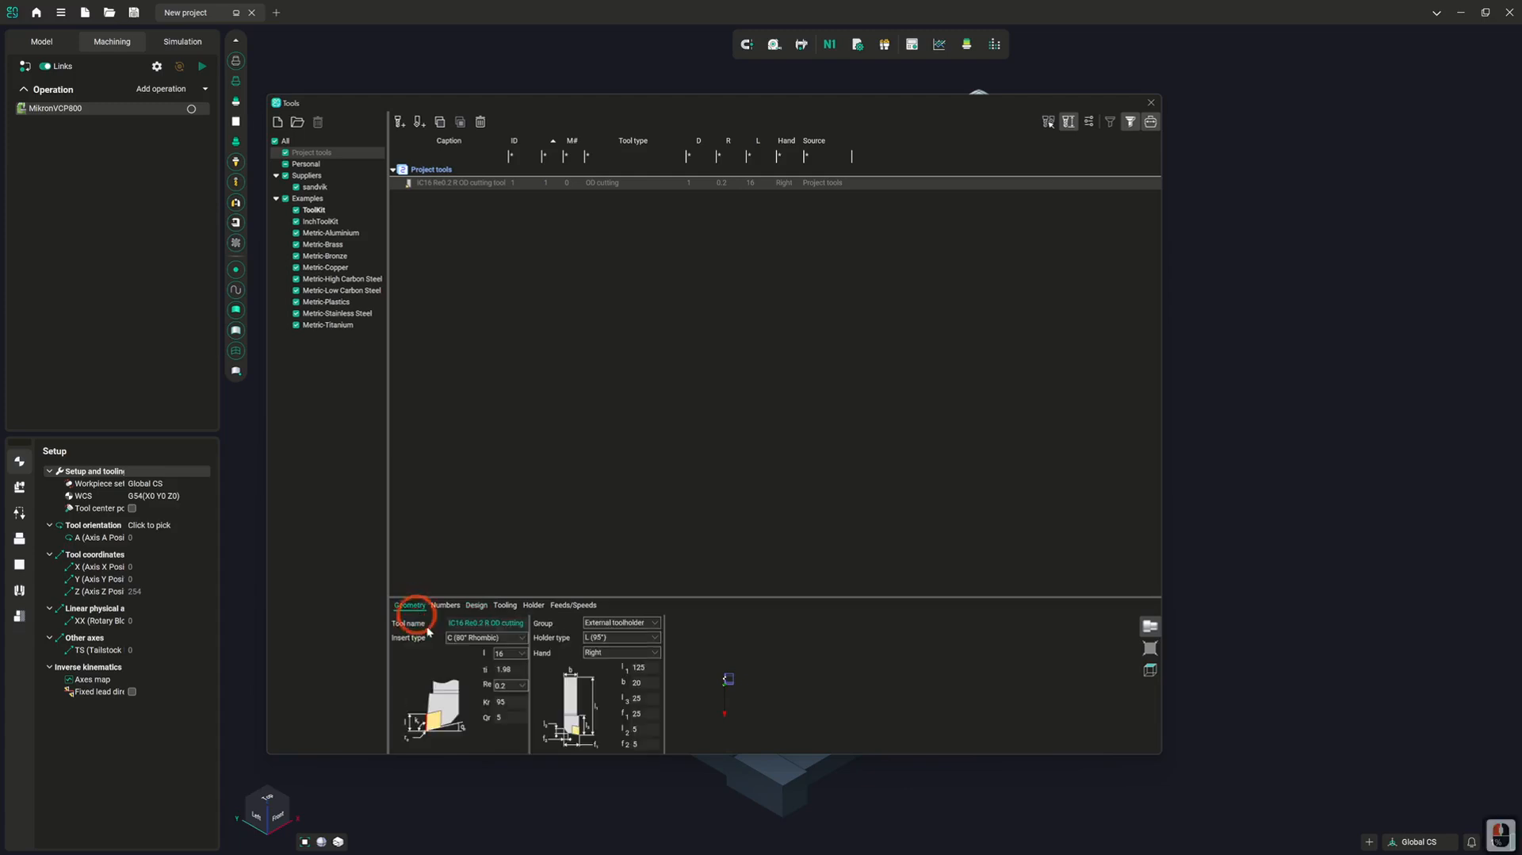
click(475, 675)
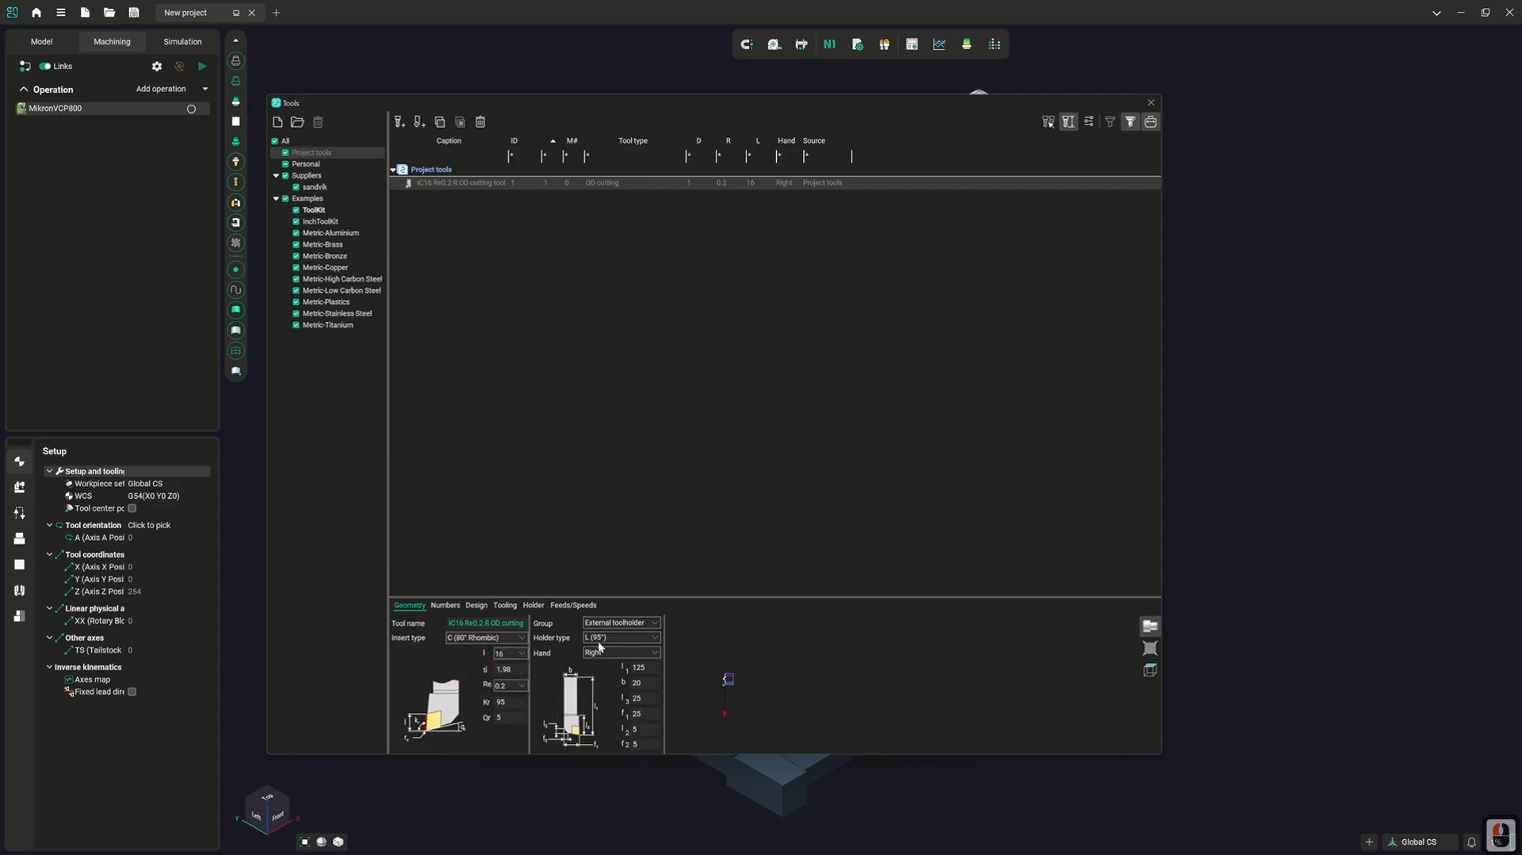